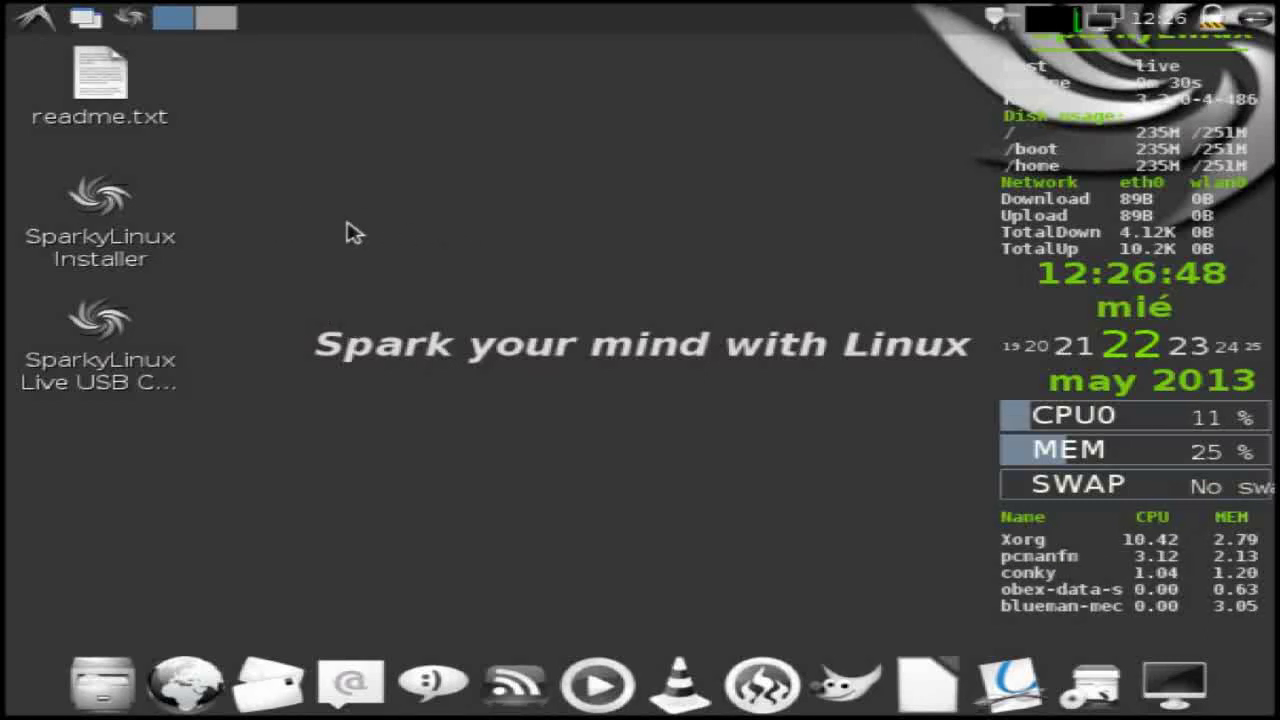
- Turn on the Advanced options in the desktop preferences
right_click(427, 381)
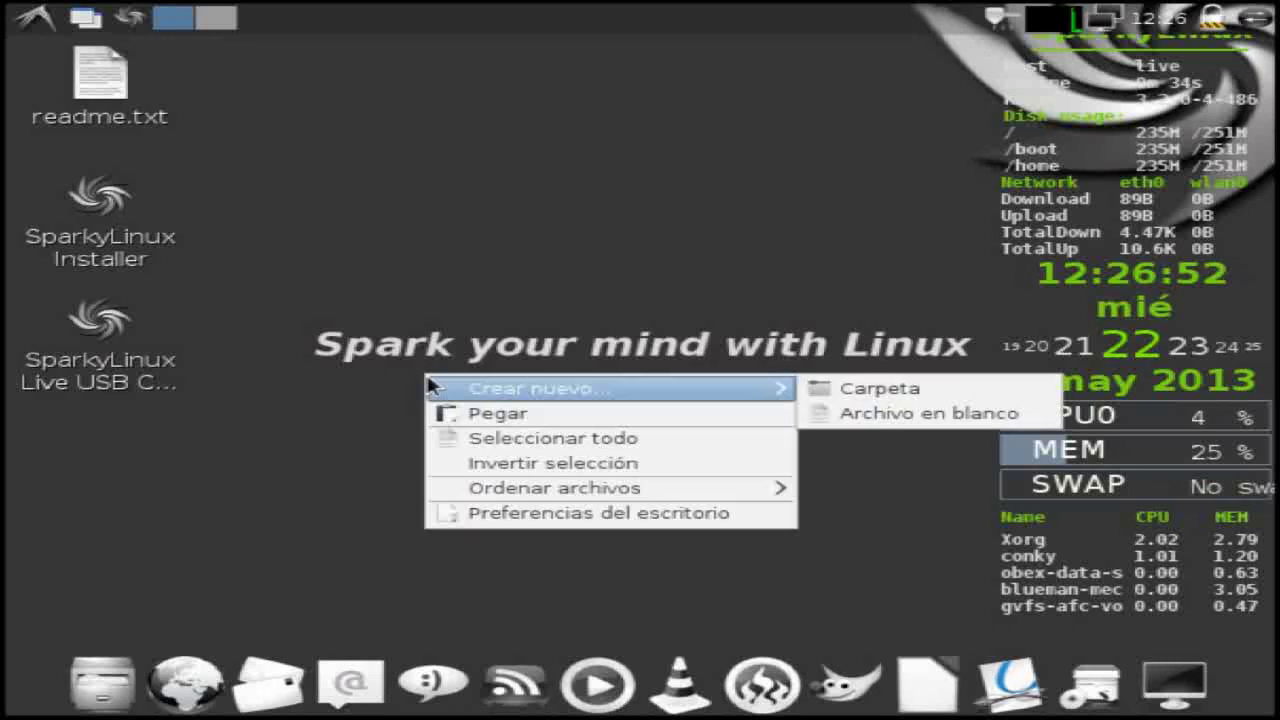
click(497, 514)
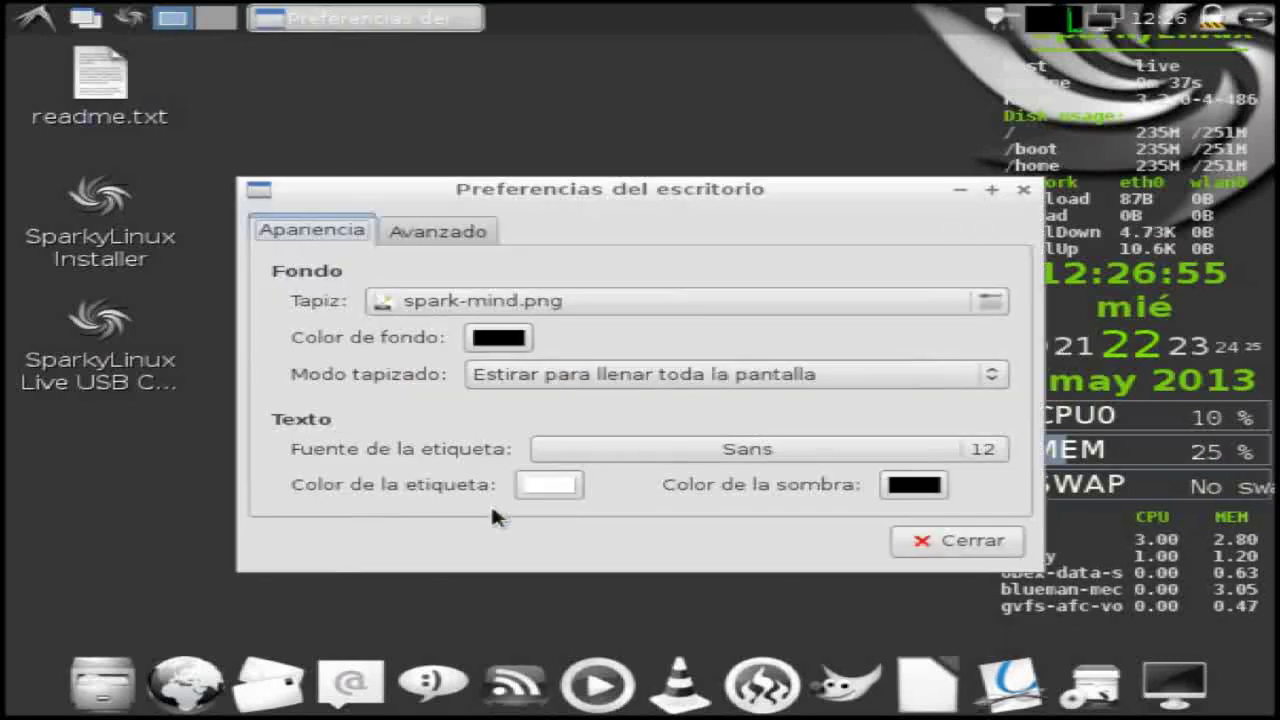
click(444, 232)
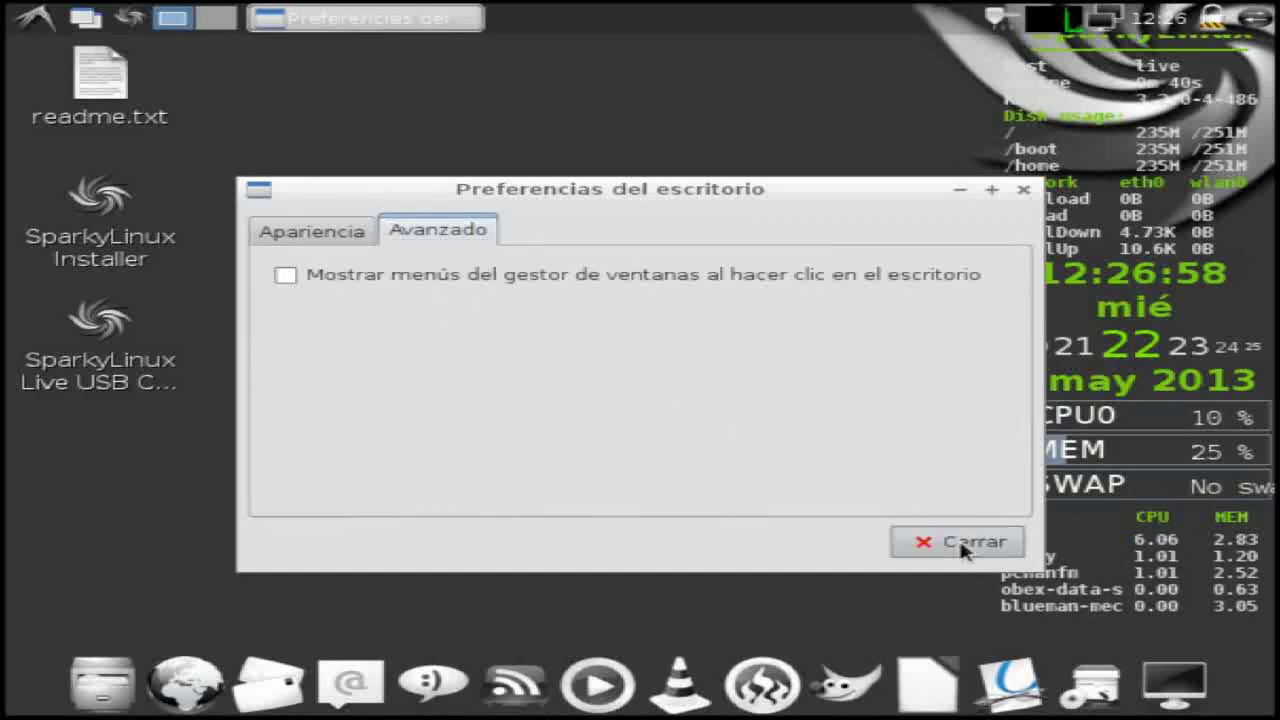
click(962, 542)
- Set the screen resolution to 1440x900 in Monitor Settings and apply it
click(35, 16)
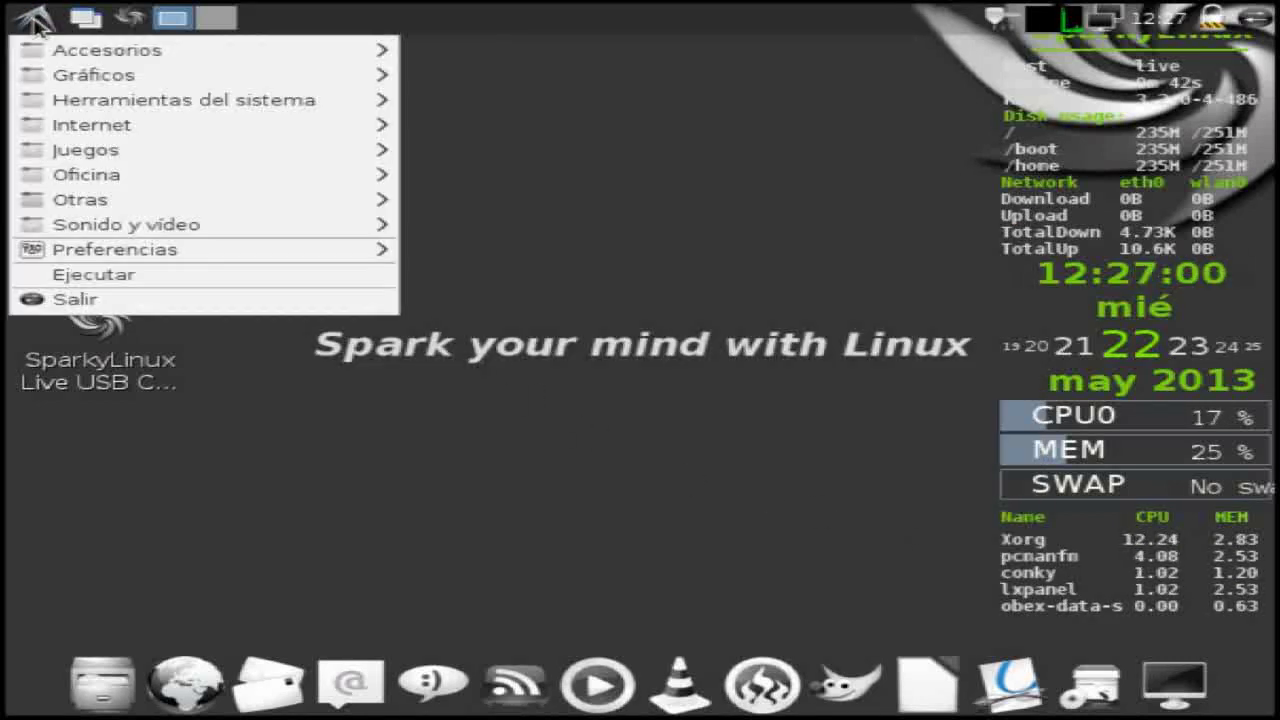
mouse_move(92, 257)
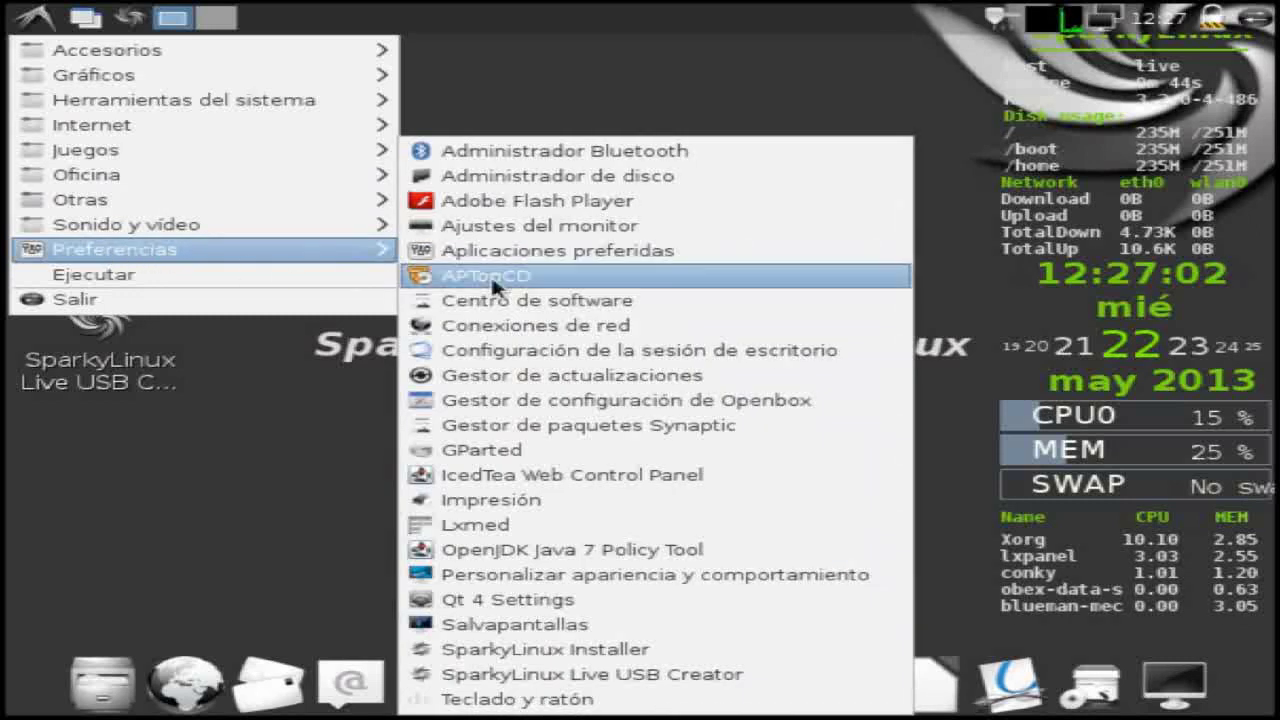
click(545, 228)
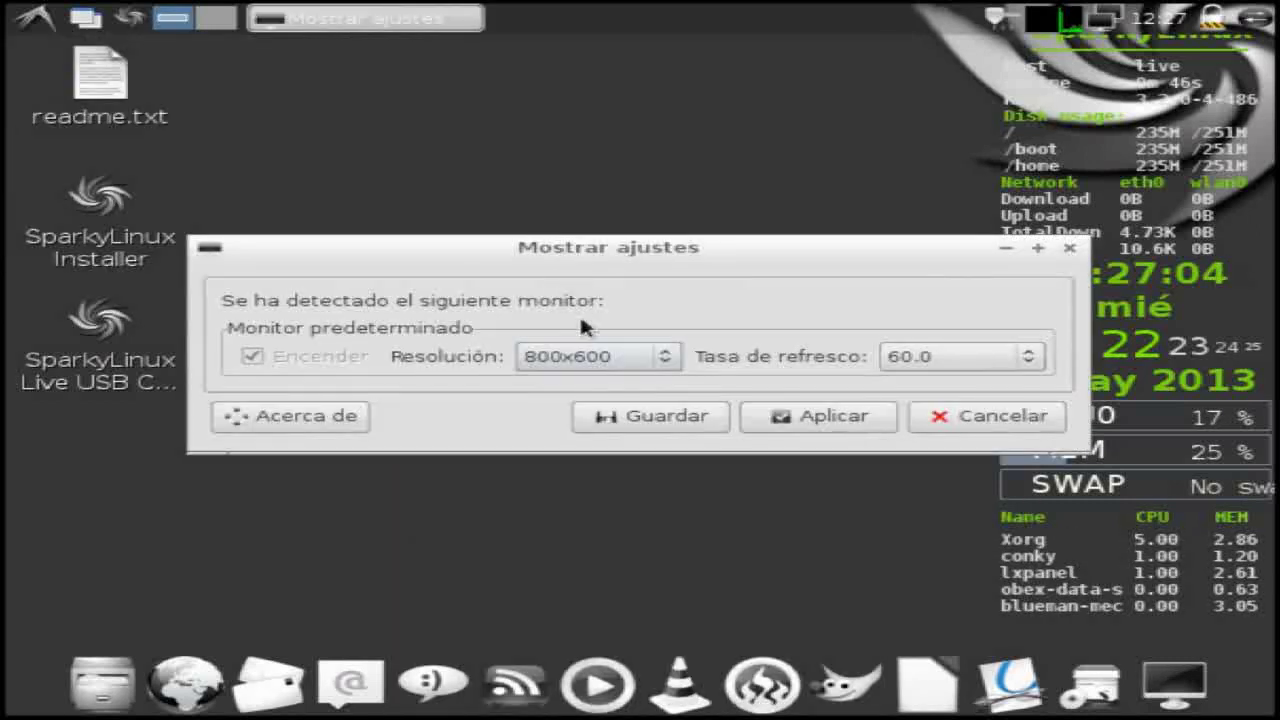
click(664, 358)
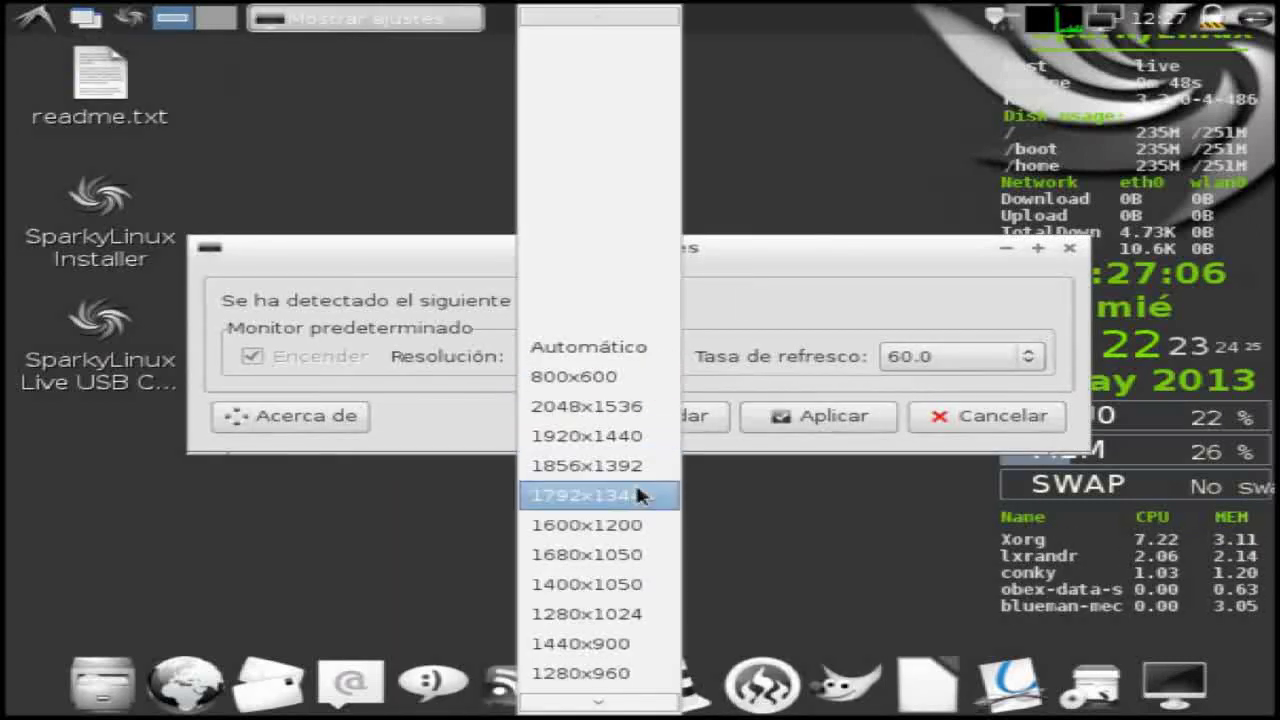
click(640, 643)
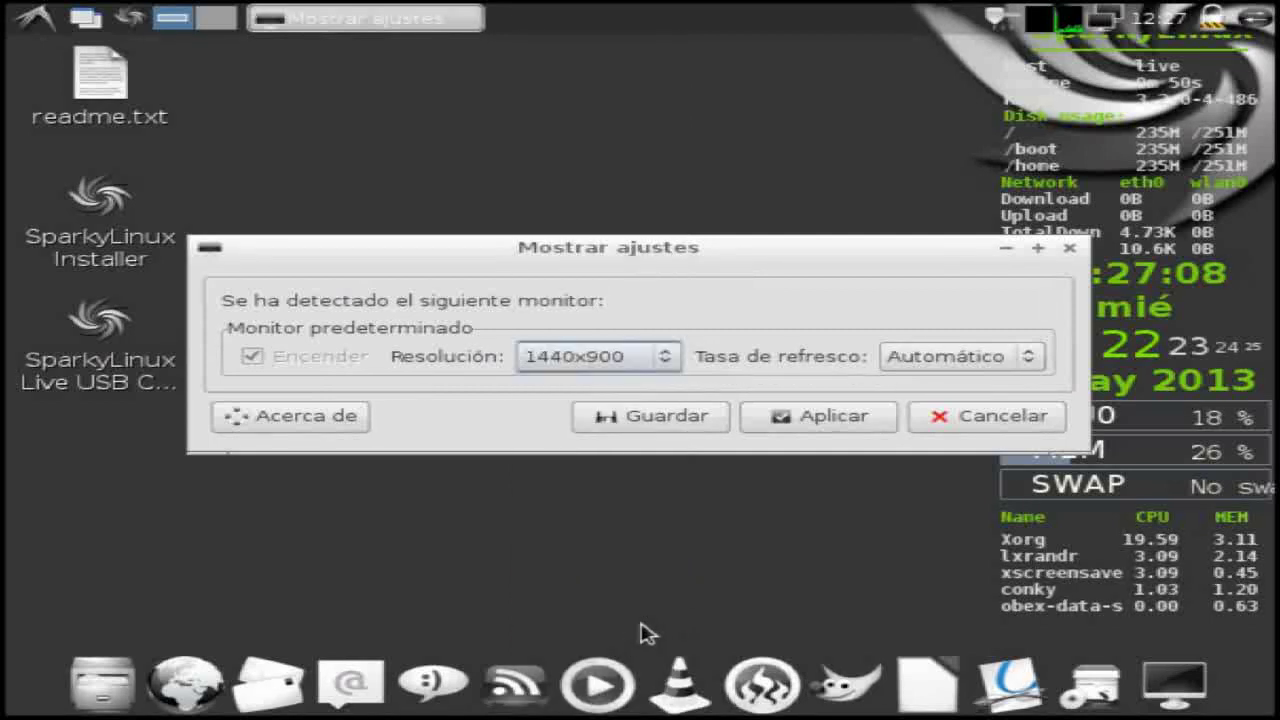
click(813, 424)
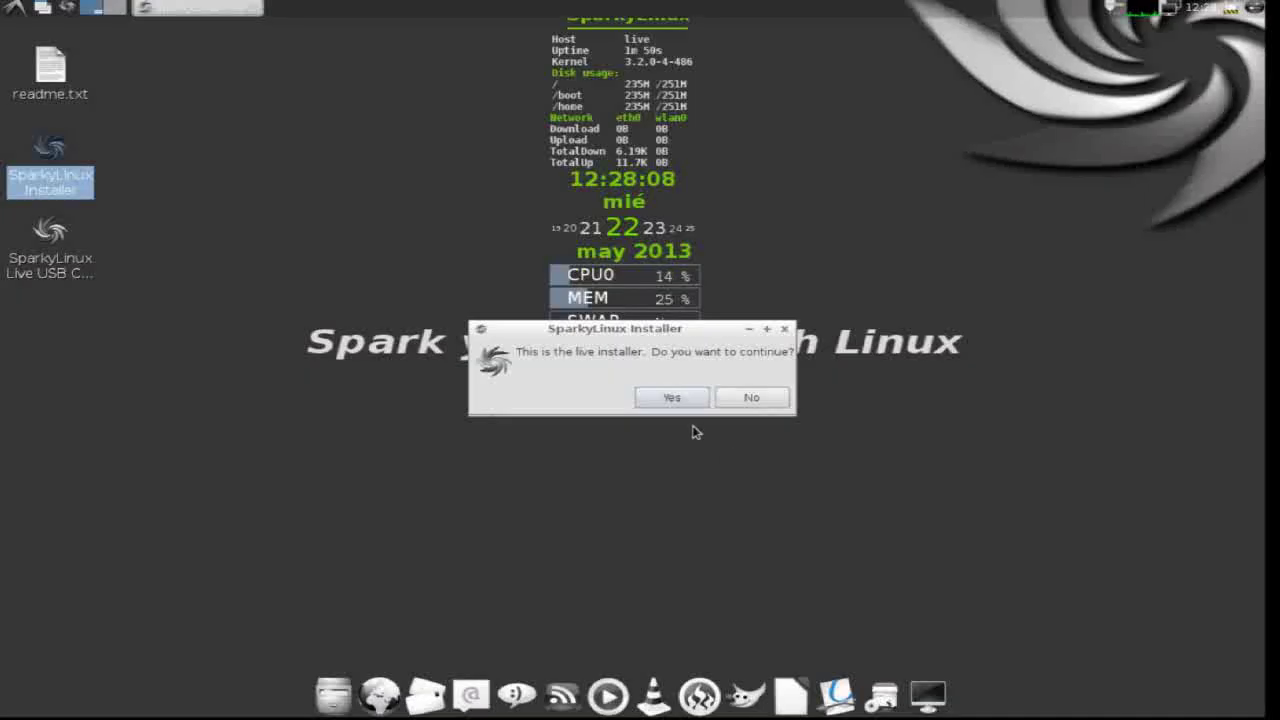
- Start the live installer with custom locale settings and find es_ES.UTF-8 in the locale list
click(672, 398)
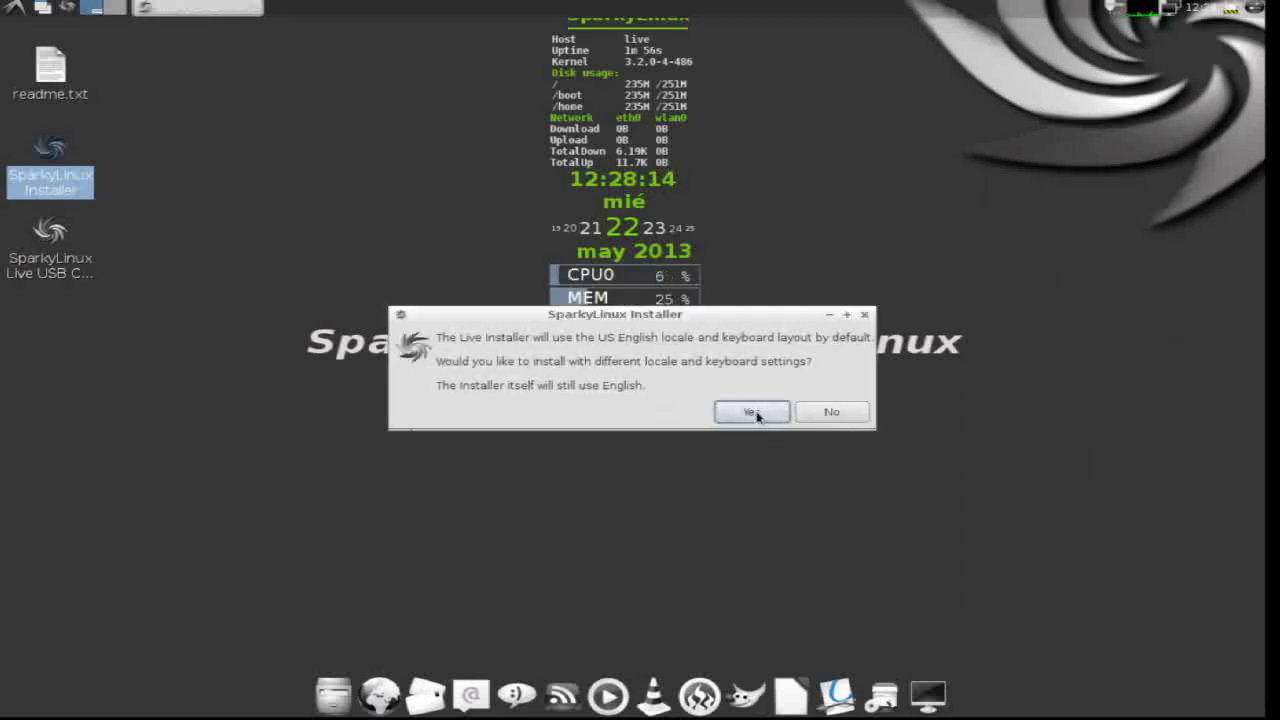
click(752, 412)
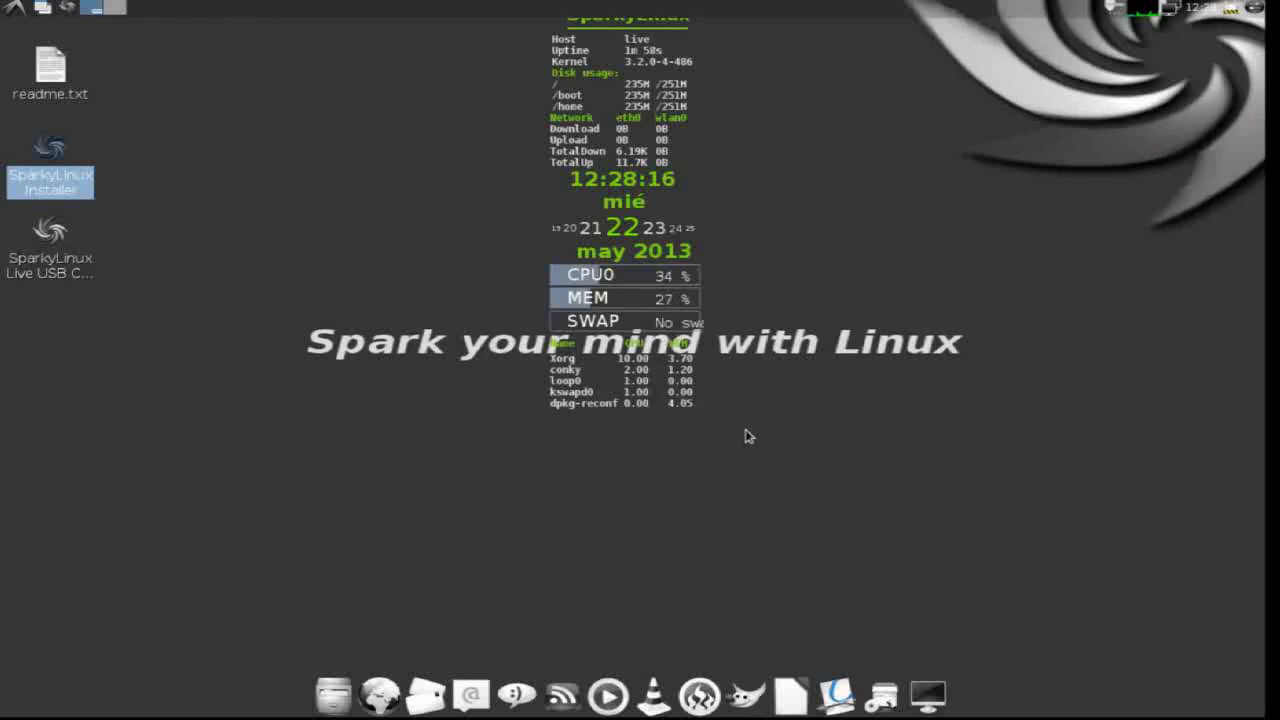
scroll(529, 393, down, 2)
scroll(529, 393, down, 10)
scroll(529, 396, down, 8)
scroll(529, 395, down, 7)
scroll(529, 395, down, 7)
scroll(530, 396, down, 7)
scroll(530, 395, down, 7)
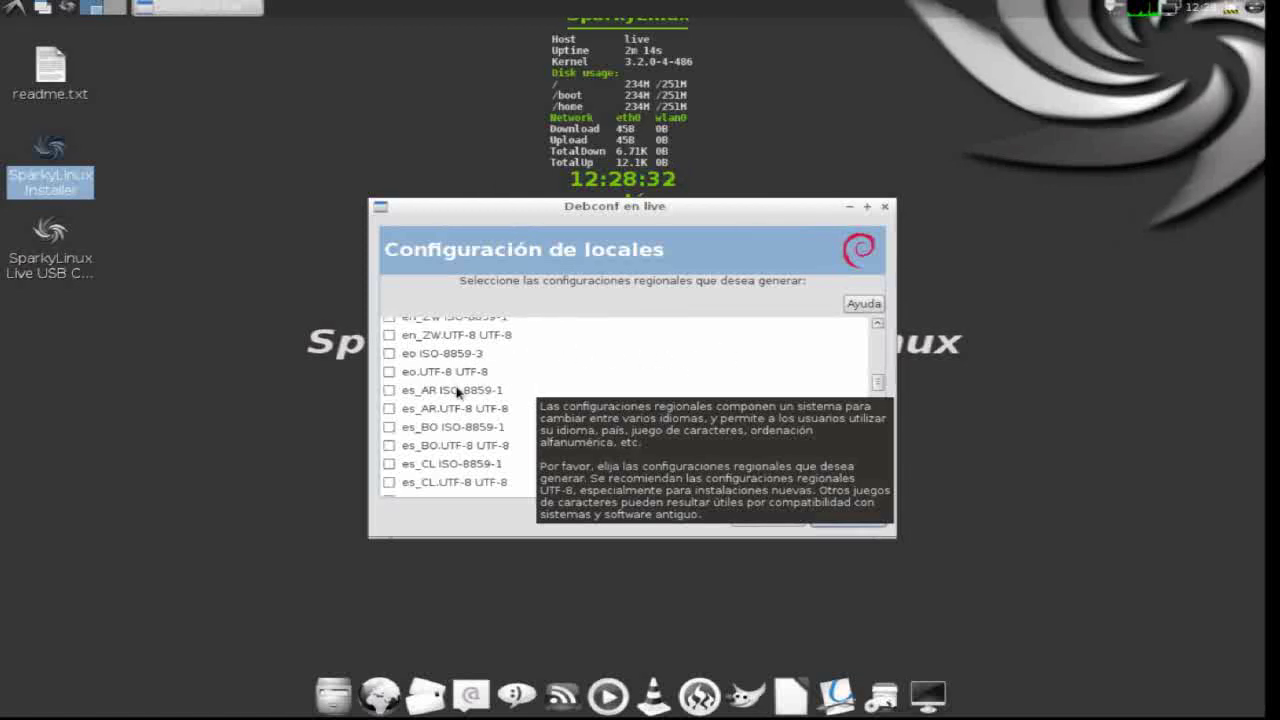
scroll(458, 423, down, 2)
scroll(458, 423, down, 2)
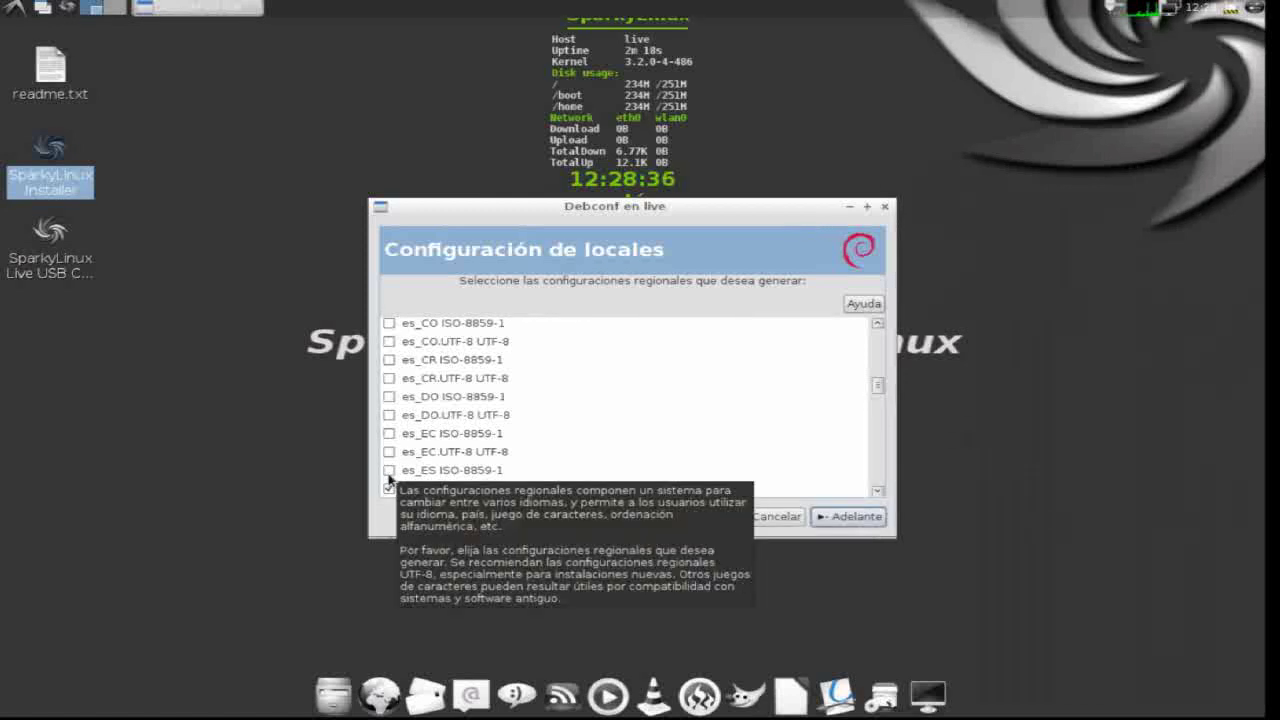
- Keep en_US.UTF-8 as the default locale and continue to the keymap settings
click(845, 515)
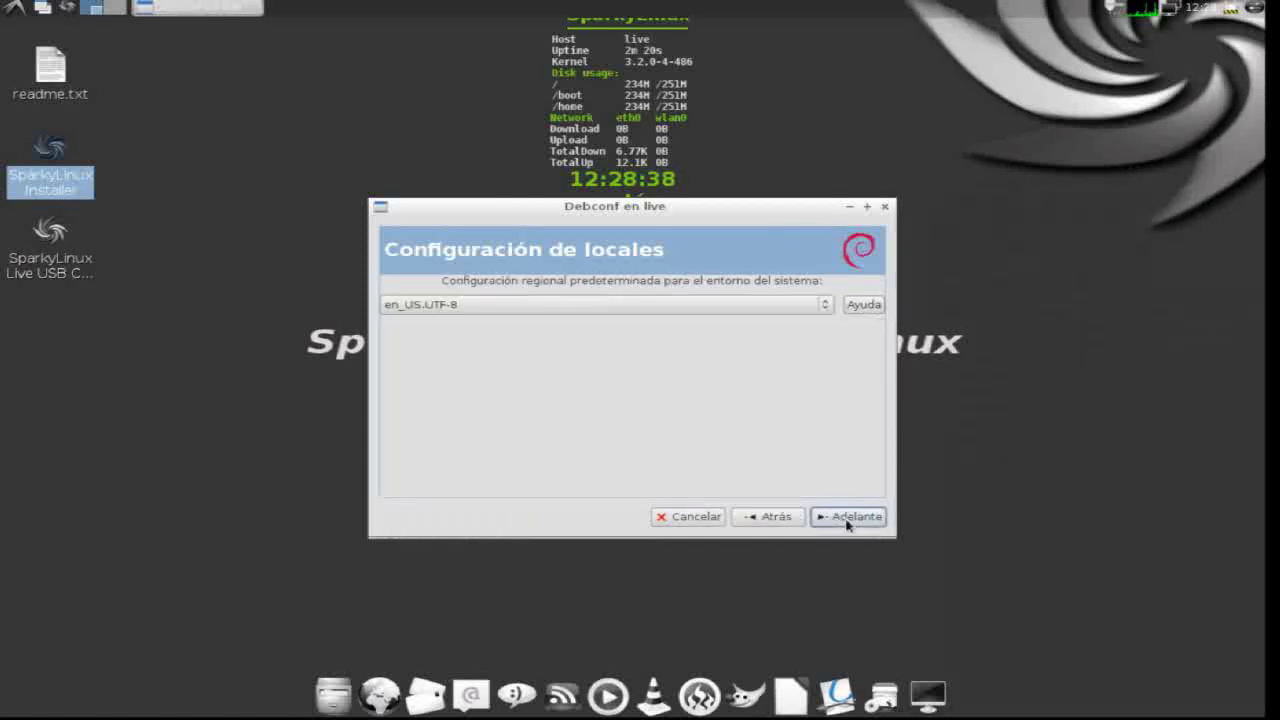
click(853, 518)
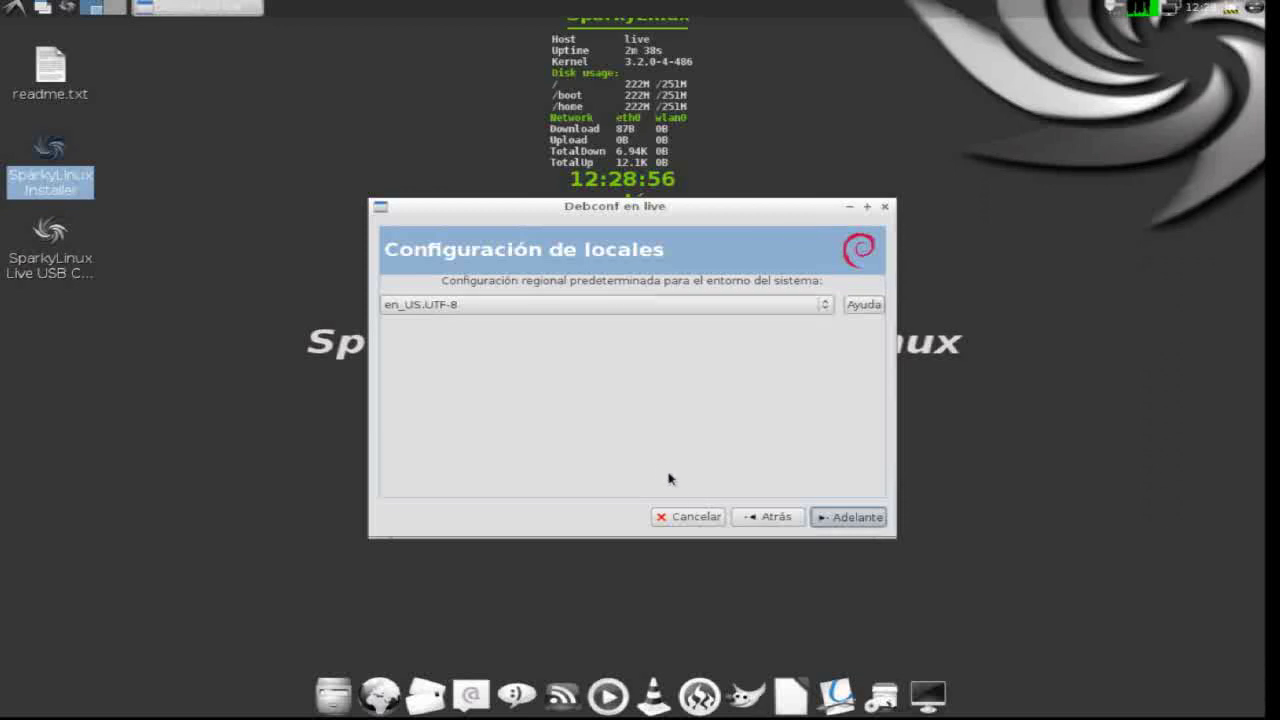
key(Return)
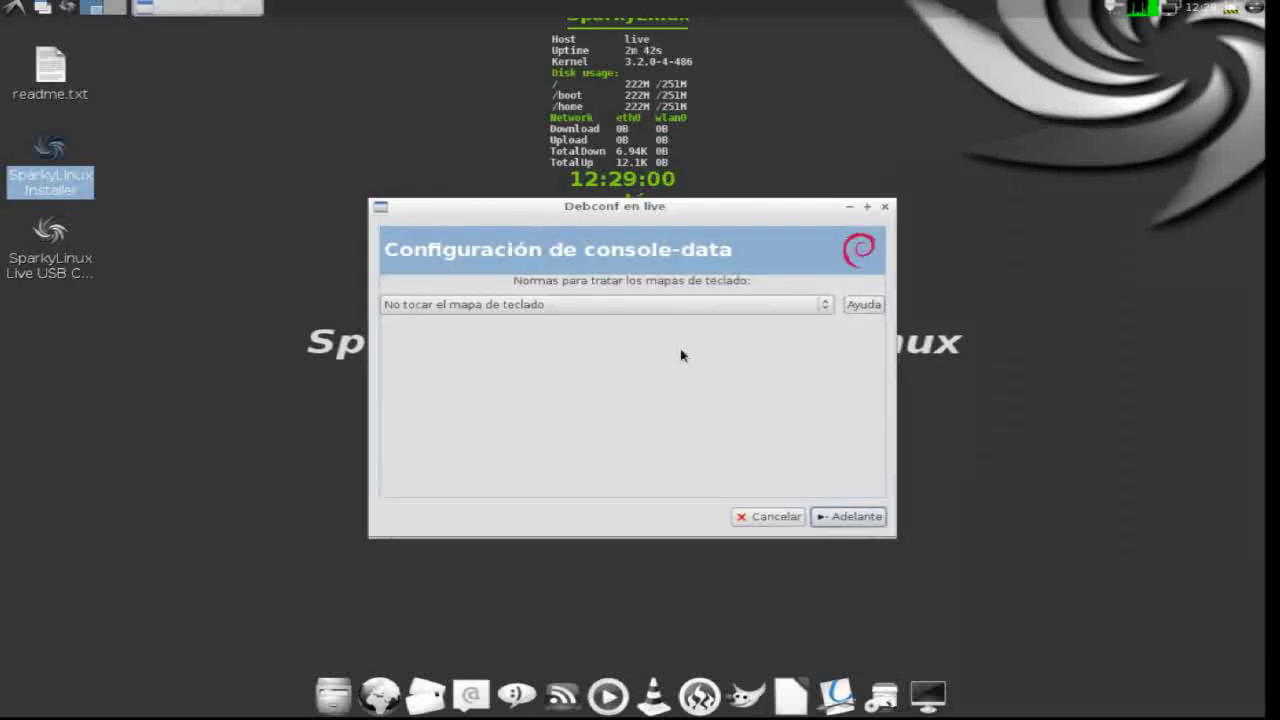
- Choose to select the console keymap from the full list
click(826, 305)
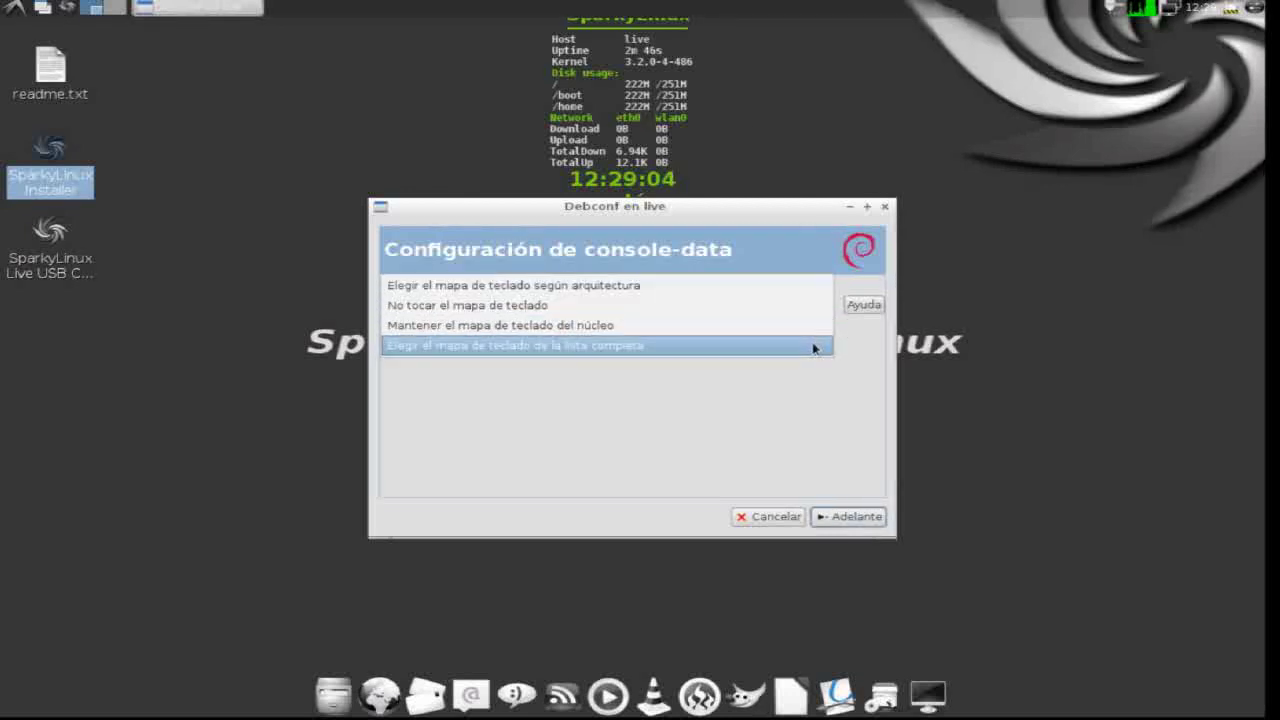
click(814, 348)
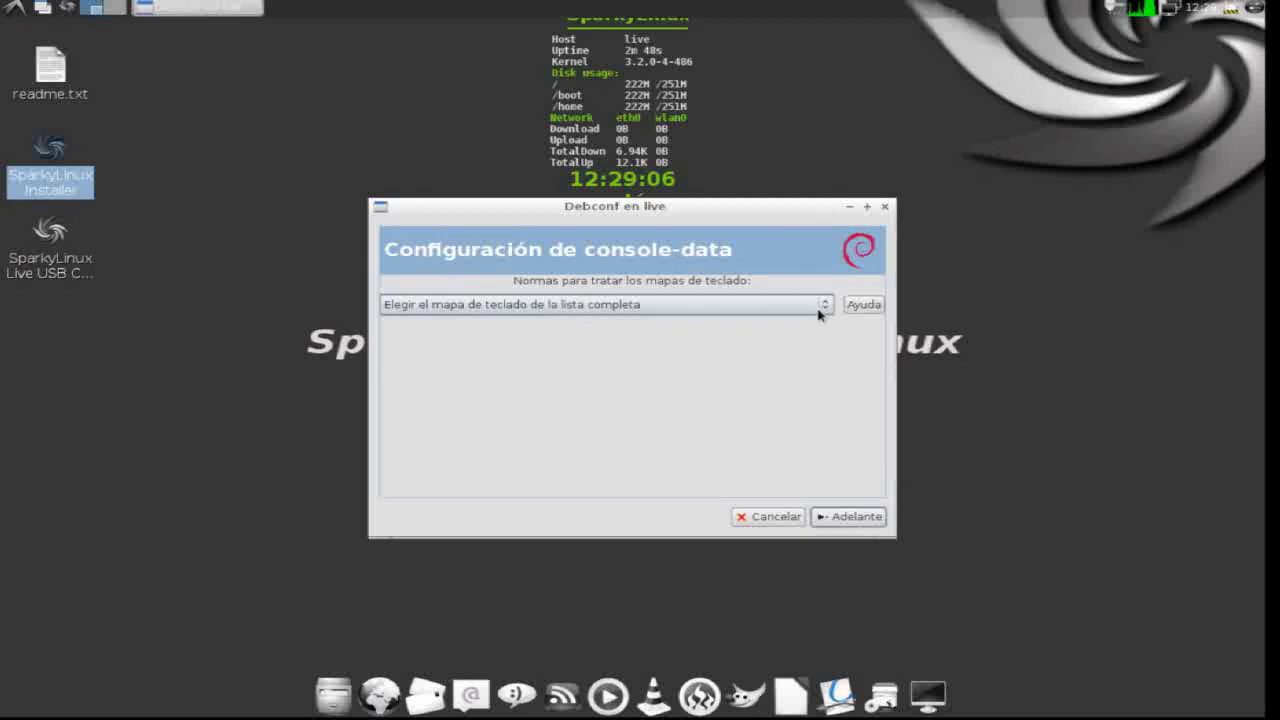
click(845, 520)
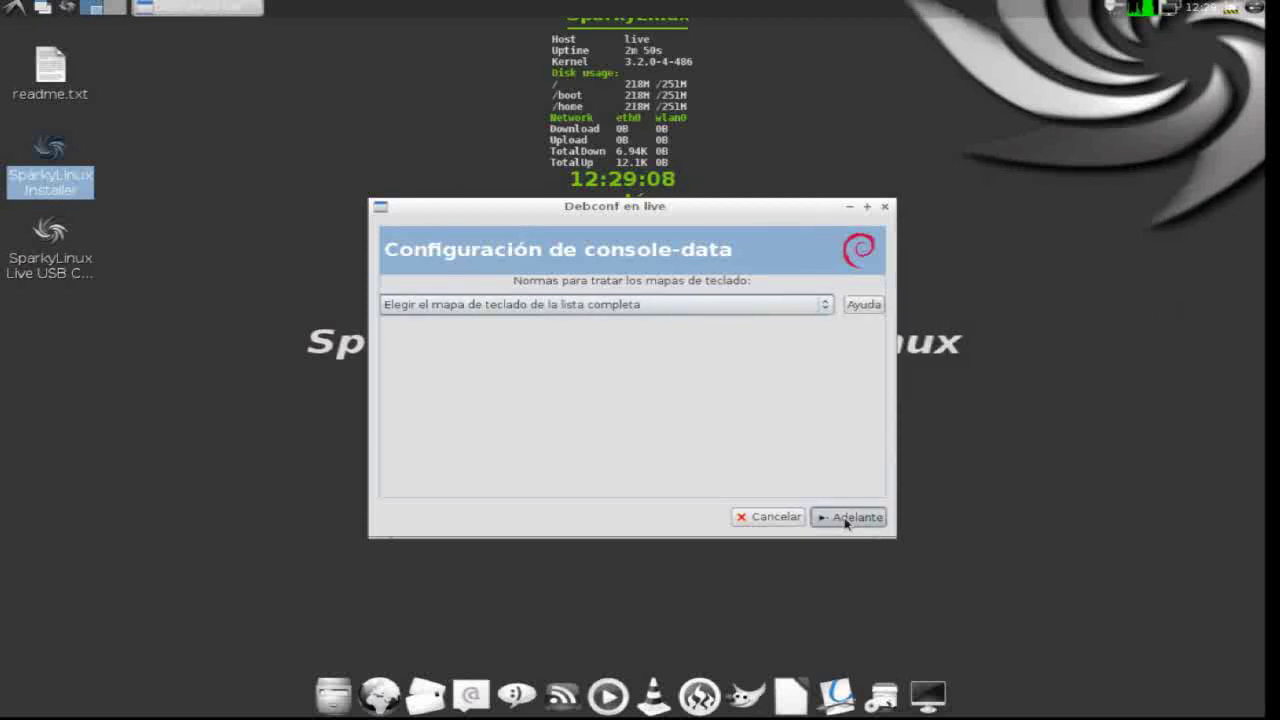
- Select the pc / qwerty / Spanish / Standard / CP850 keymap and continue
click(826, 305)
scroll(697, 625, down, 1)
scroll(697, 625, down, 15)
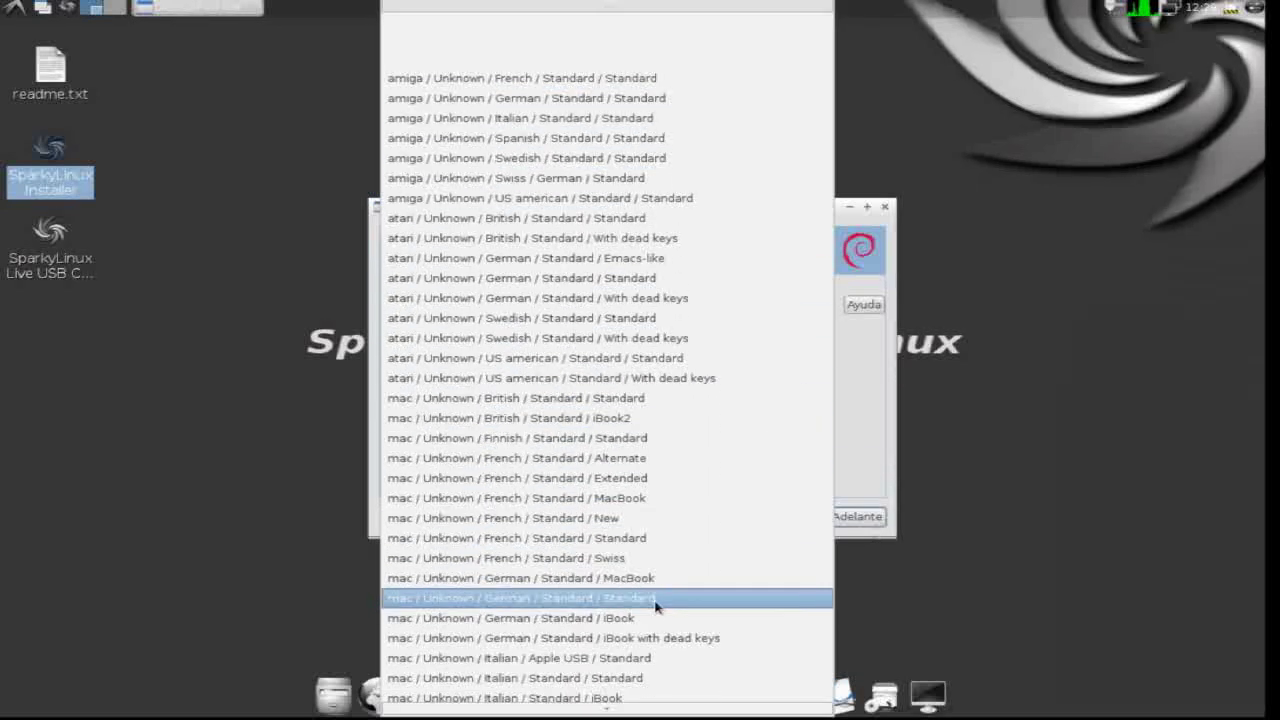
scroll(656, 607, down, 14)
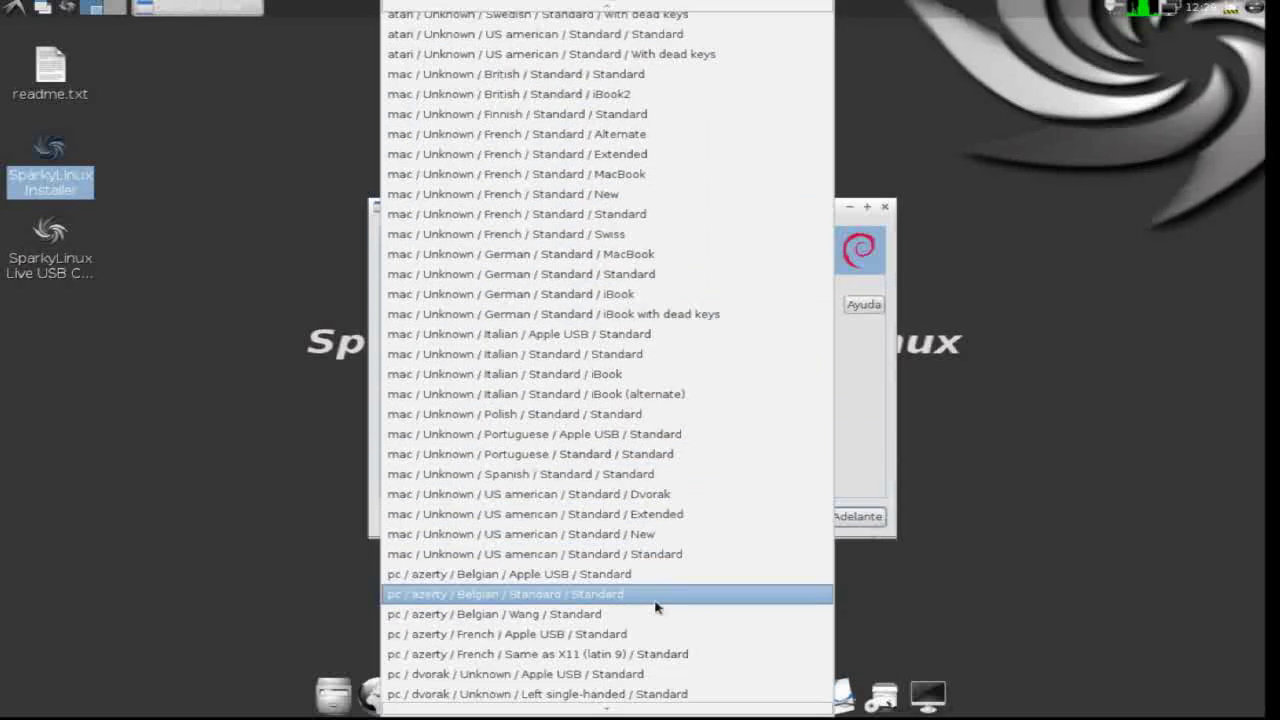
scroll(656, 607, down, 14)
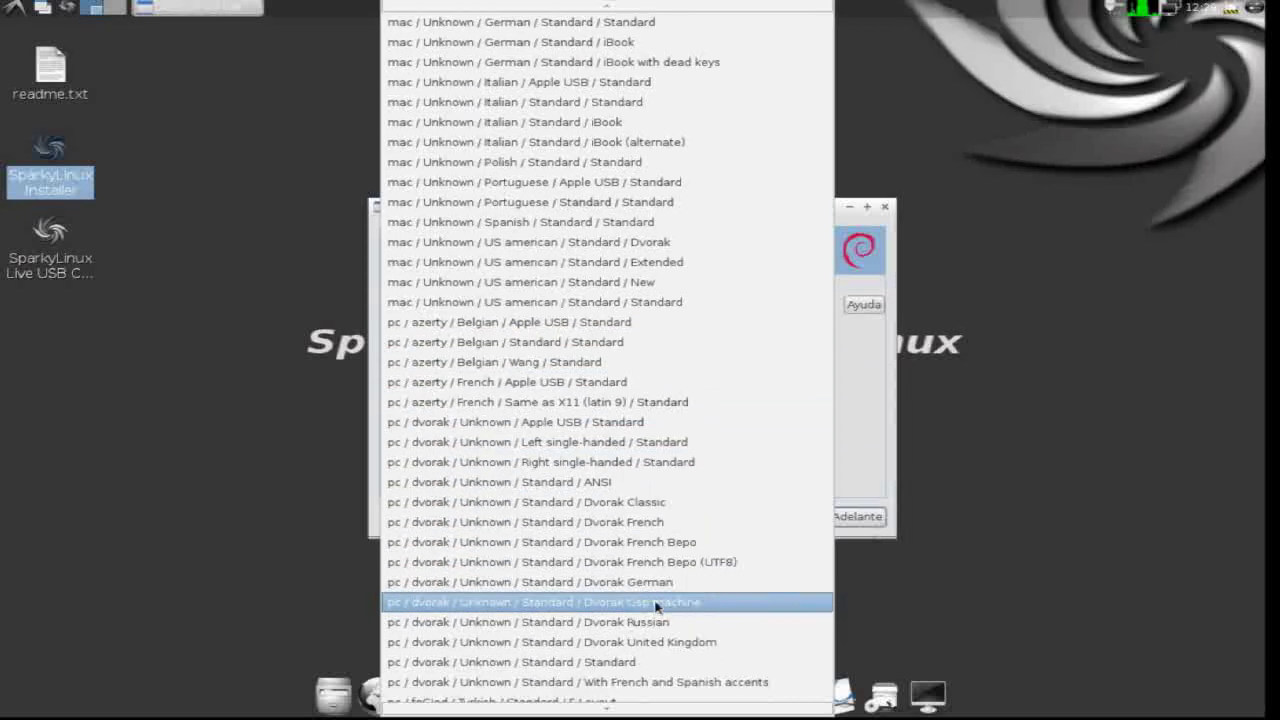
scroll(656, 606, down, 10)
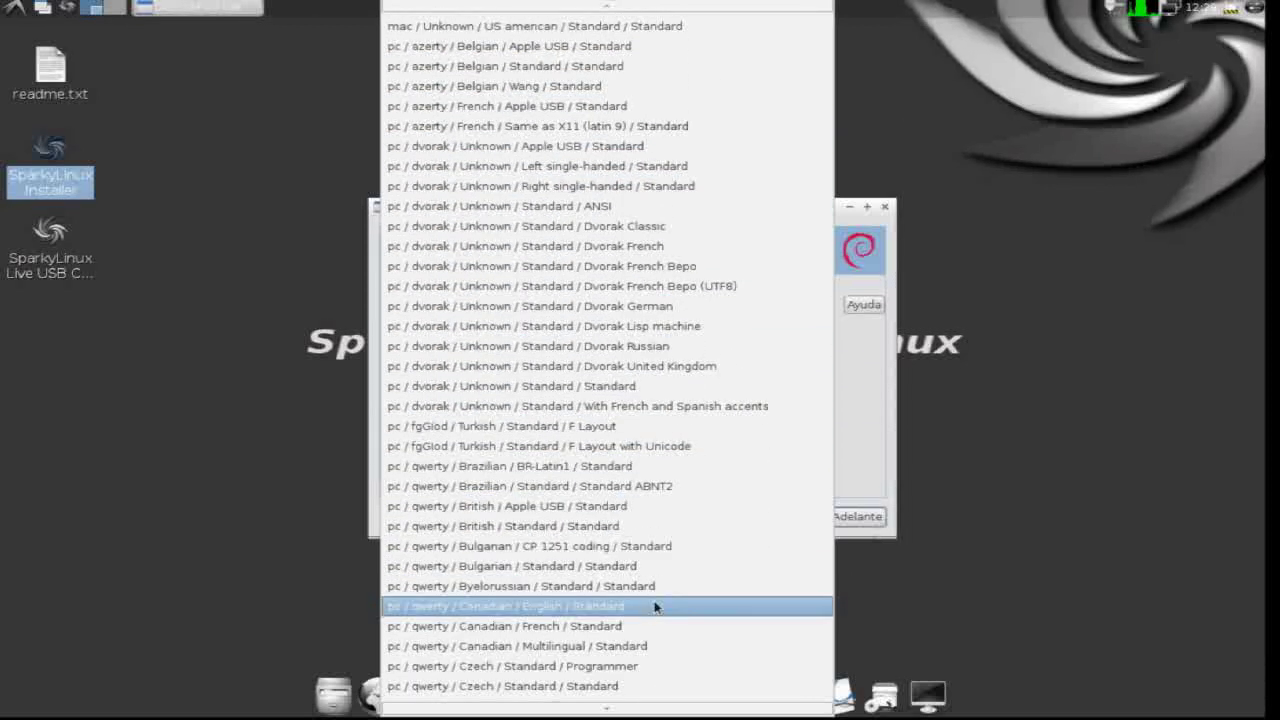
scroll(656, 607, down, 5)
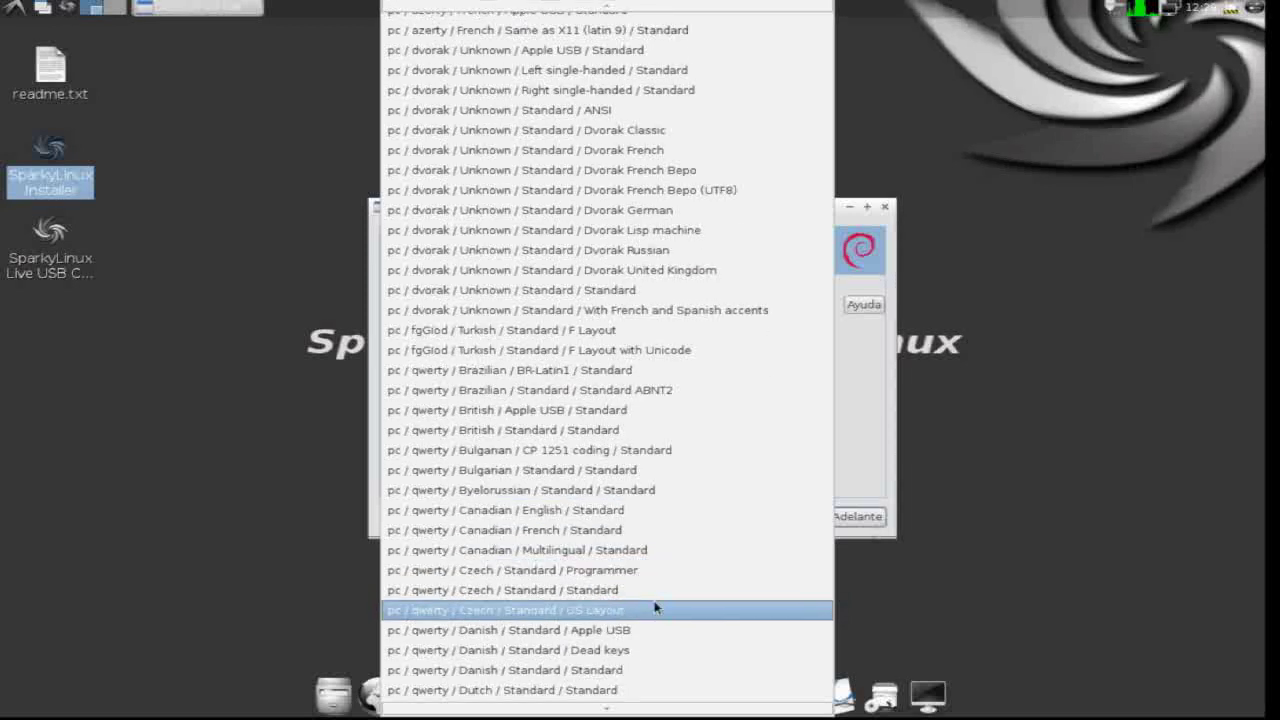
scroll(656, 607, down, 7)
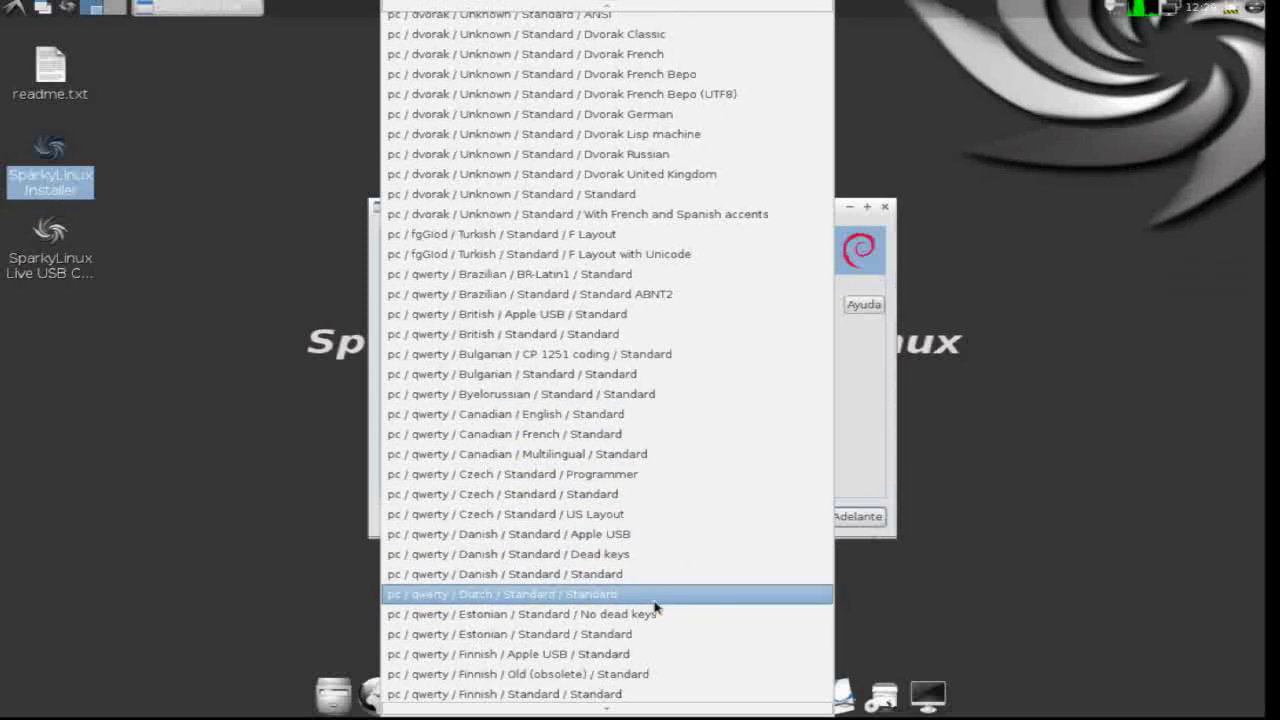
scroll(656, 607, down, 12)
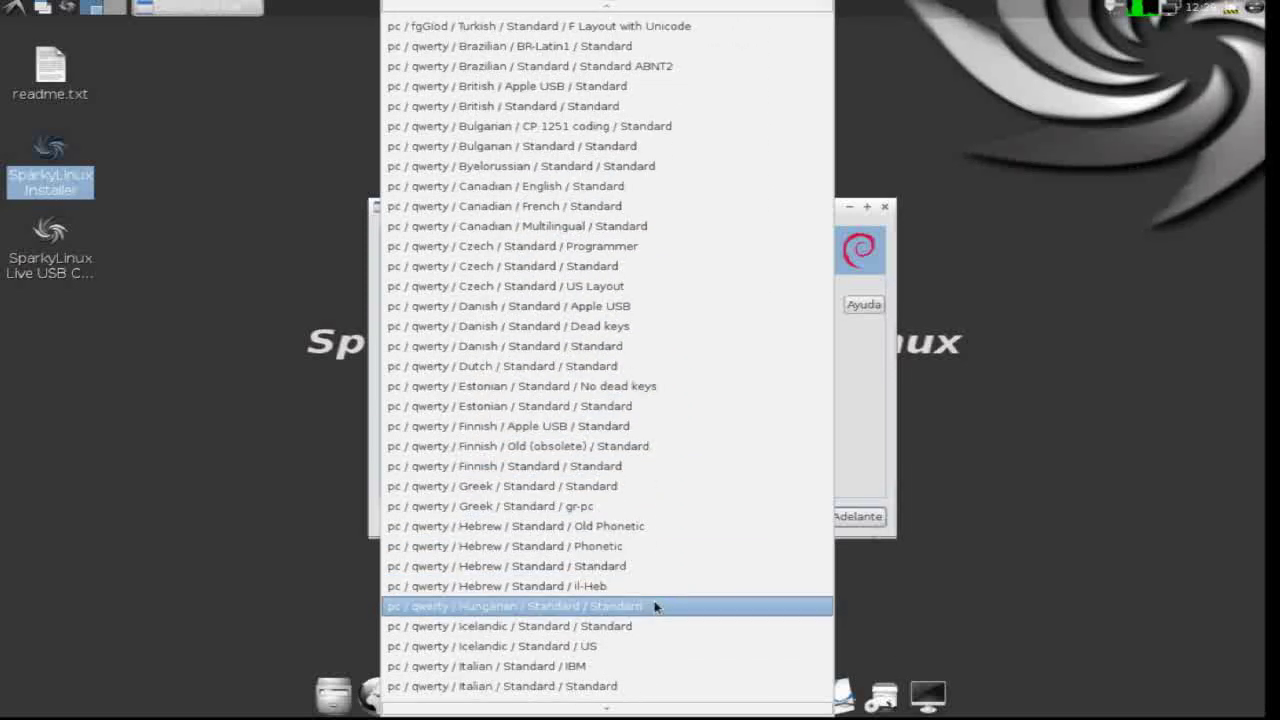
scroll(656, 607, down, 14)
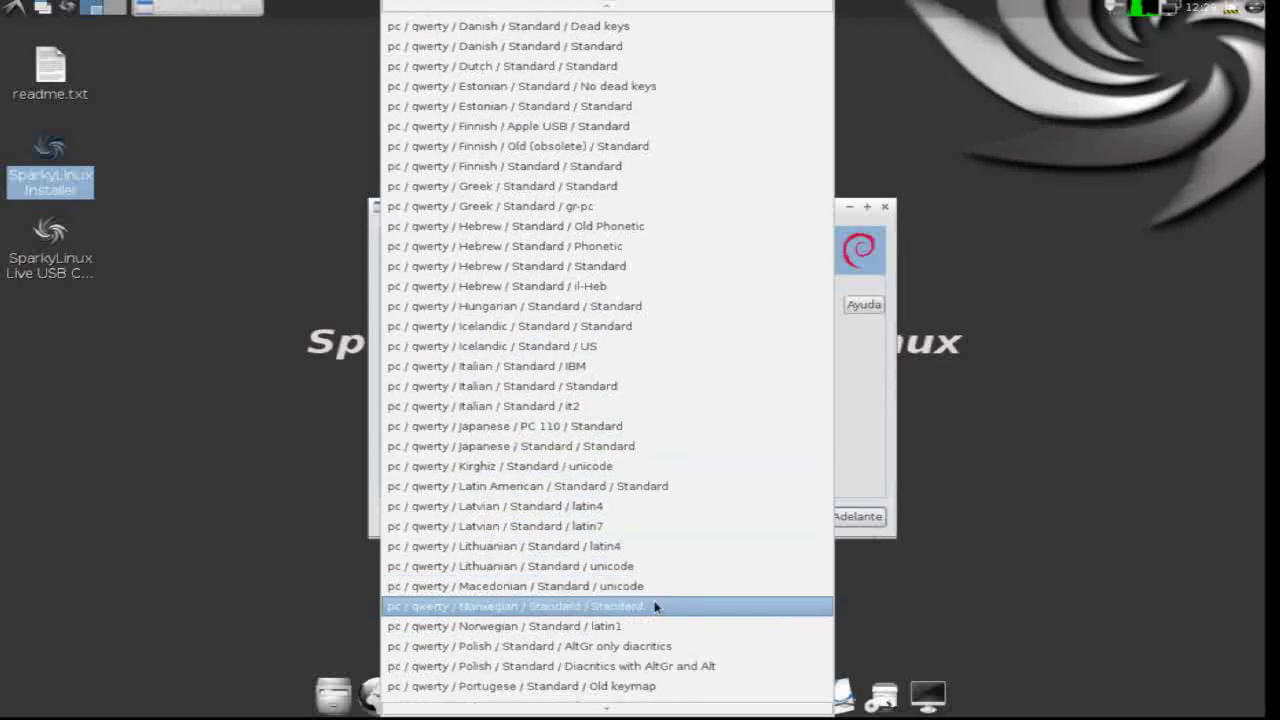
scroll(656, 607, down, 15)
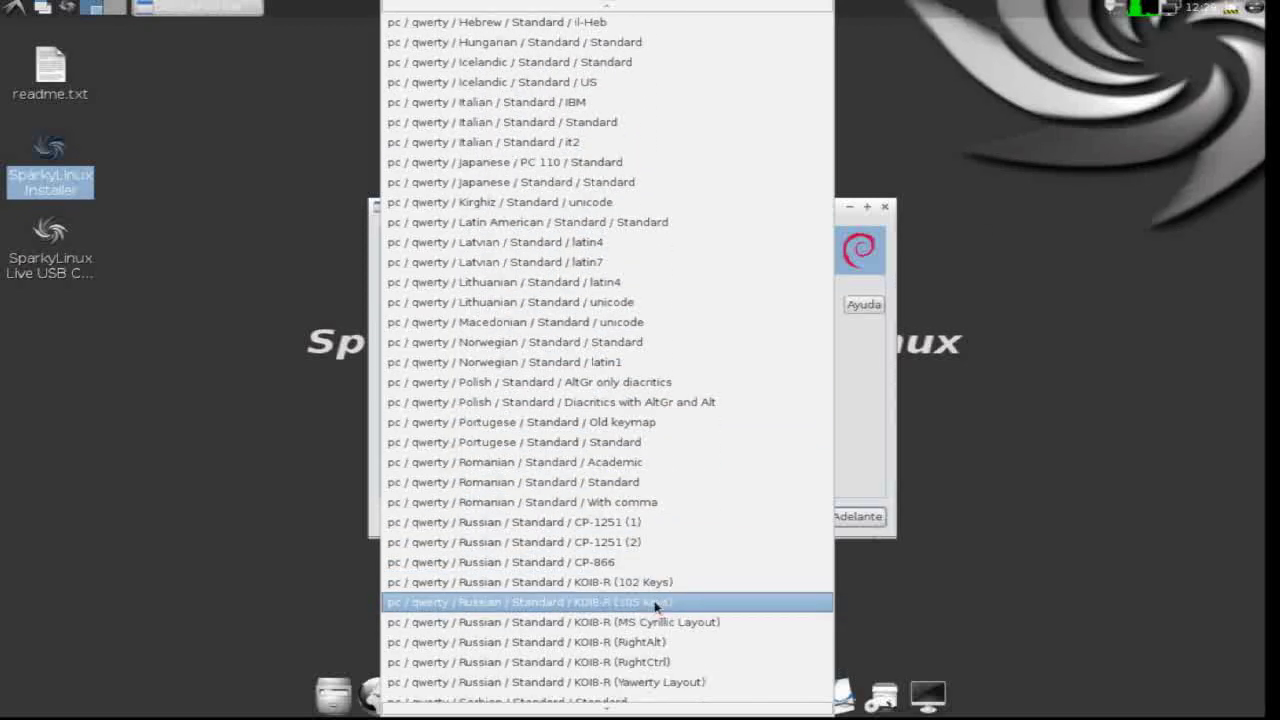
scroll(656, 607, down, 2)
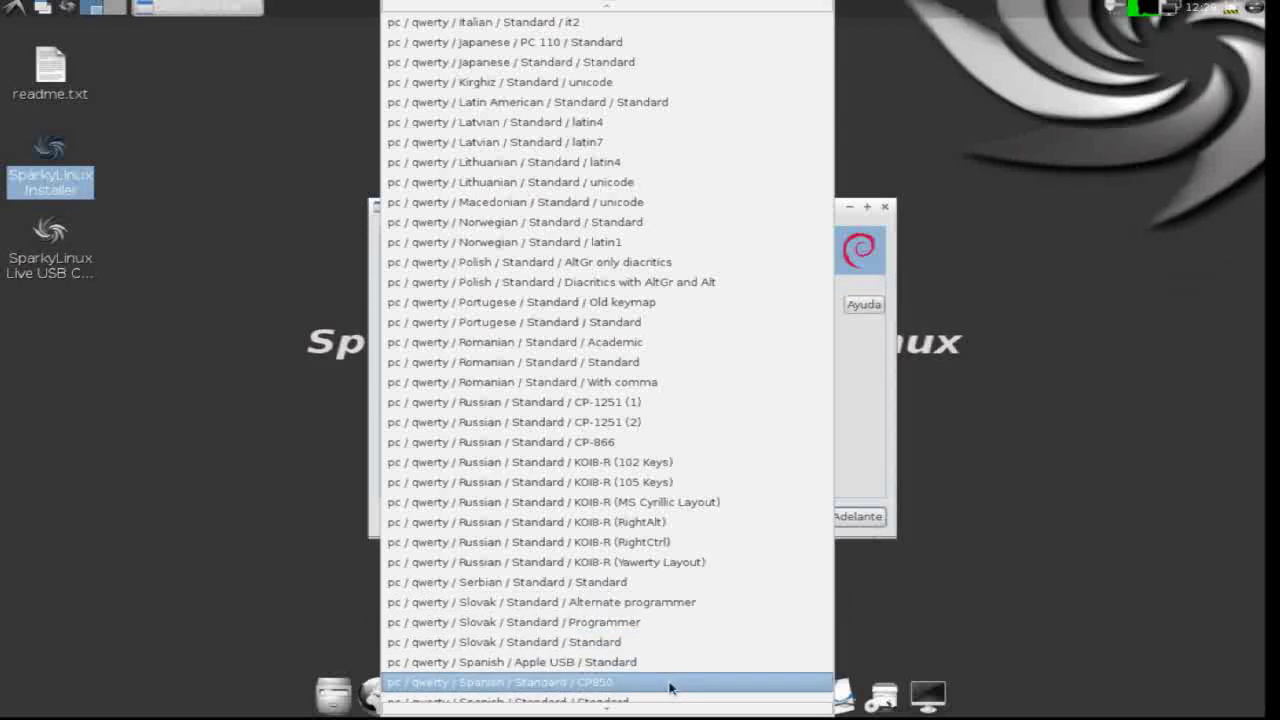
scroll(670, 686, down, 1)
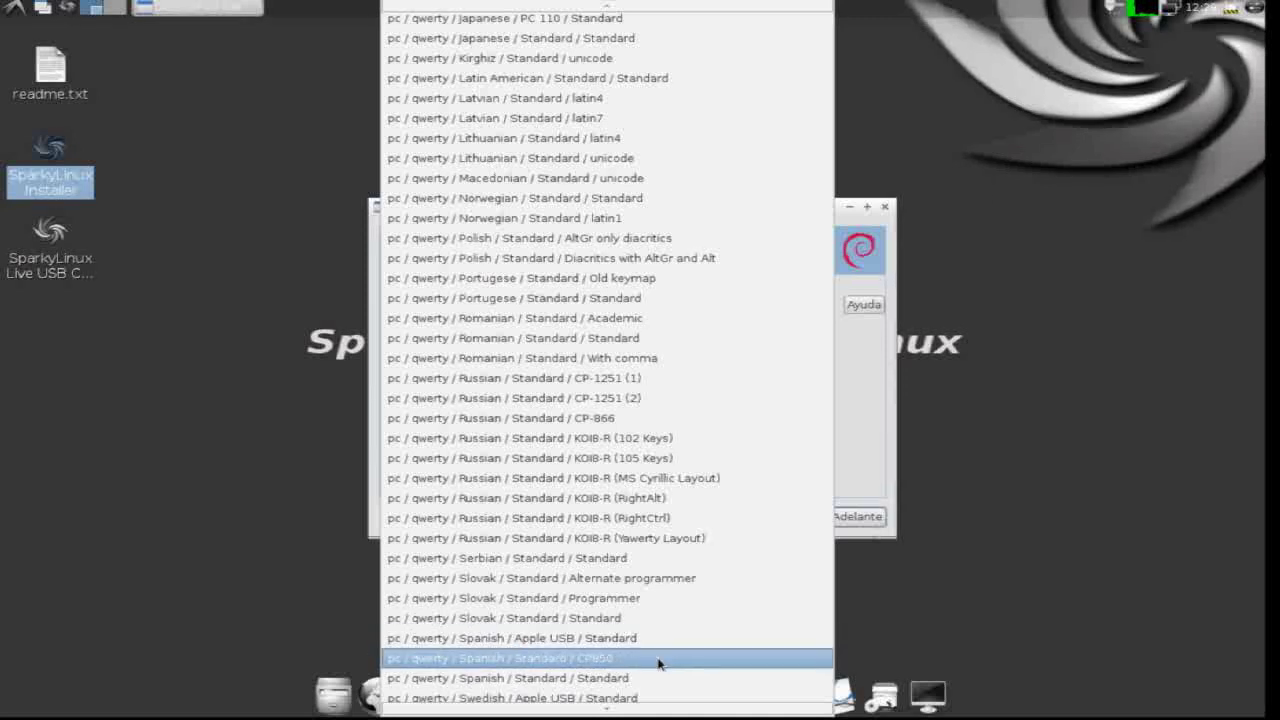
click(658, 658)
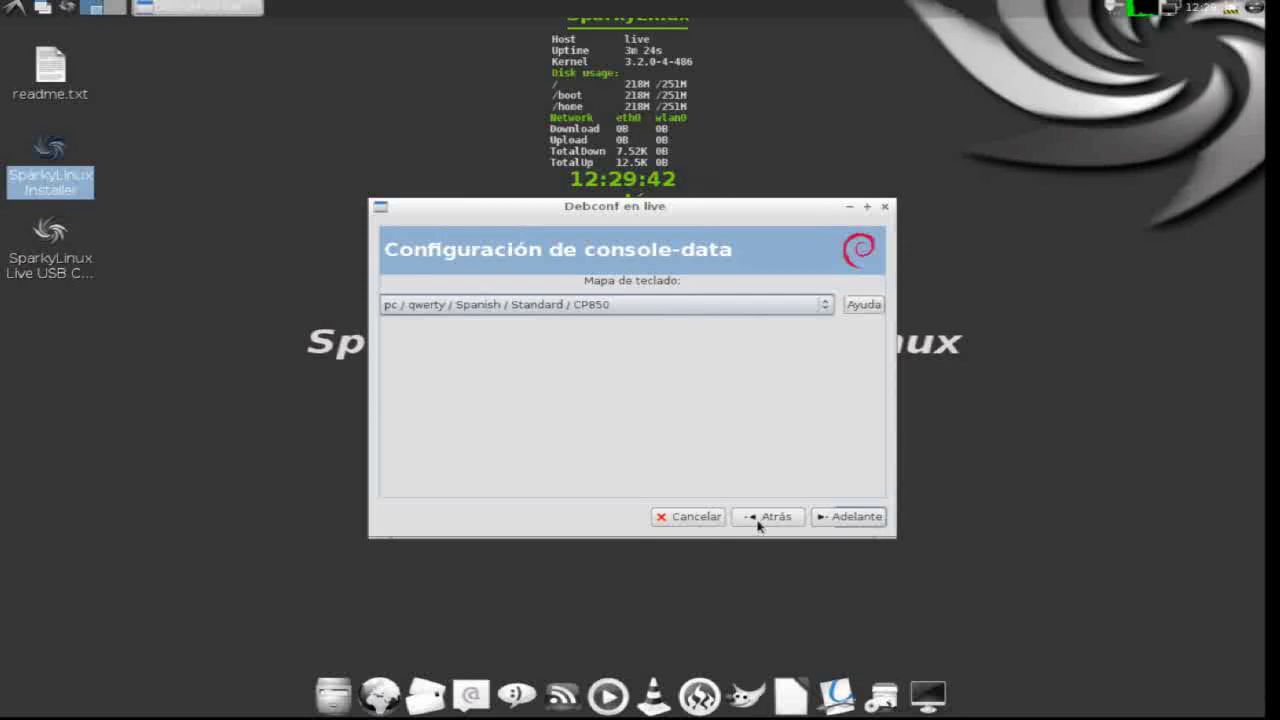
click(857, 518)
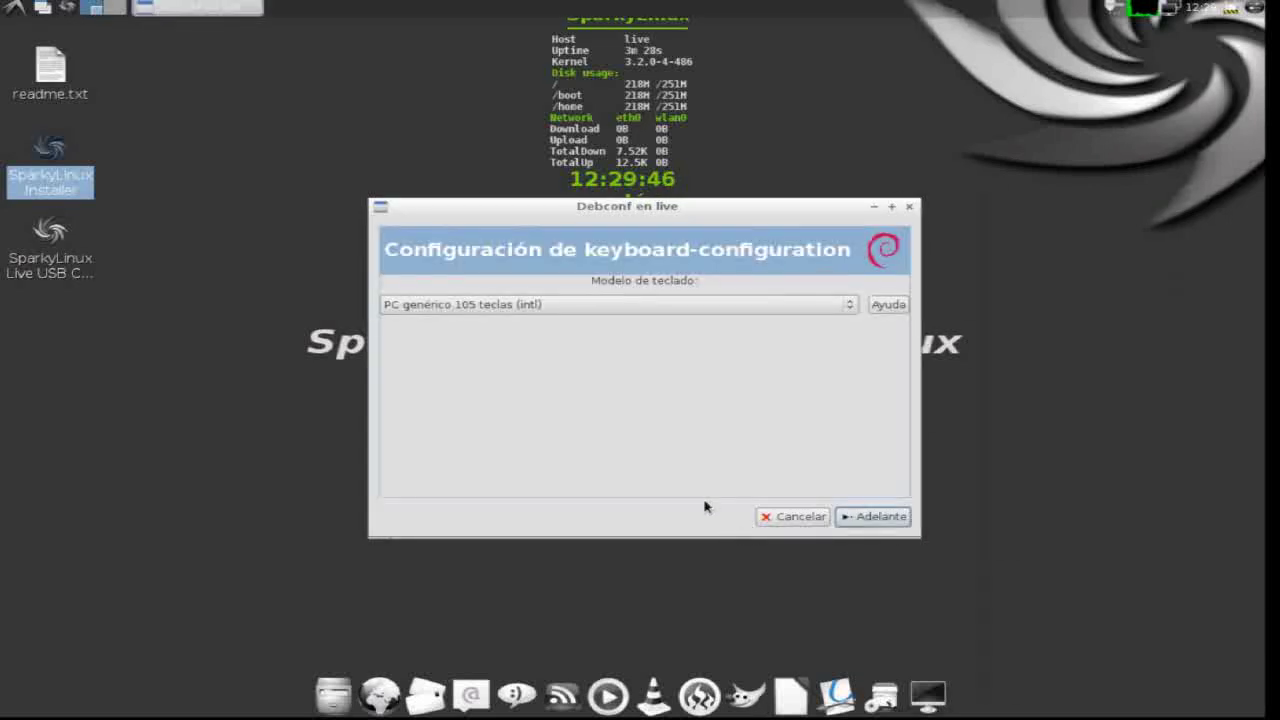
- Accept the keyboard model and choose a layout from another country
click(868, 518)
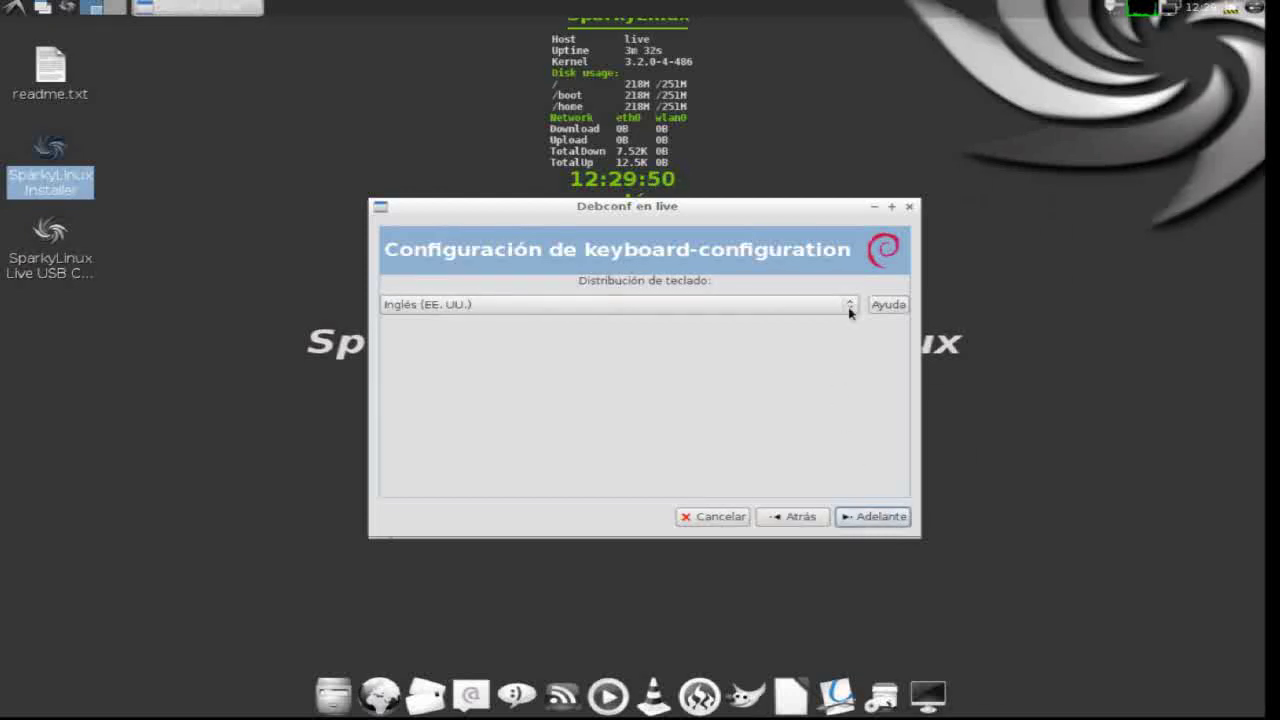
click(849, 311)
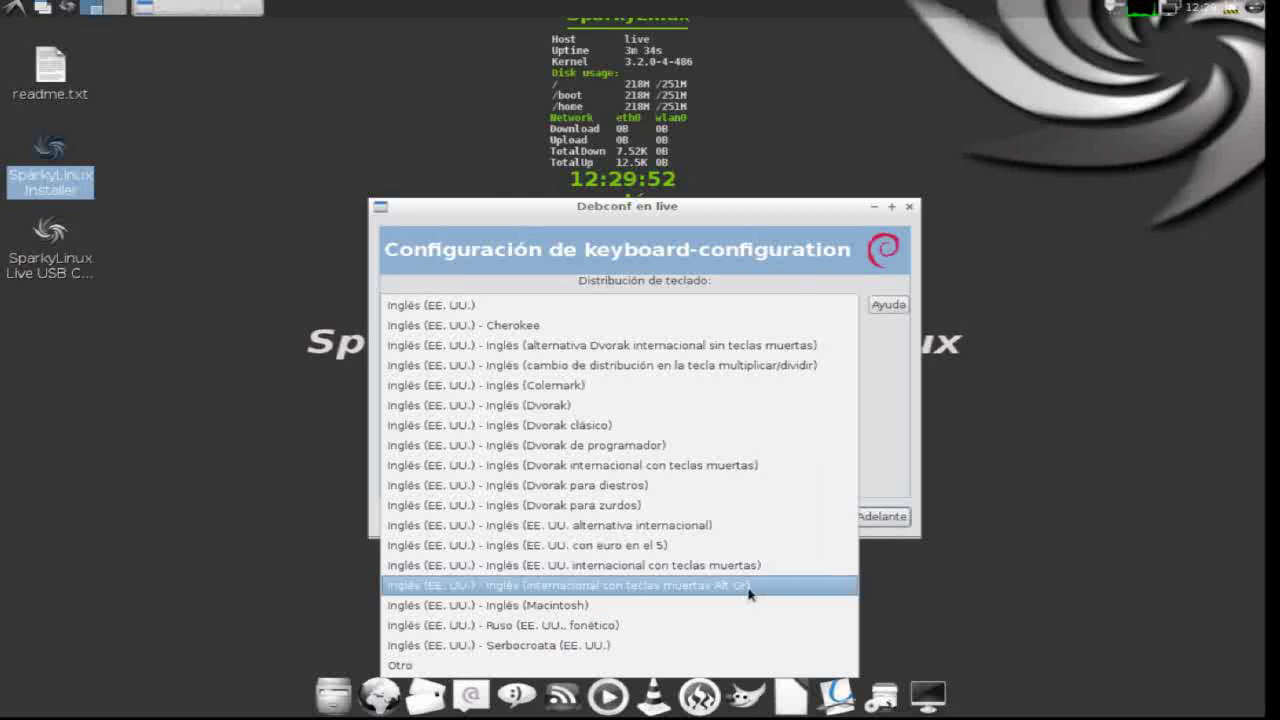
click(736, 664)
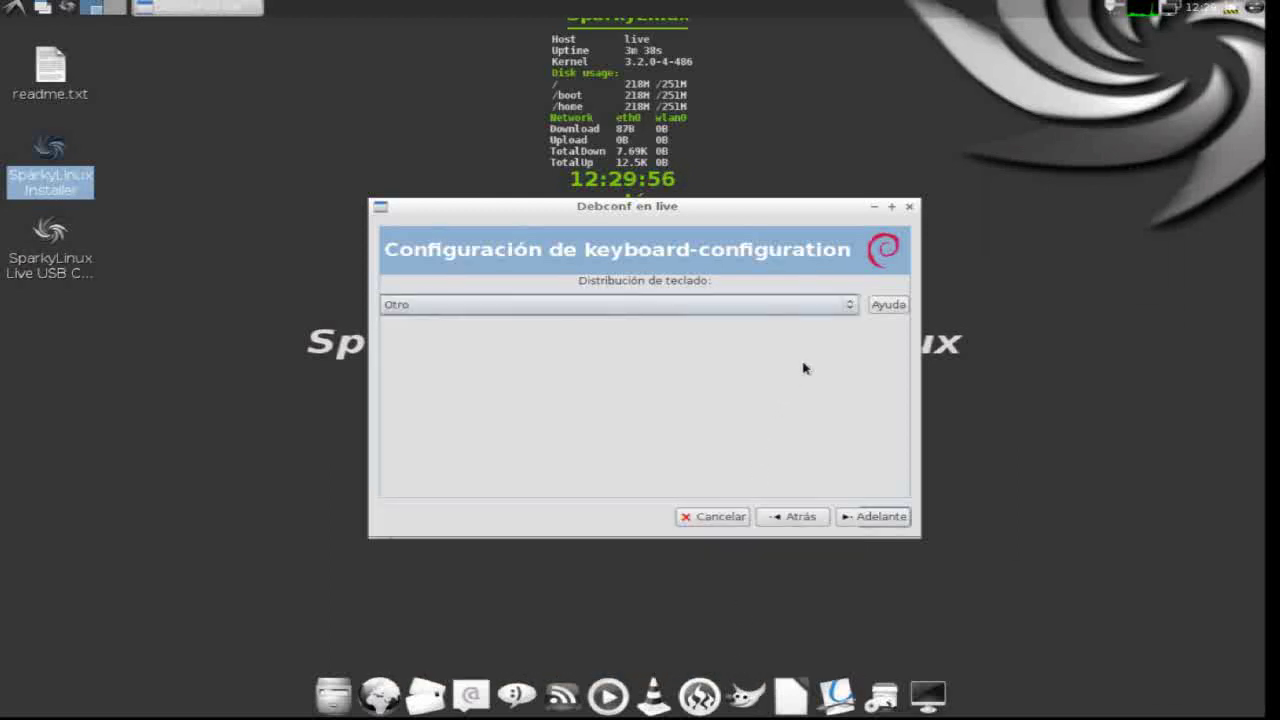
click(858, 516)
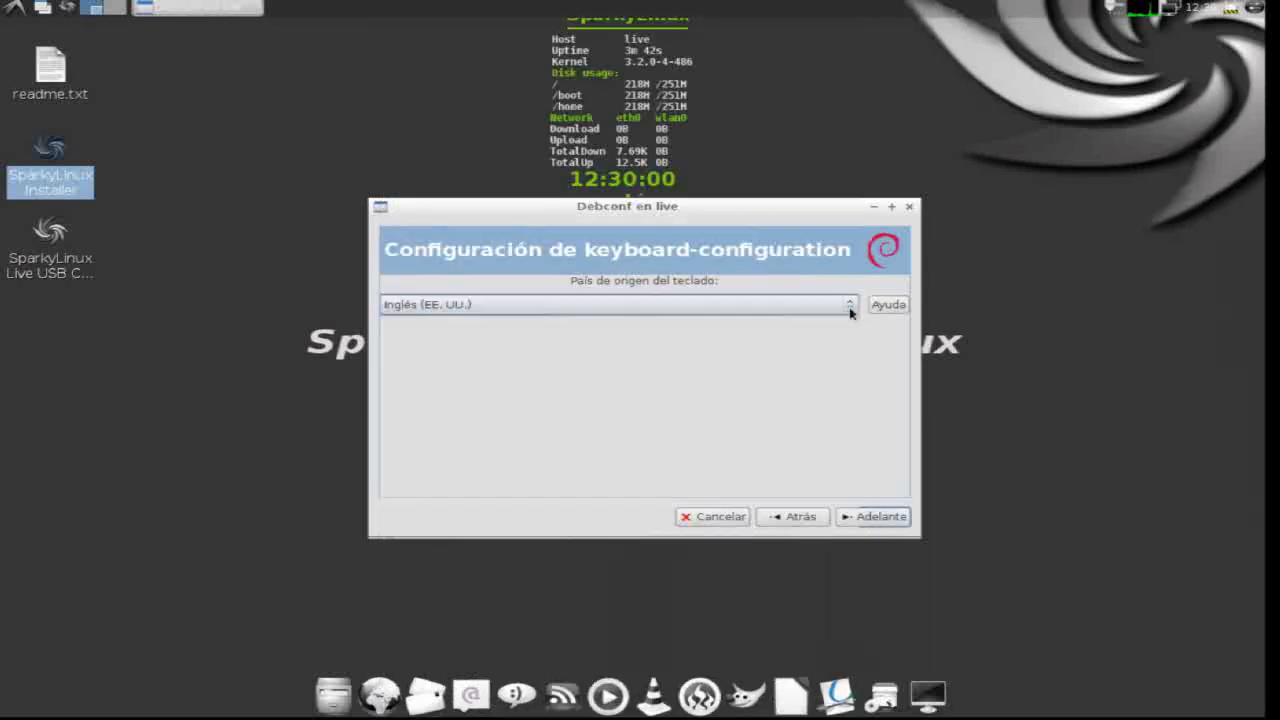
- Set the keyboard's country to Español
click(849, 306)
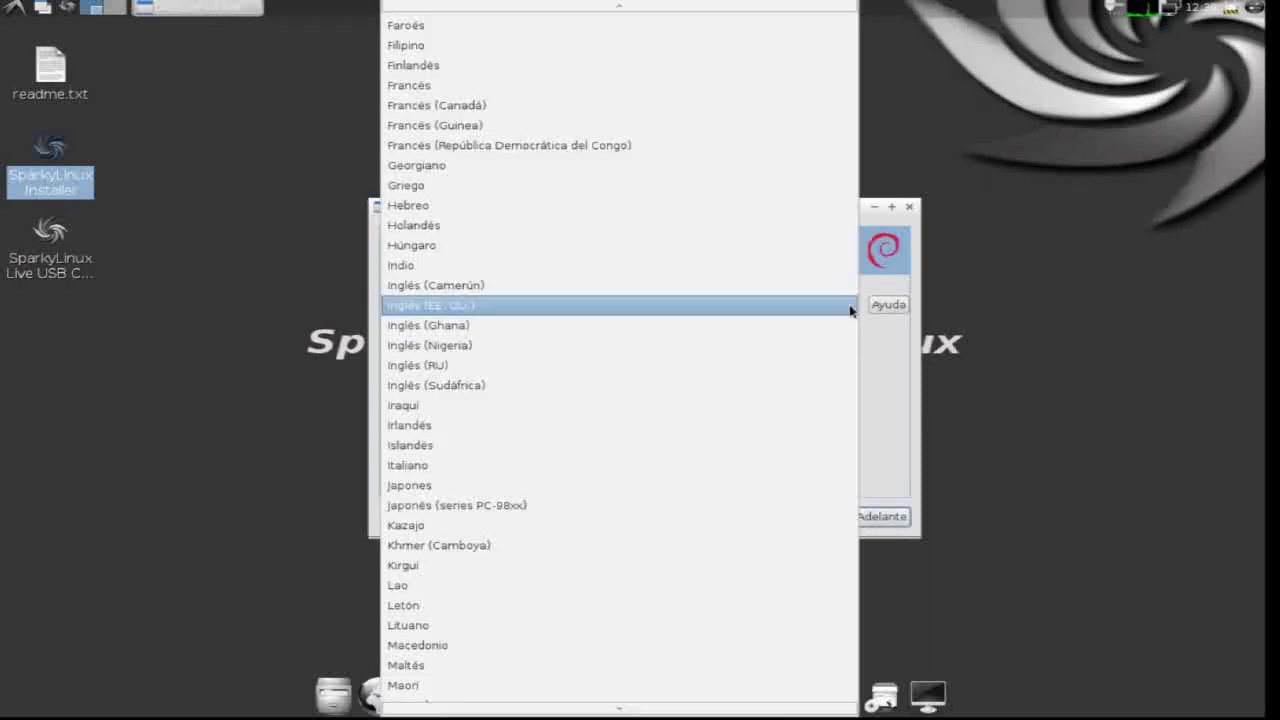
scroll(734, 617, down, 2)
scroll(713, 621, down, 6)
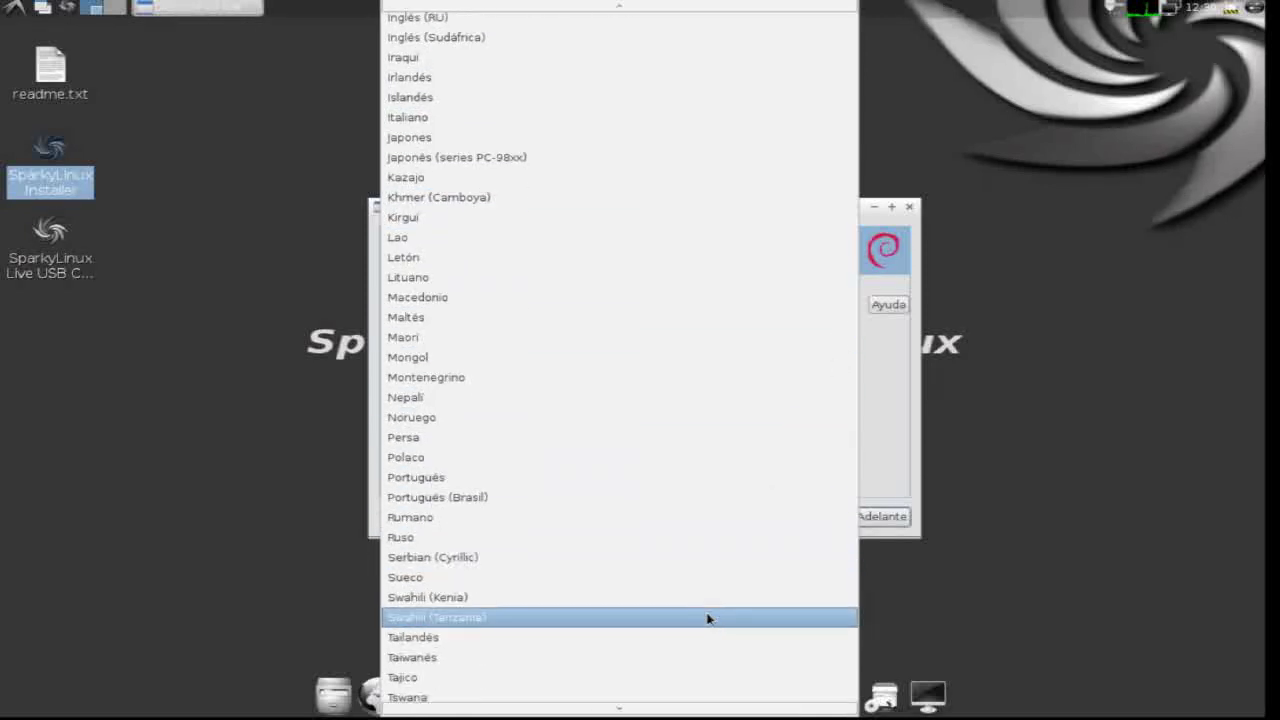
scroll(707, 618, down, 3)
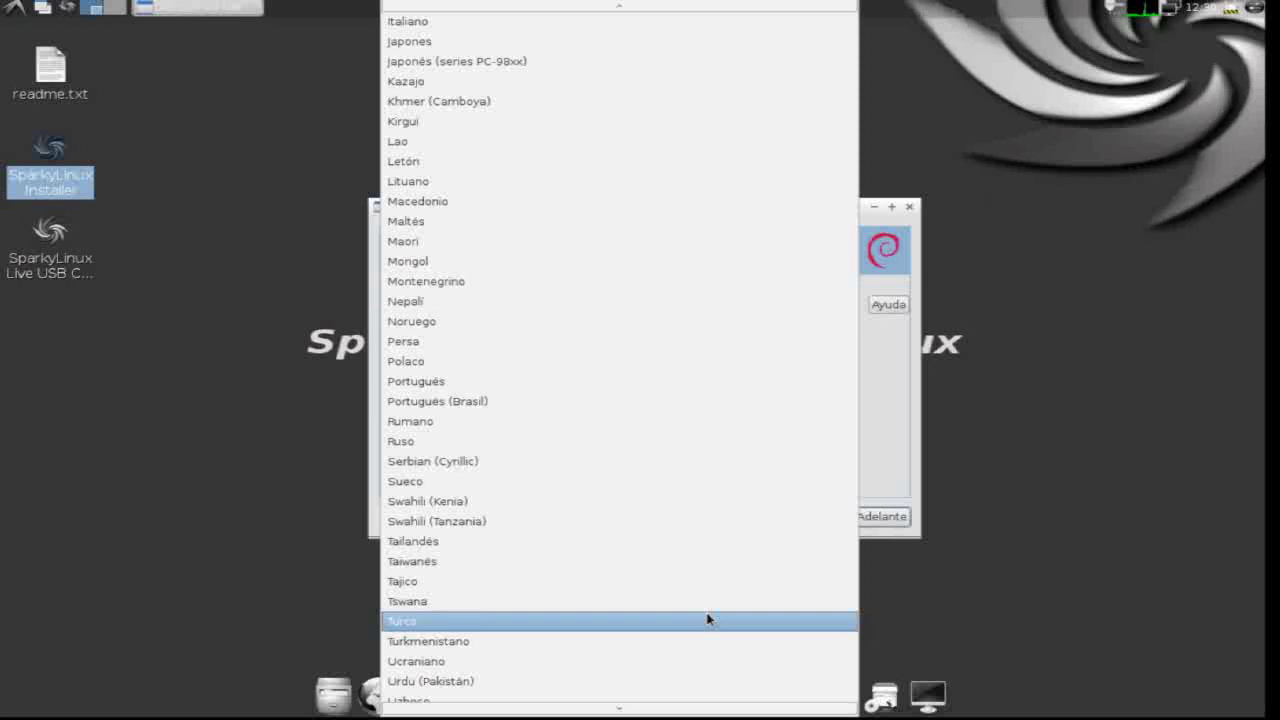
scroll(707, 618, down, 1)
scroll(707, 618, up, 3)
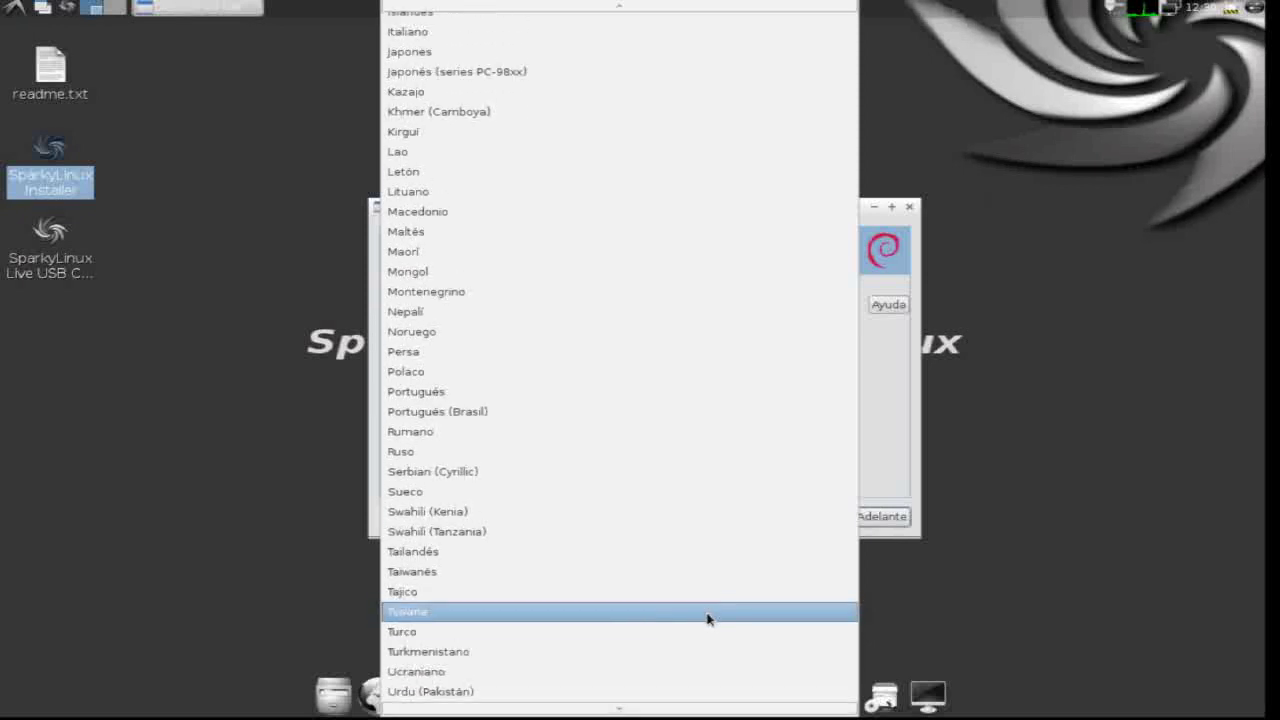
scroll(707, 618, up, 7)
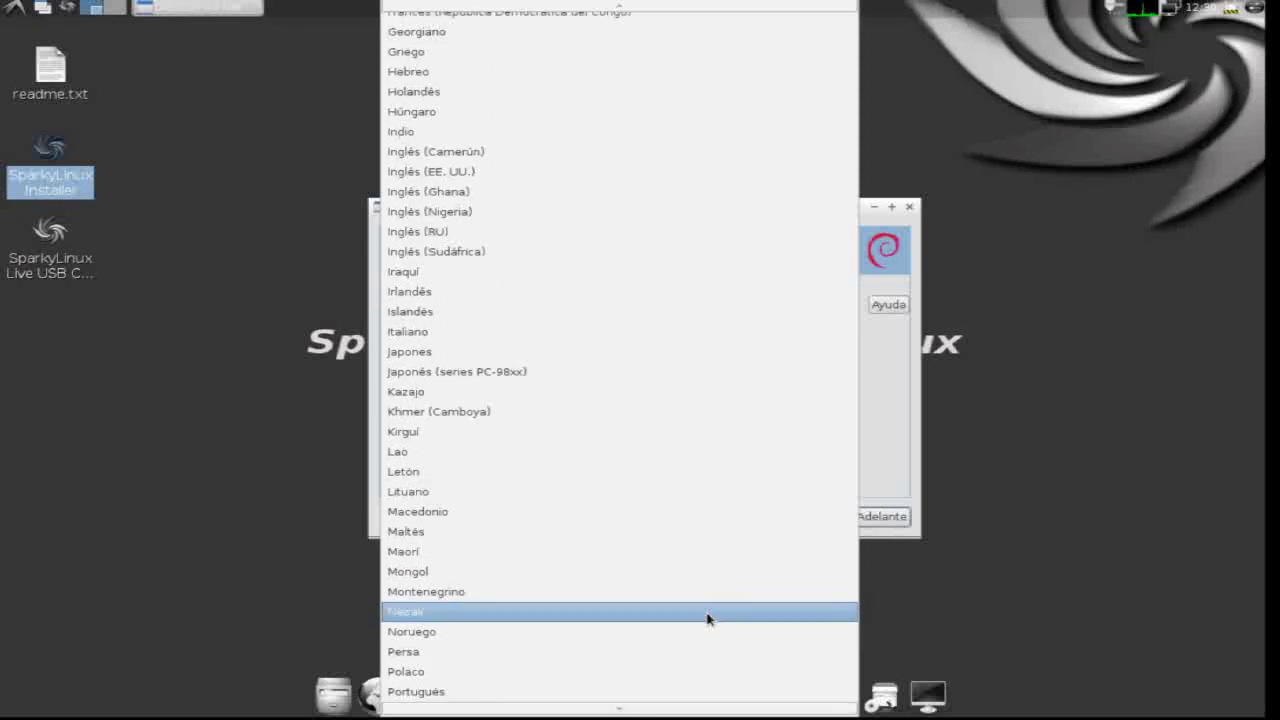
scroll(707, 618, up, 5)
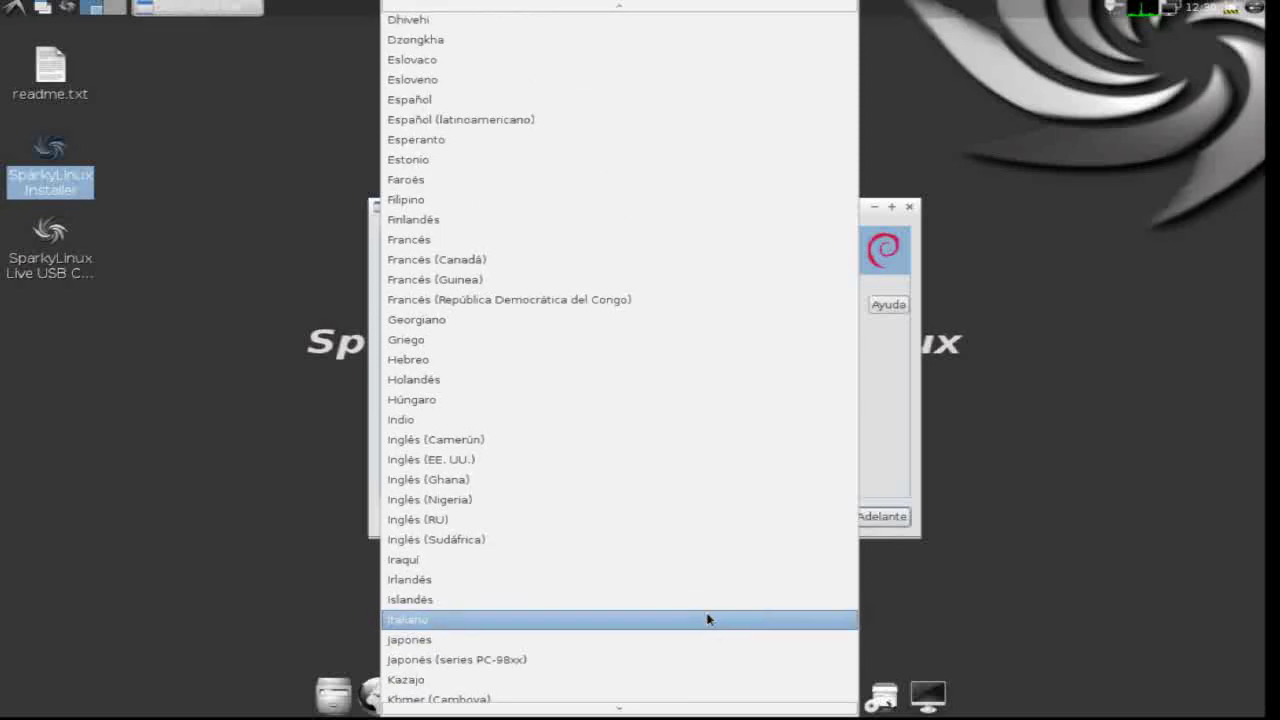
click(686, 99)
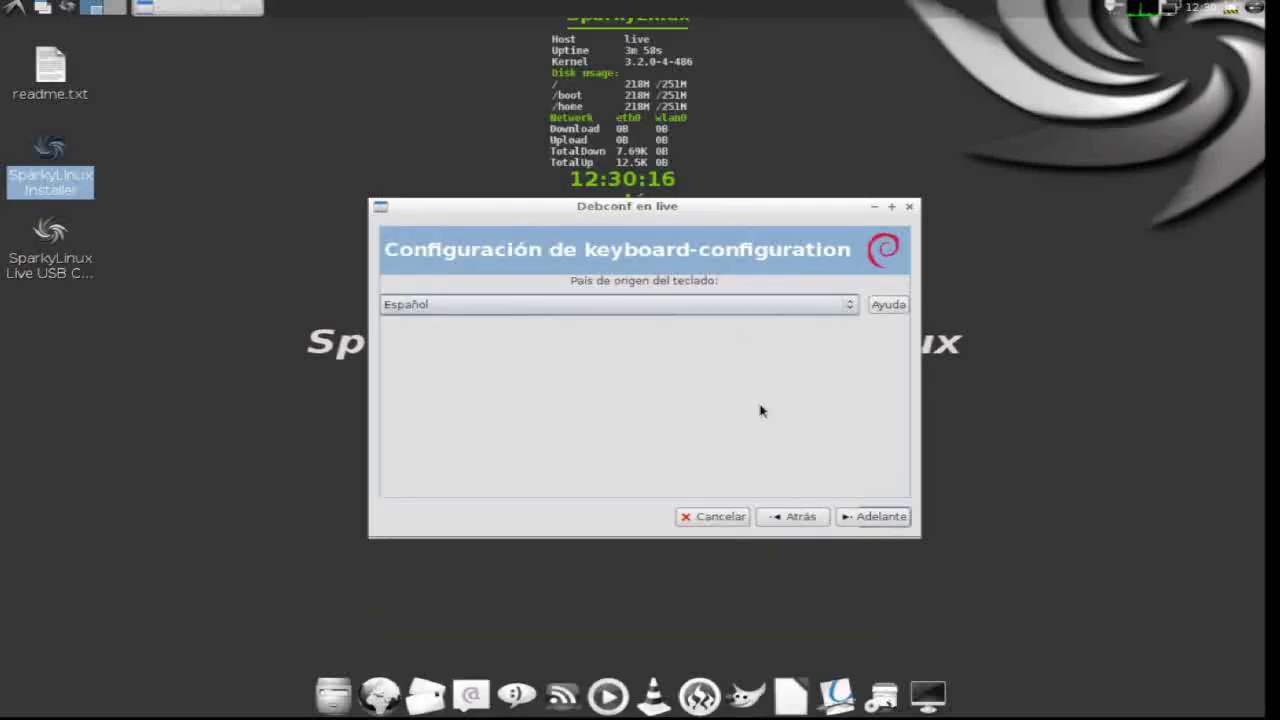
click(892, 519)
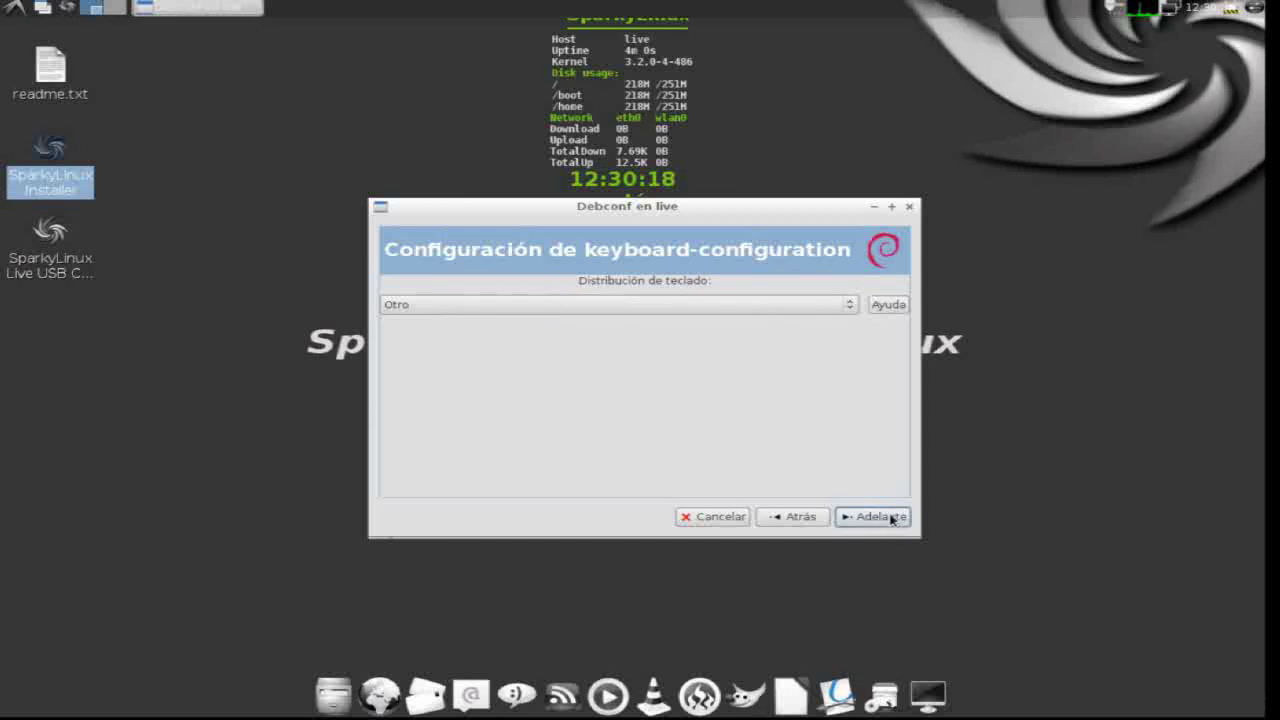
- Choose the plain Español layout and keep the default AltGr settings
click(848, 307)
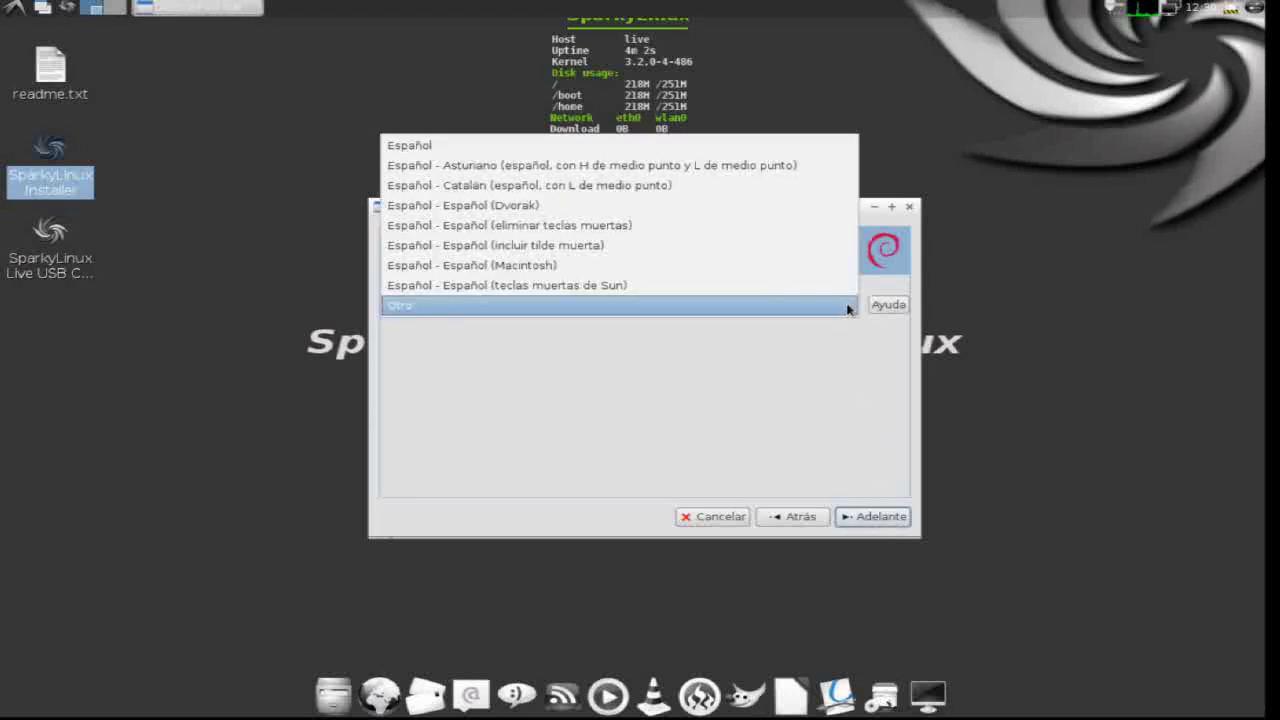
click(804, 145)
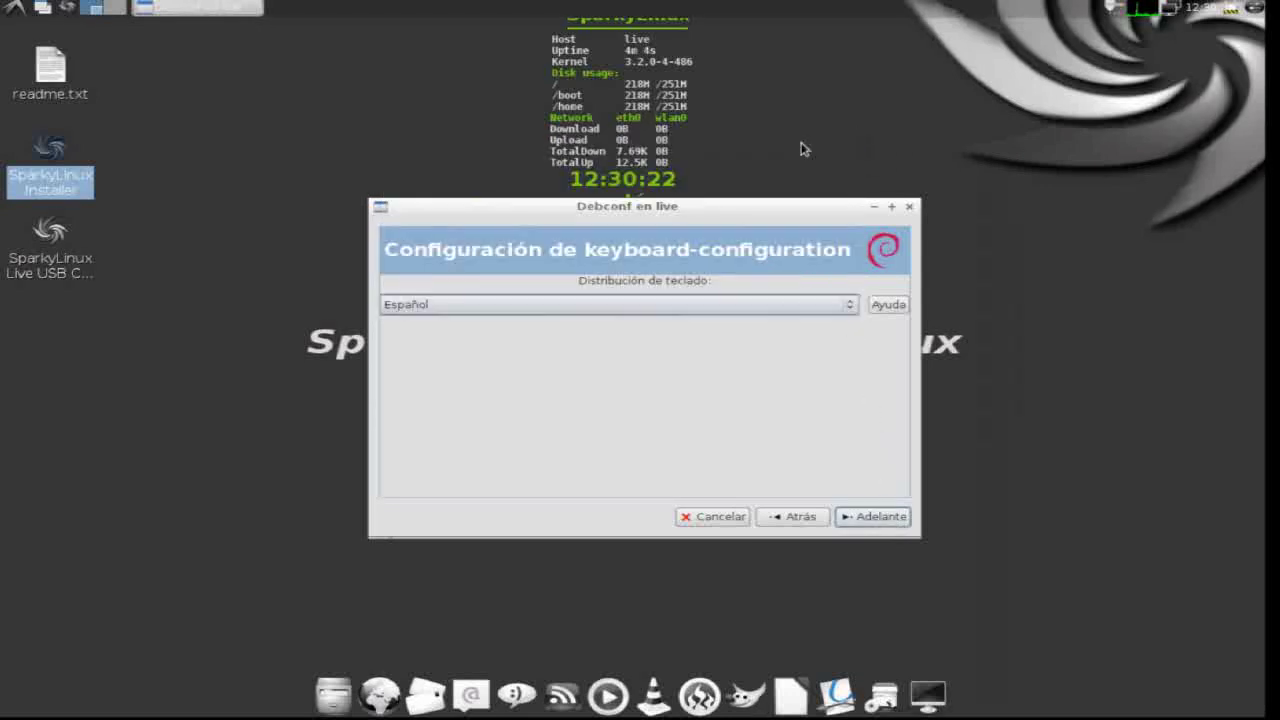
click(888, 518)
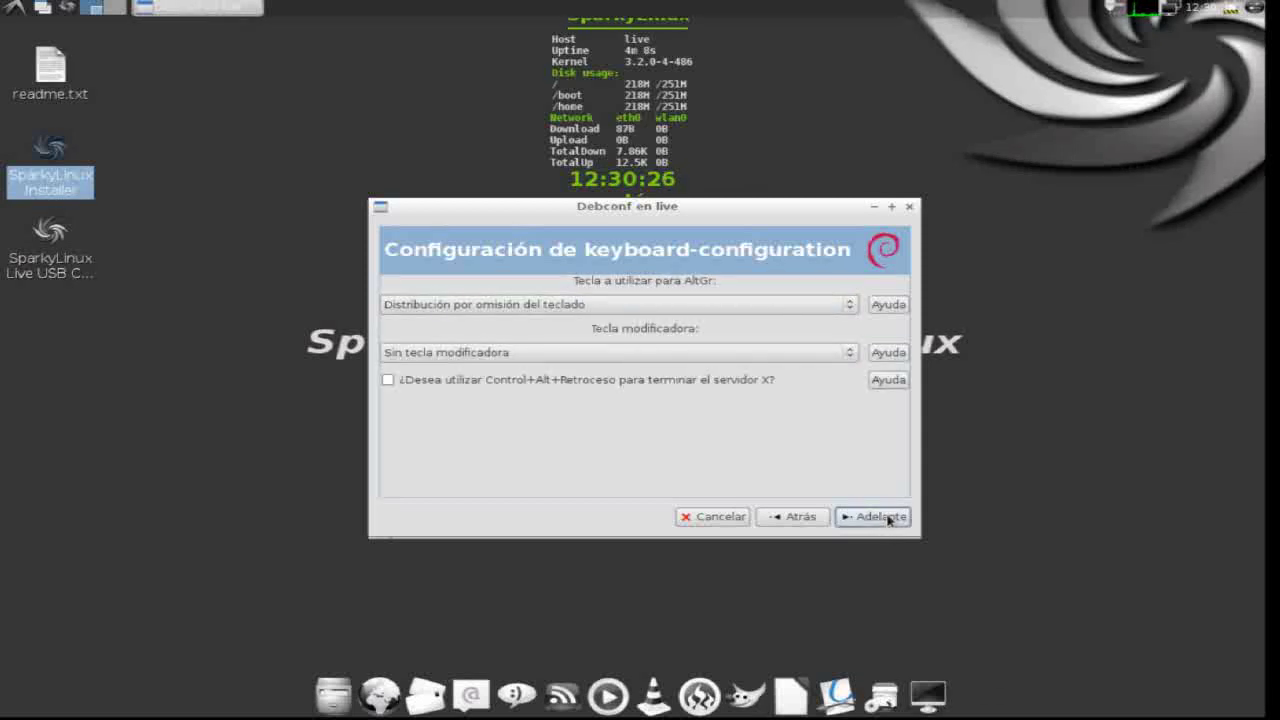
click(888, 518)
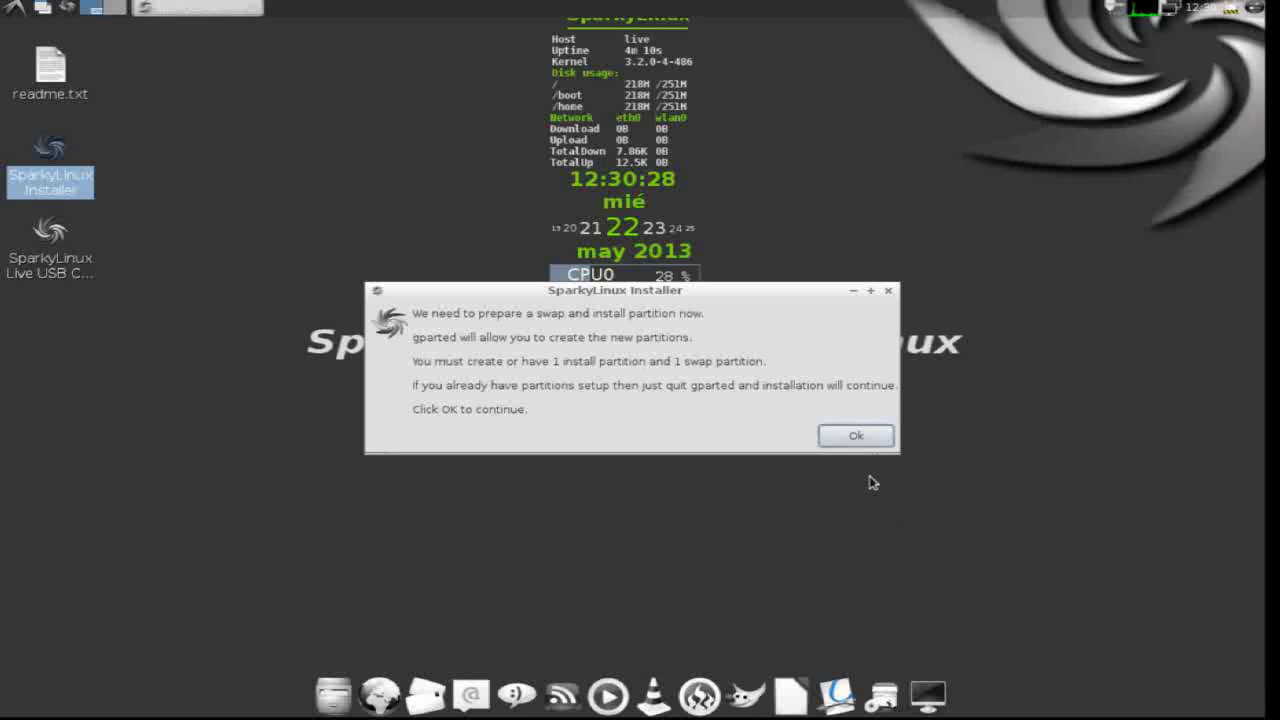
- Acknowledge the partitioning notice and select drive sda for partitioning
click(852, 435)
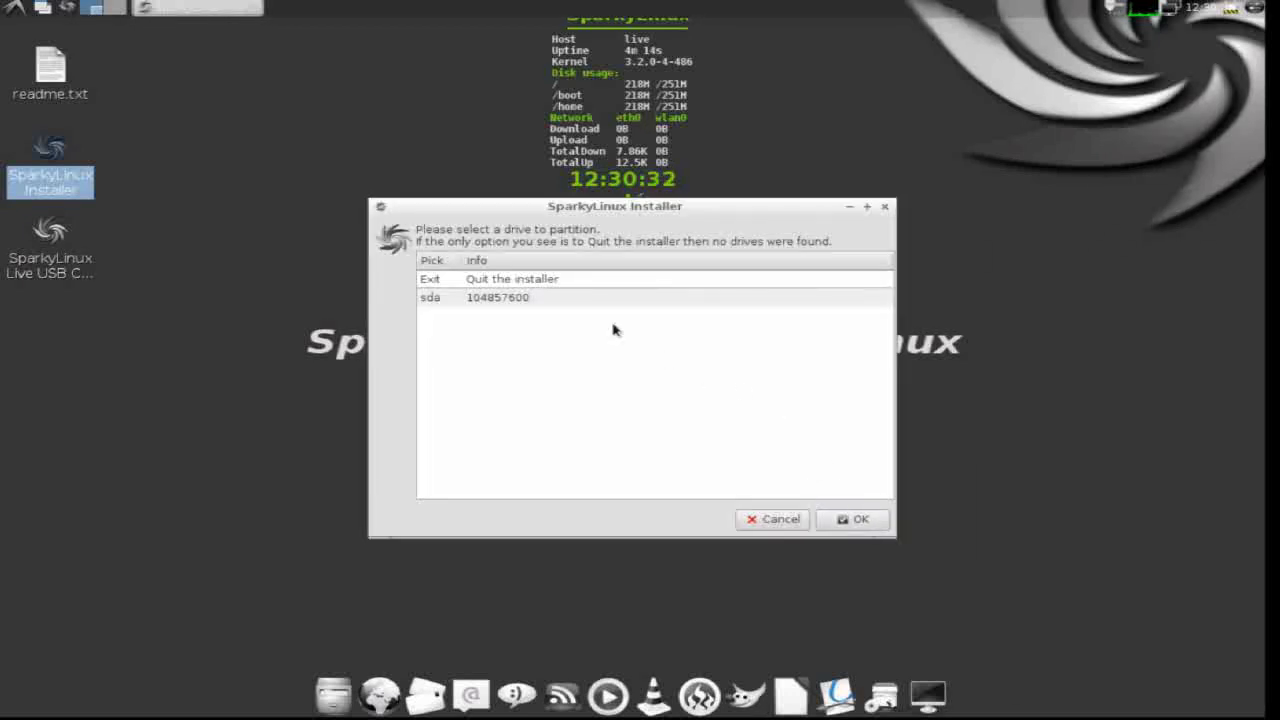
click(590, 300)
click(856, 518)
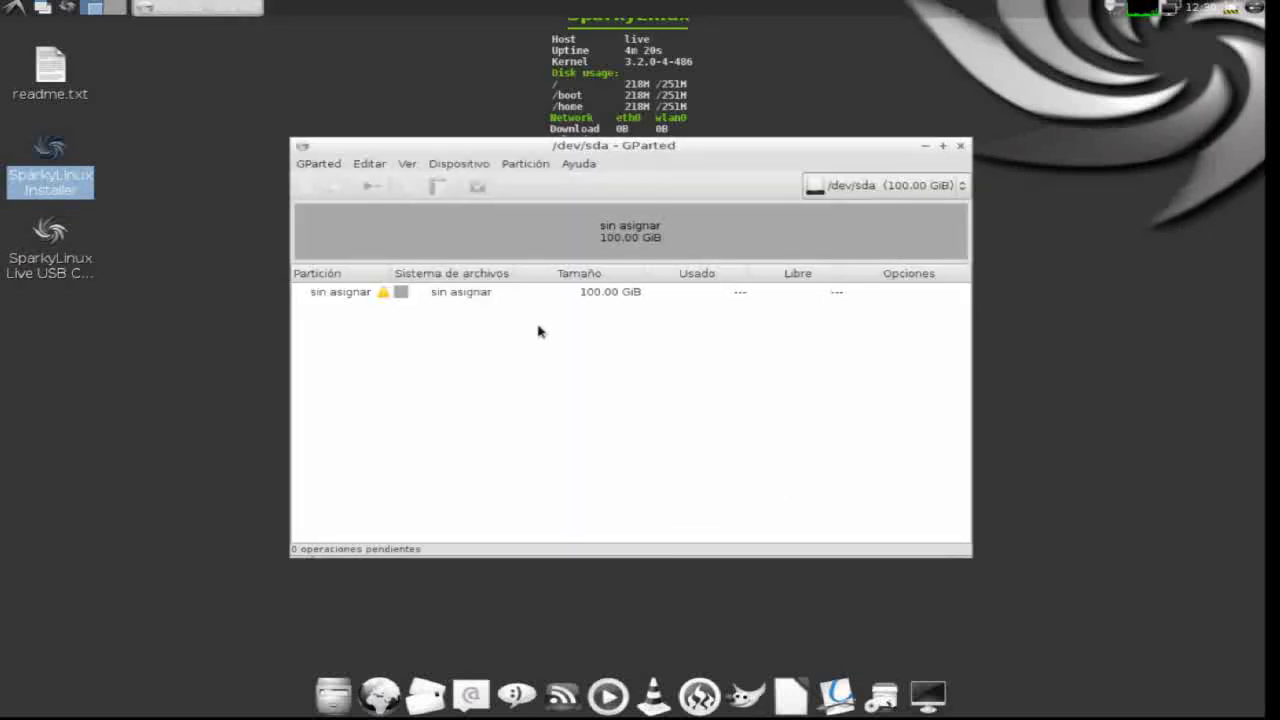
- Create a new MS-DOS partition table on /dev/sda in GParted
click(368, 164)
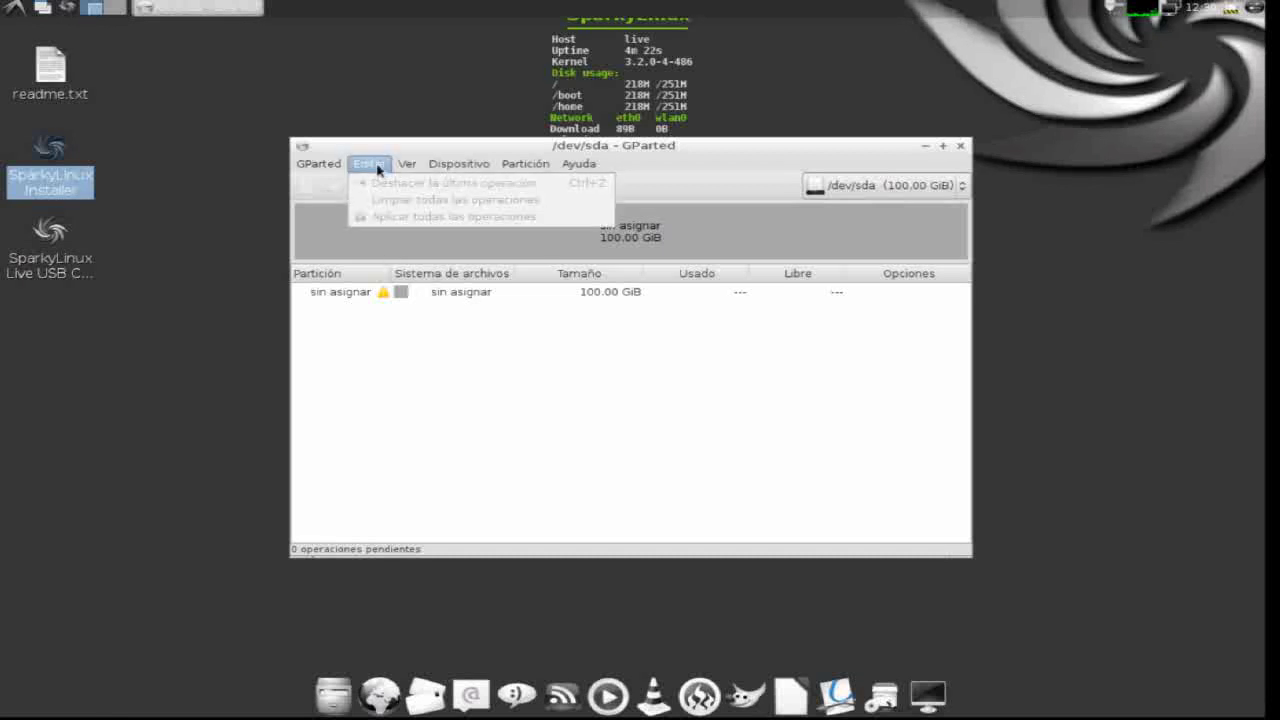
mouse_move(407, 165)
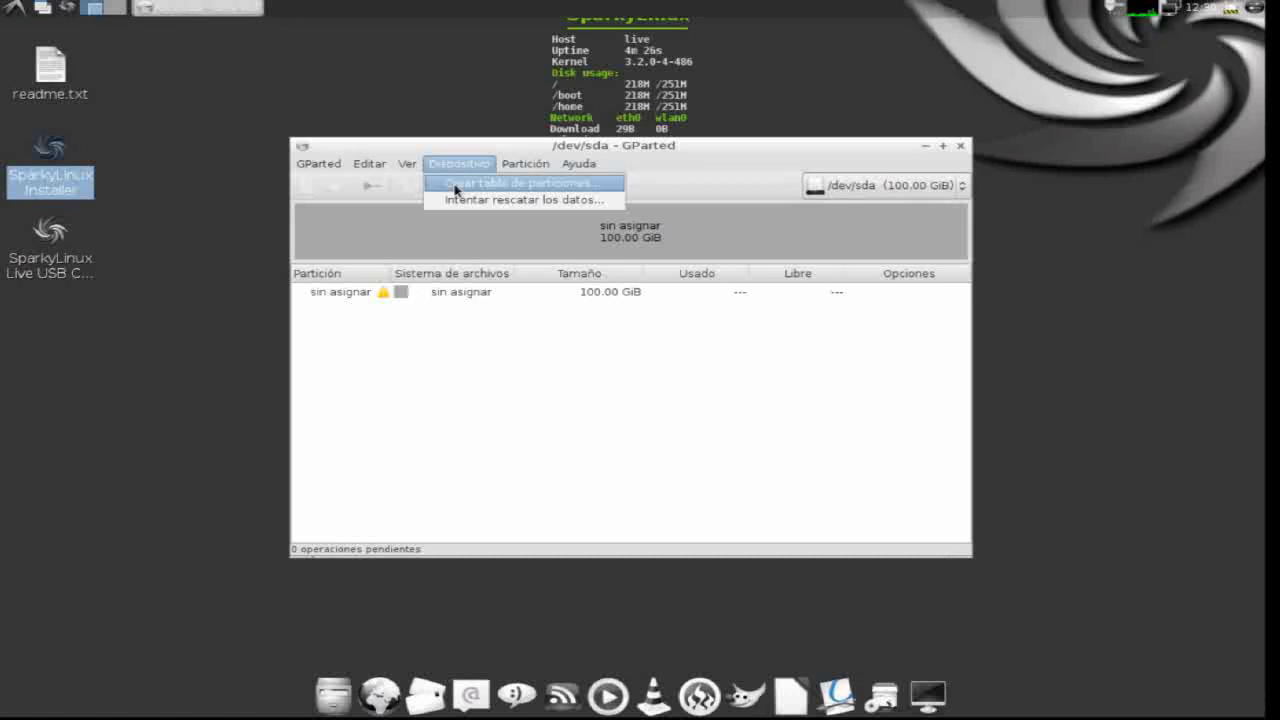
click(455, 186)
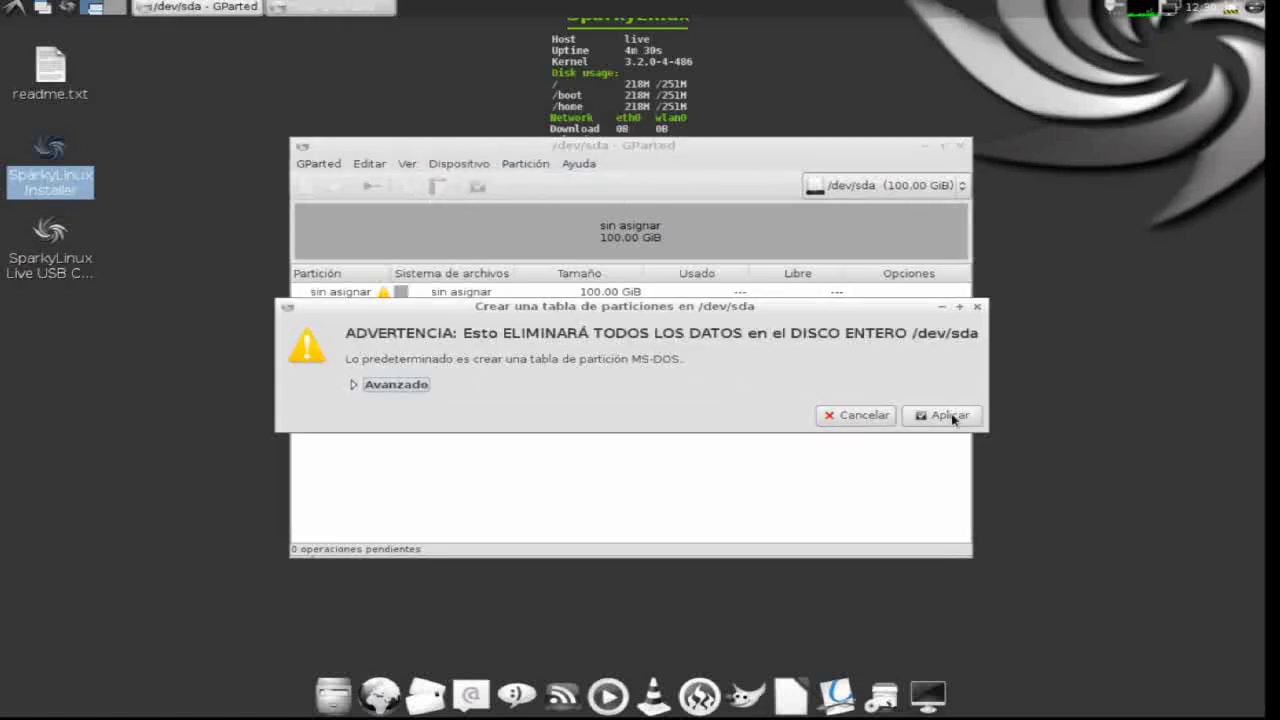
click(949, 416)
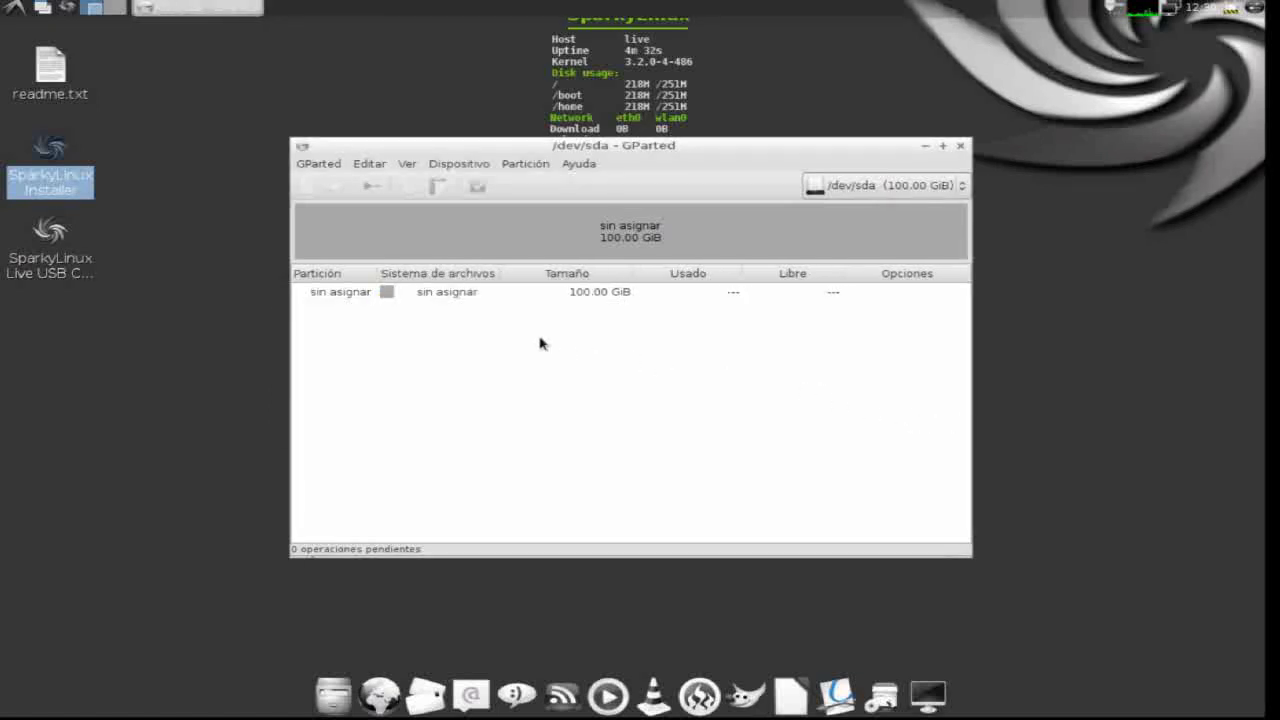
- Queue an ext4 primary partition with 1 MiB space before and 4000 MiB free after
right_click(446, 297)
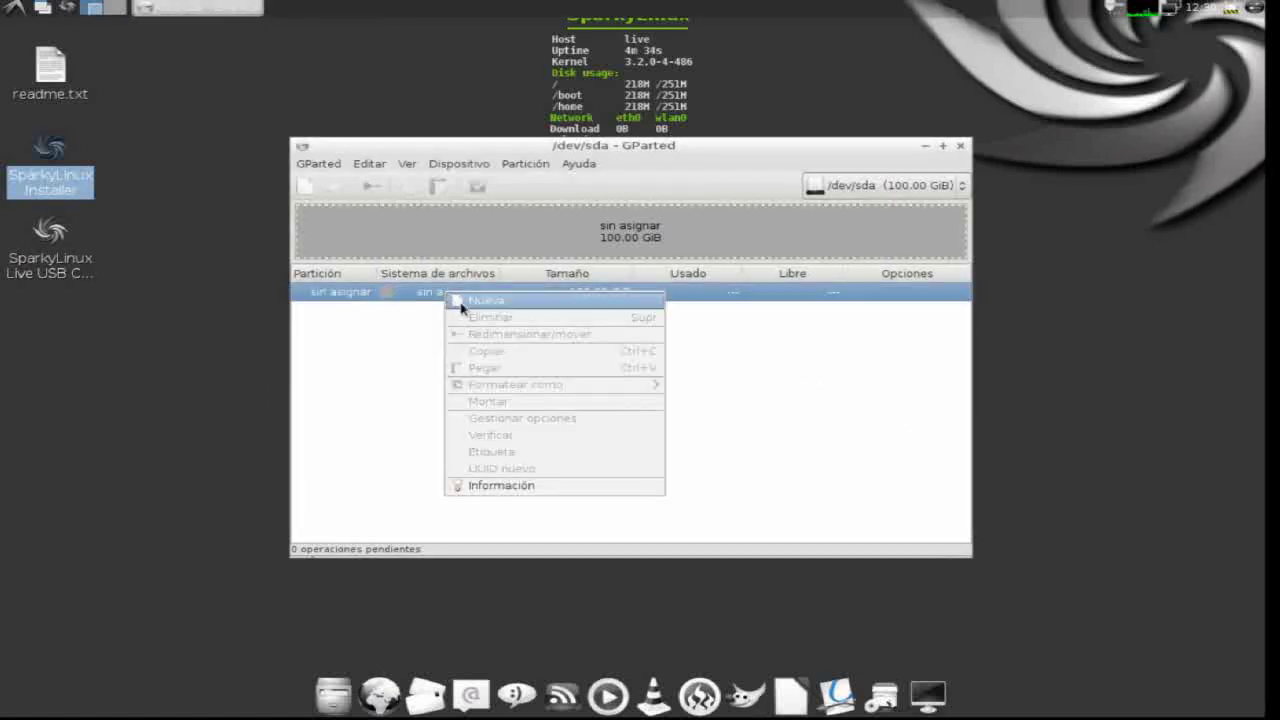
click(462, 305)
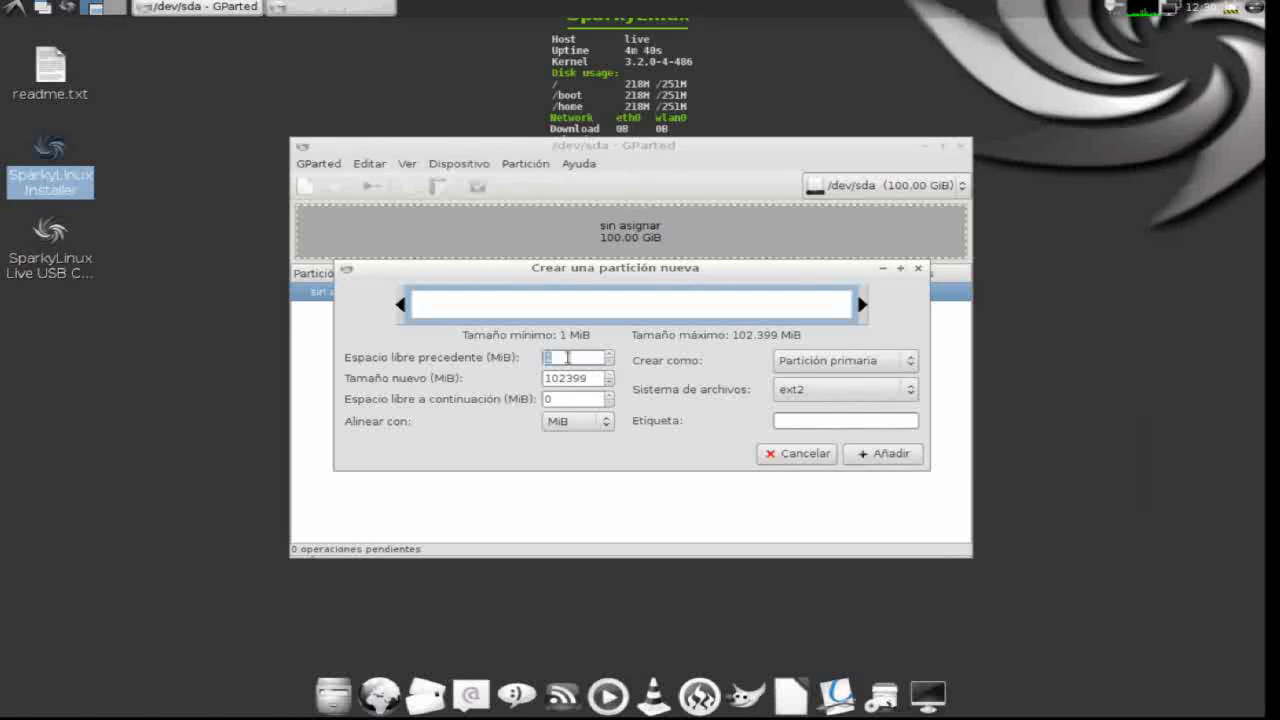
text(0)
click(610, 397)
click(610, 397)
click(610, 396)
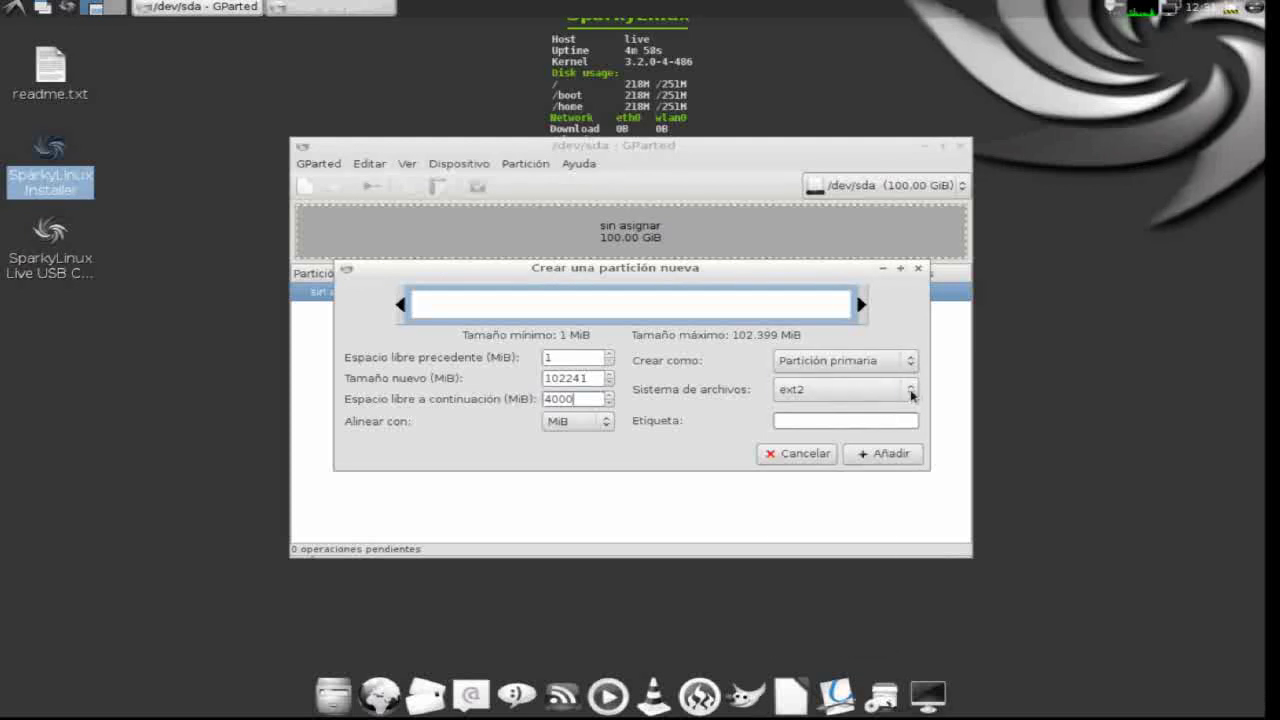
click(912, 392)
click(888, 419)
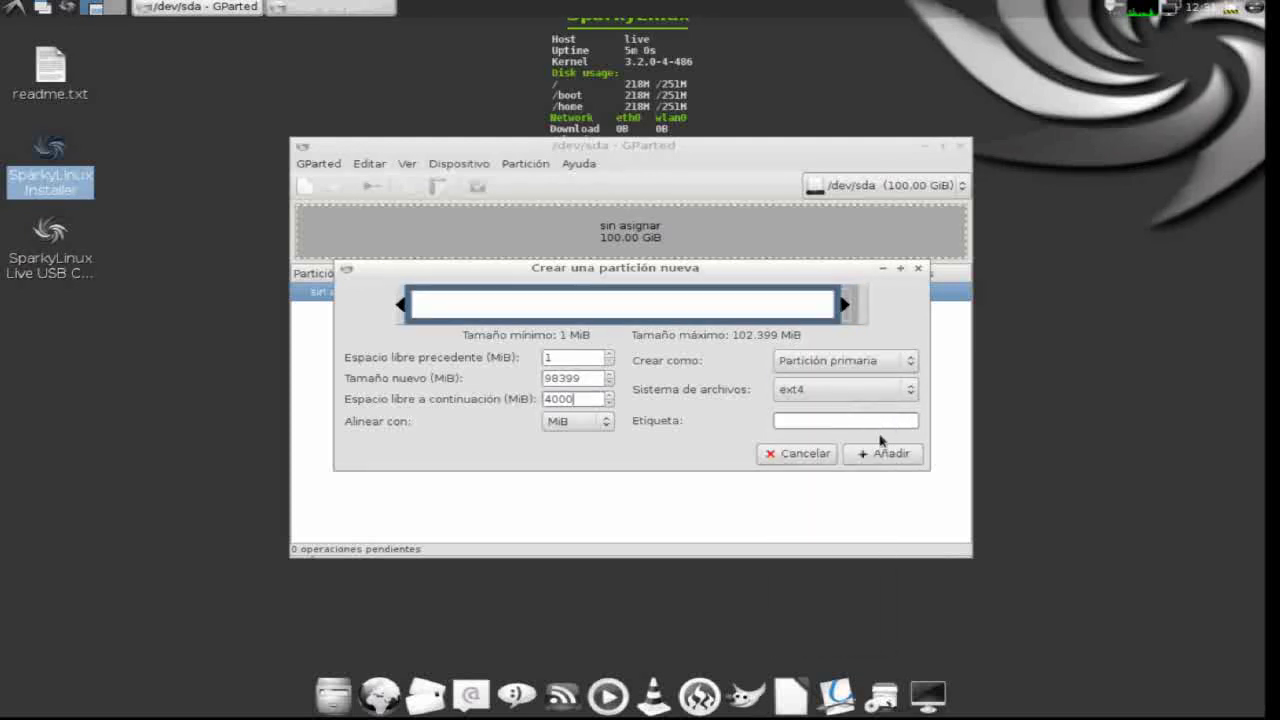
click(892, 456)
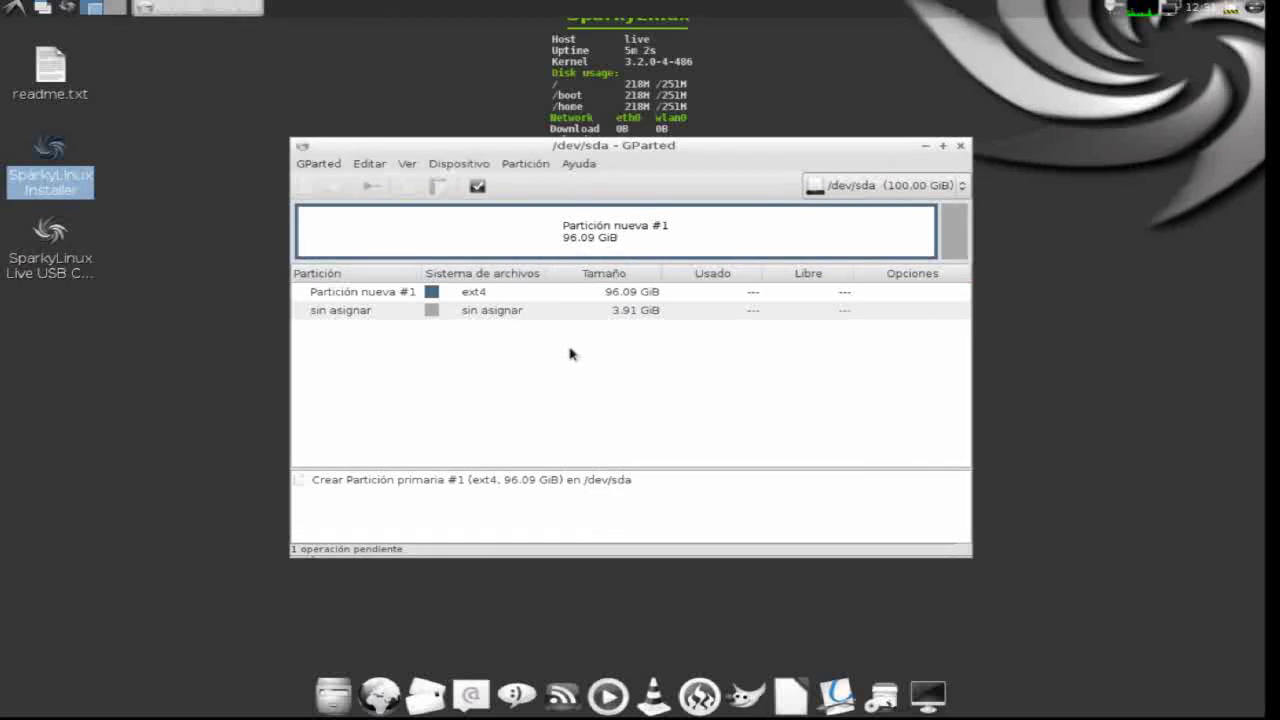
- Queue a linux-swap partition filling the remaining 3.91 GiB of unallocated space
right_click(476, 315)
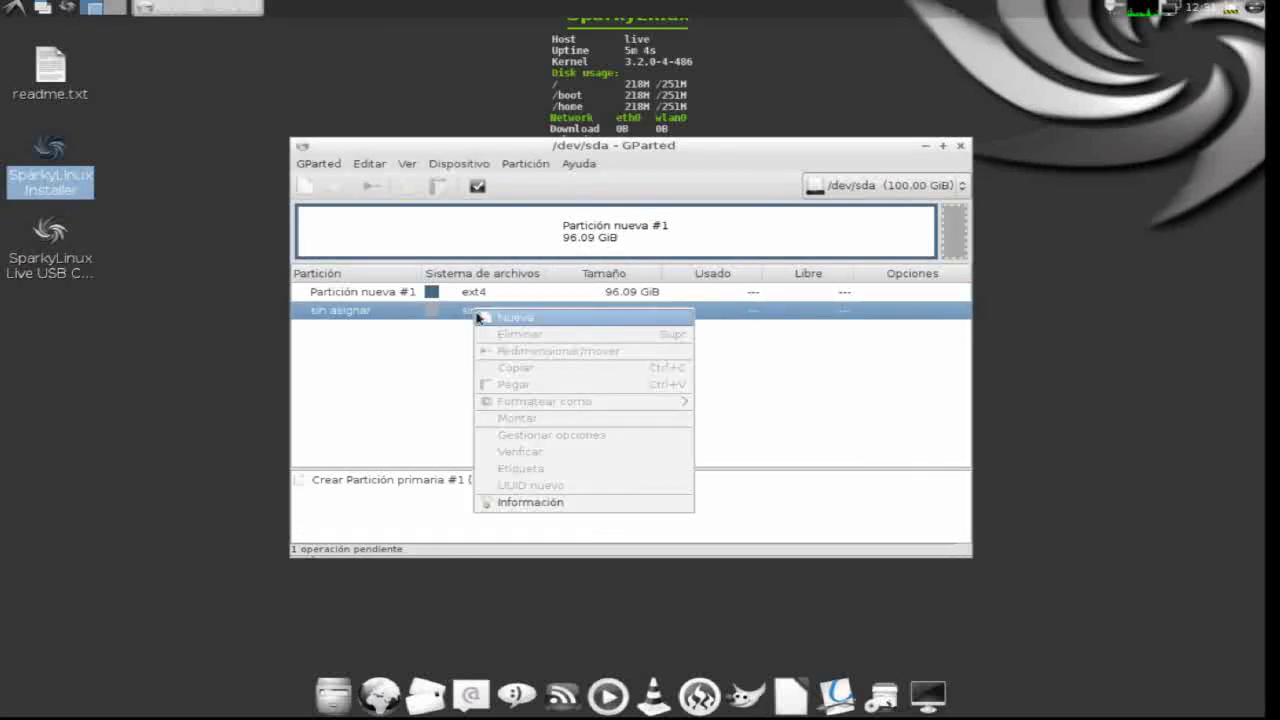
click(481, 318)
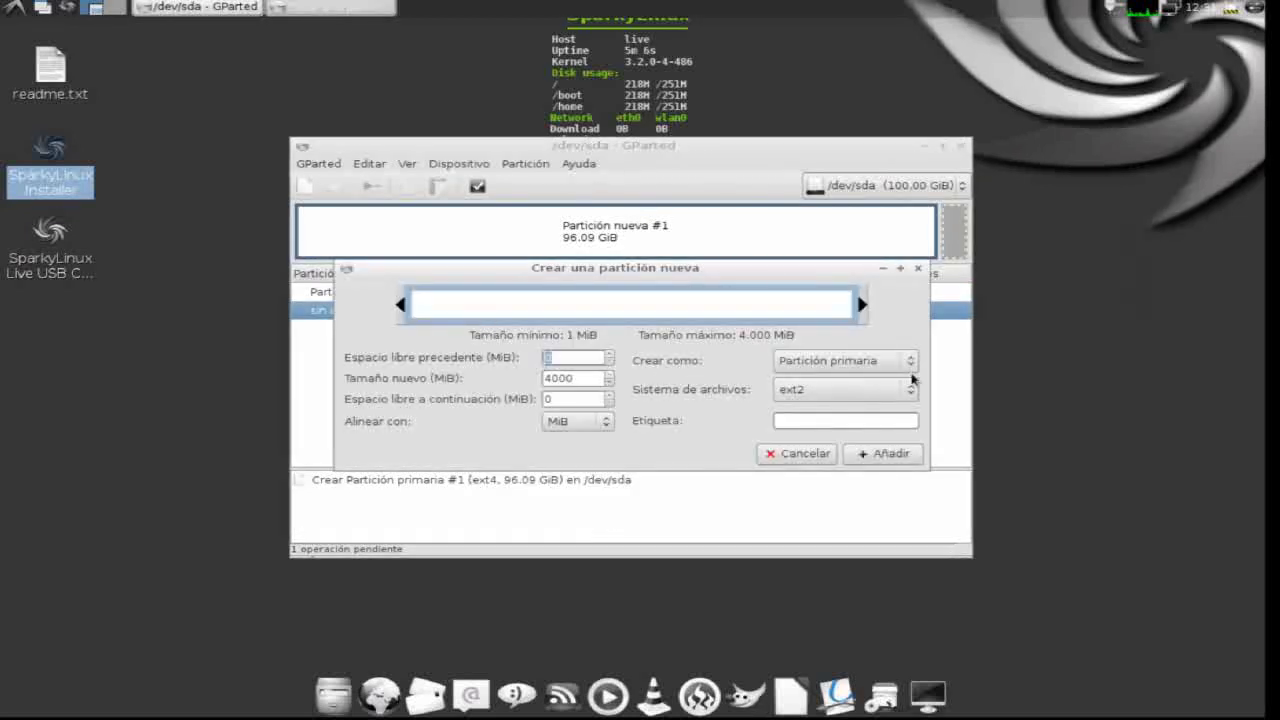
click(914, 390)
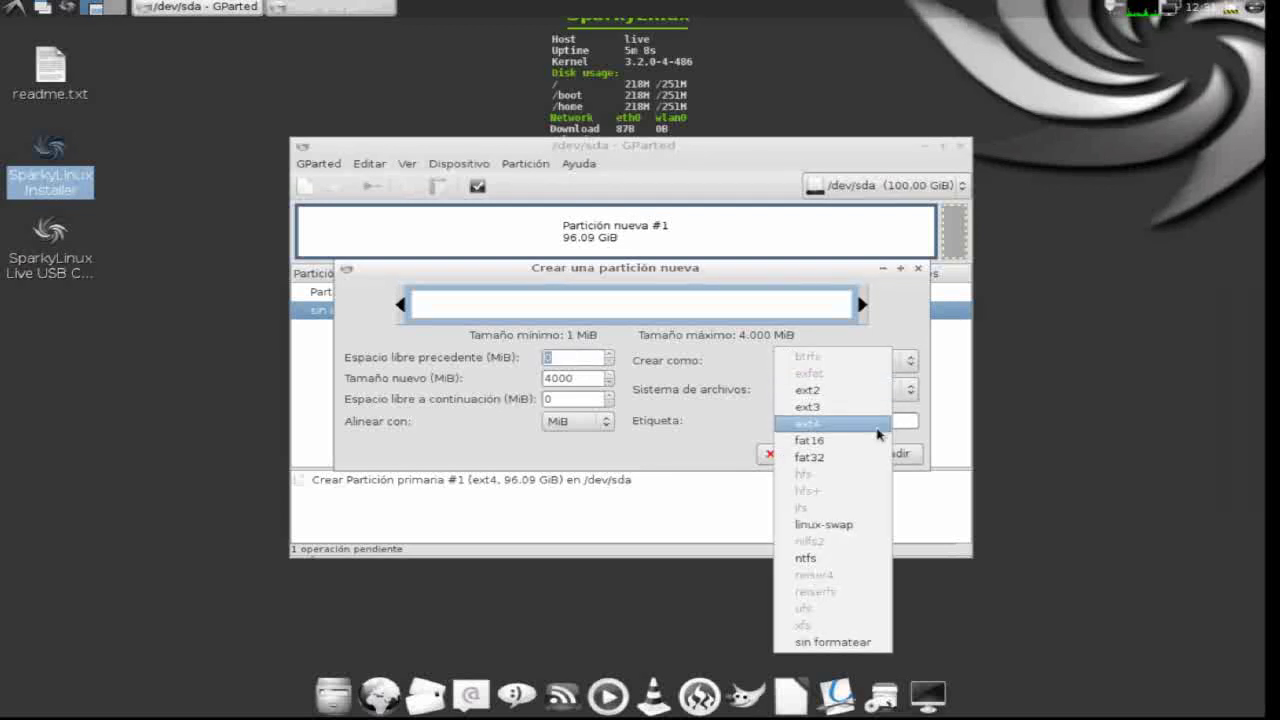
click(790, 524)
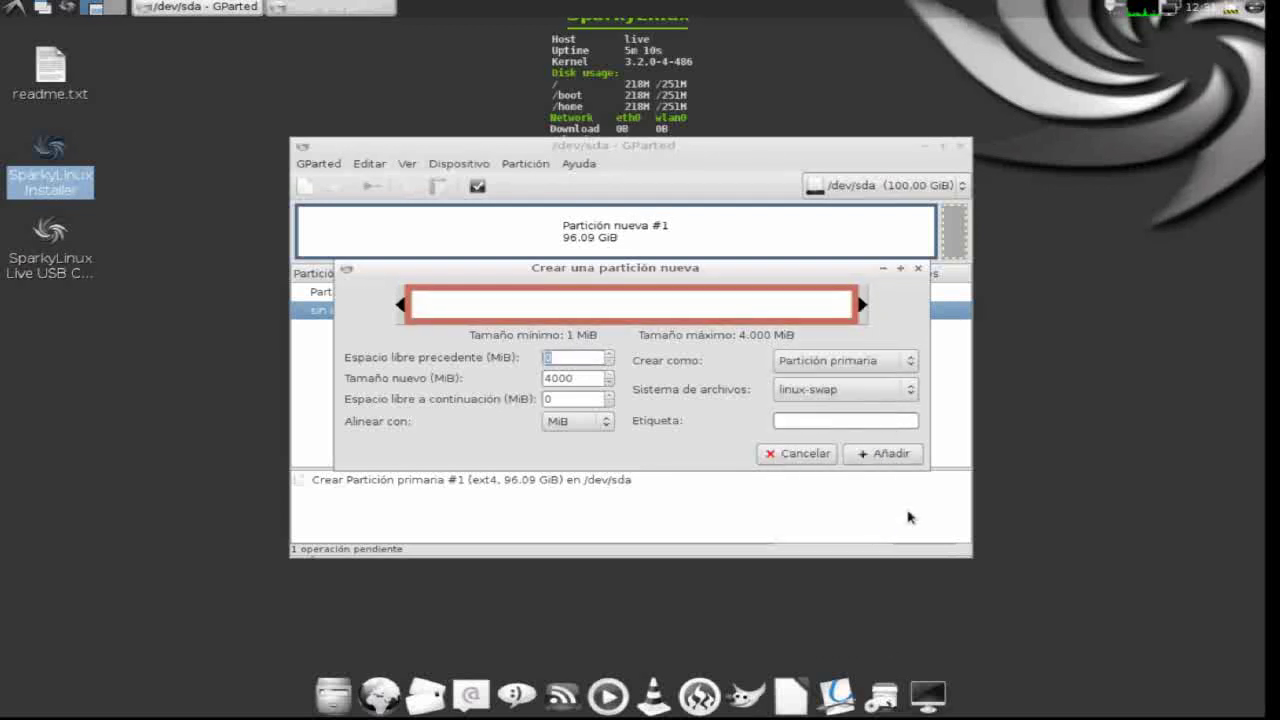
click(893, 455)
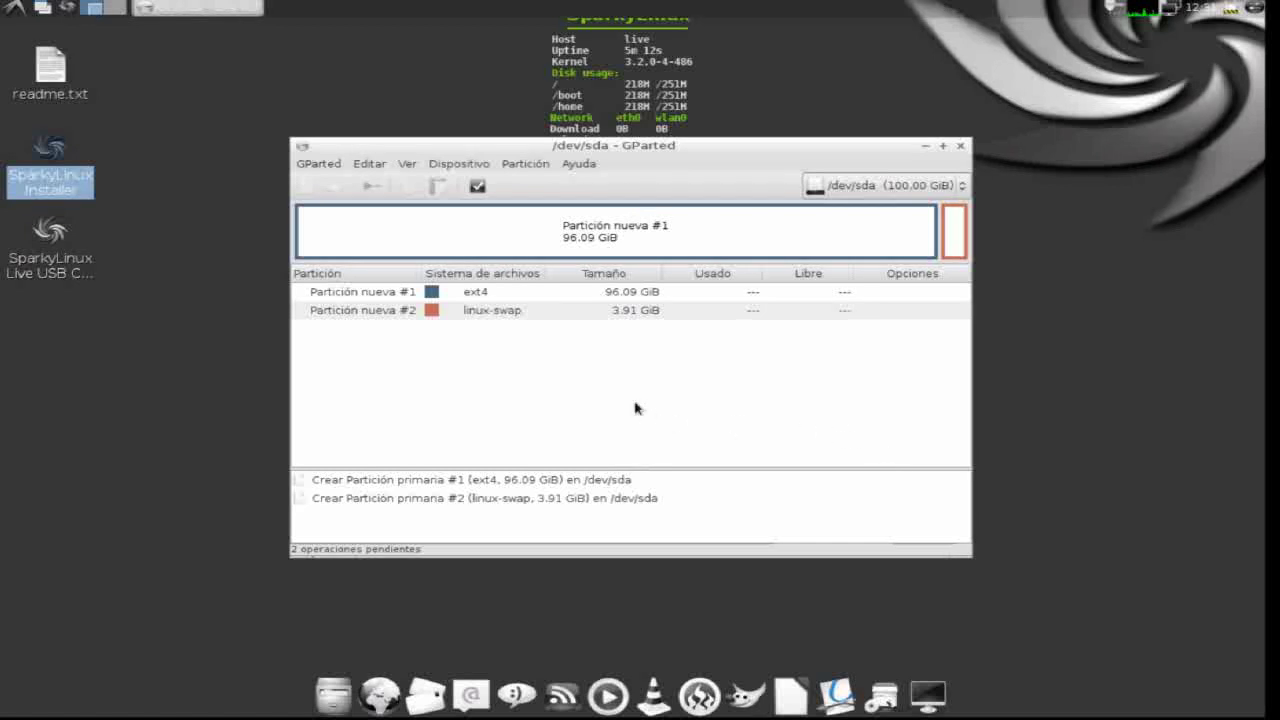
- Apply both pending partition operations to /dev/sda
click(478, 186)
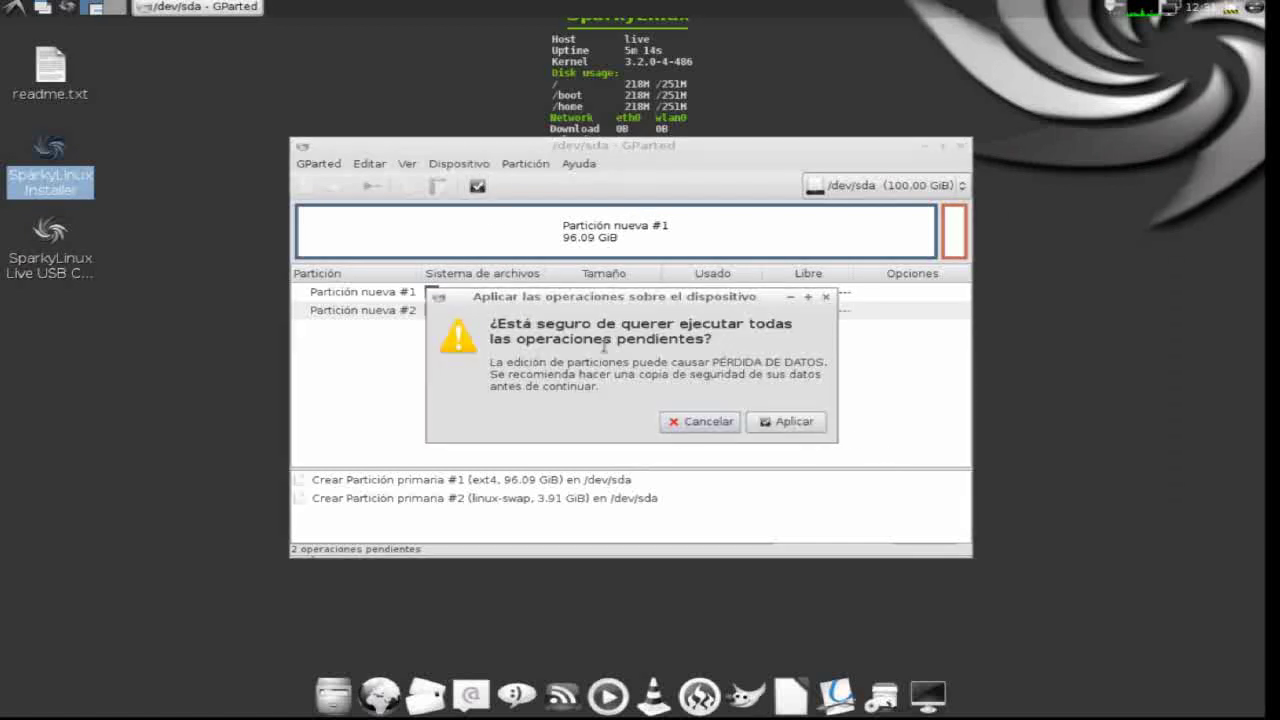
click(779, 421)
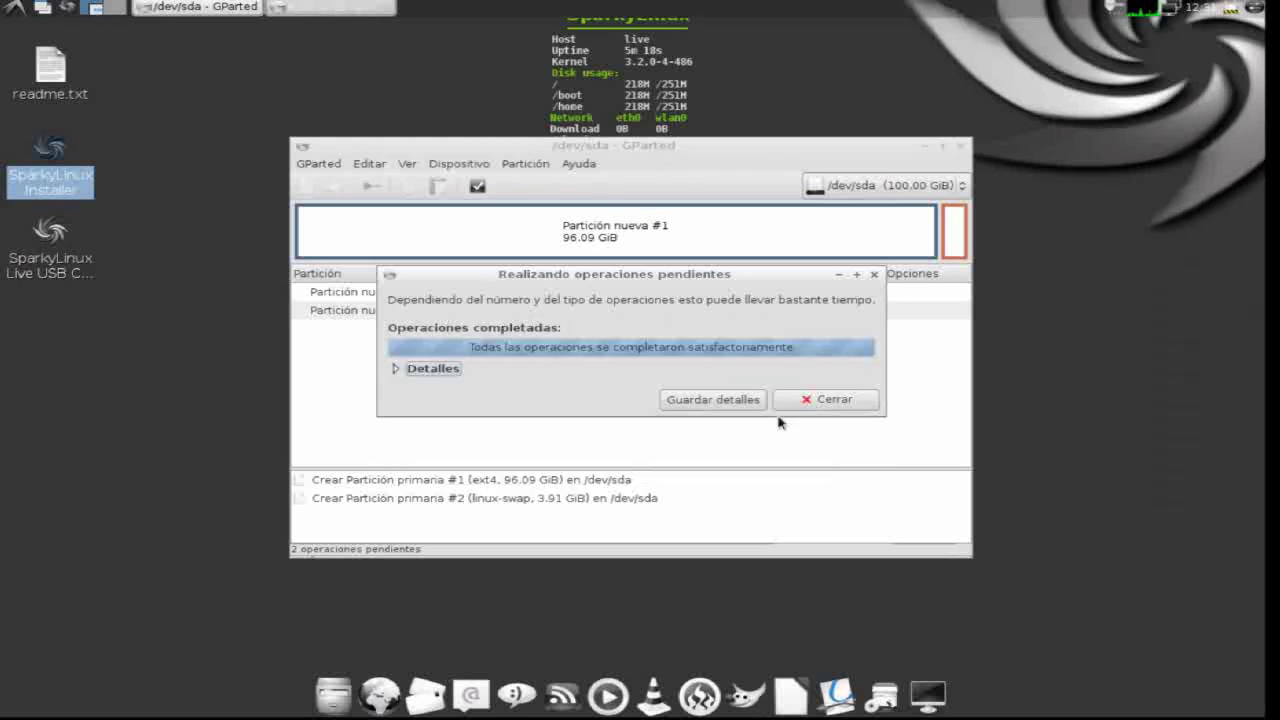
click(818, 399)
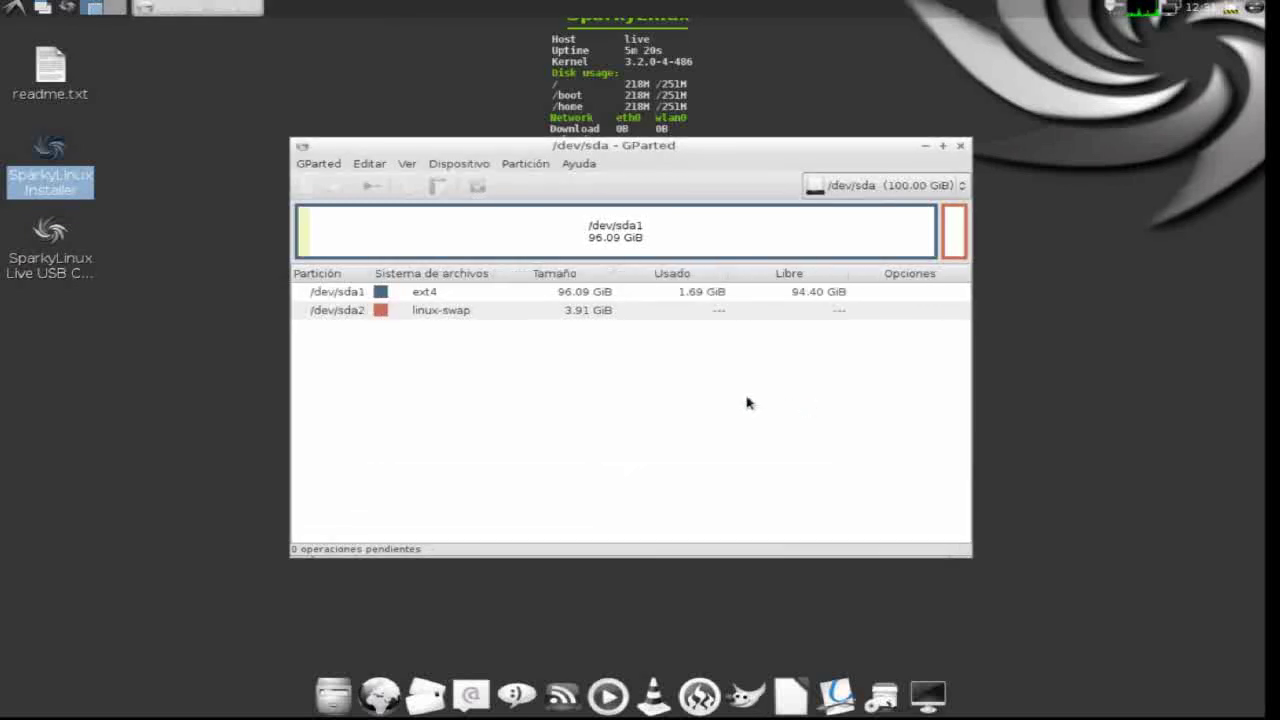
- Give /dev/sda1 the label /
right_click(429, 291)
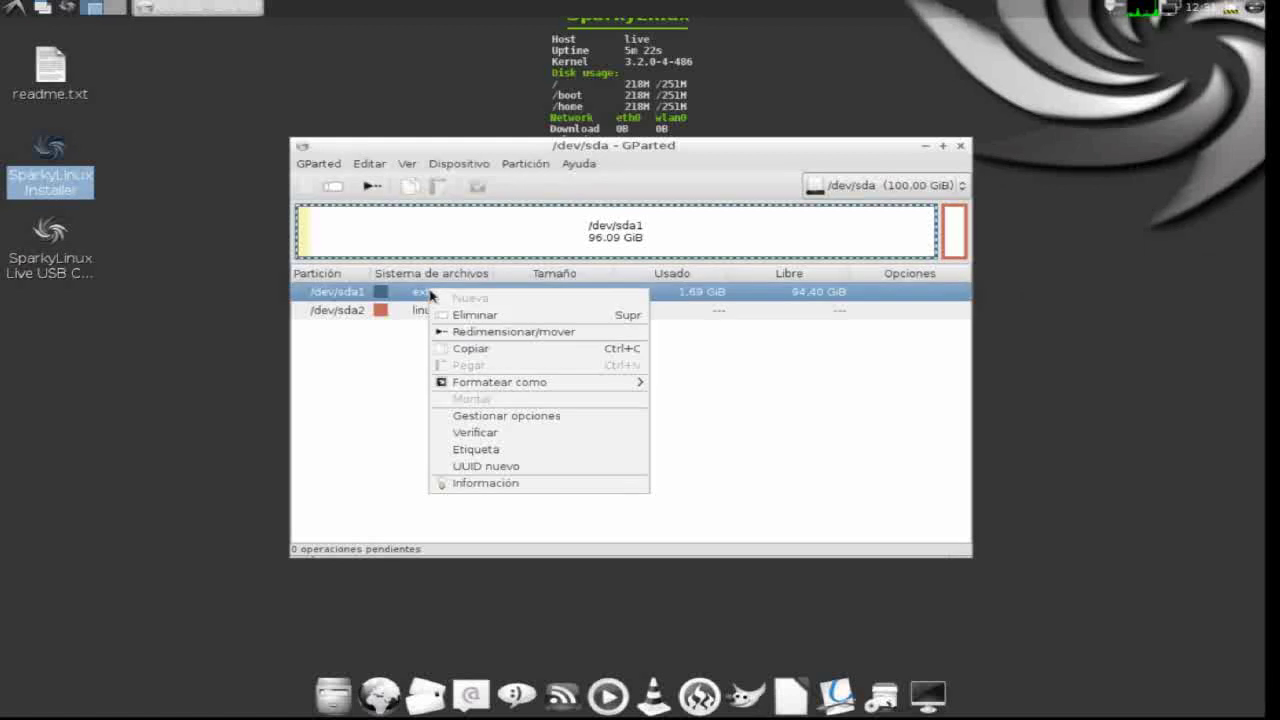
click(483, 450)
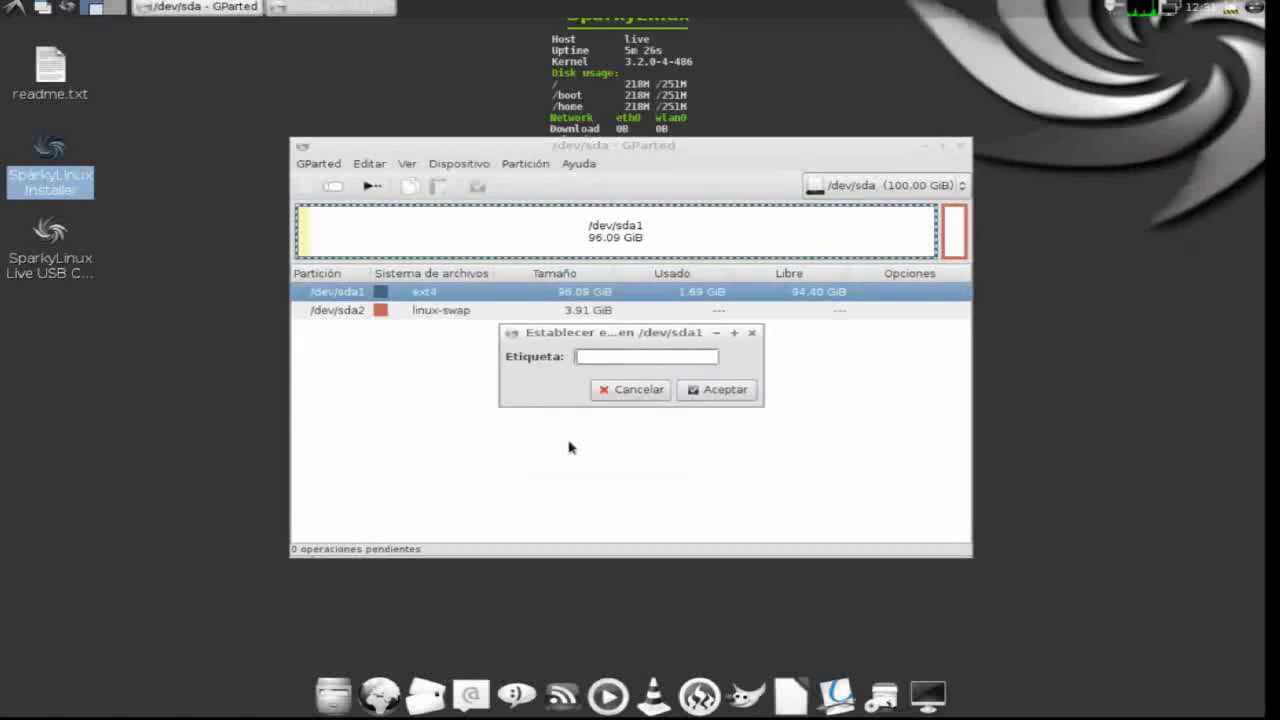
text(&)
click(712, 390)
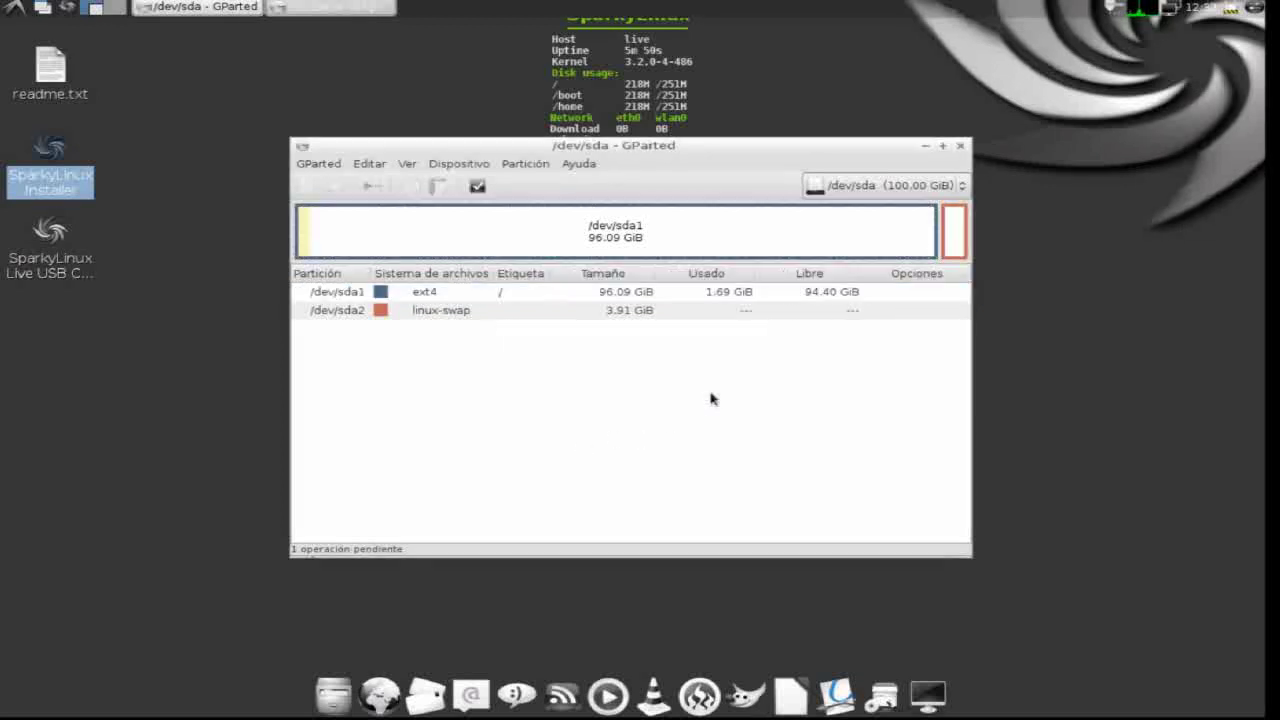
- Apply the pending label change to the disk
click(477, 186)
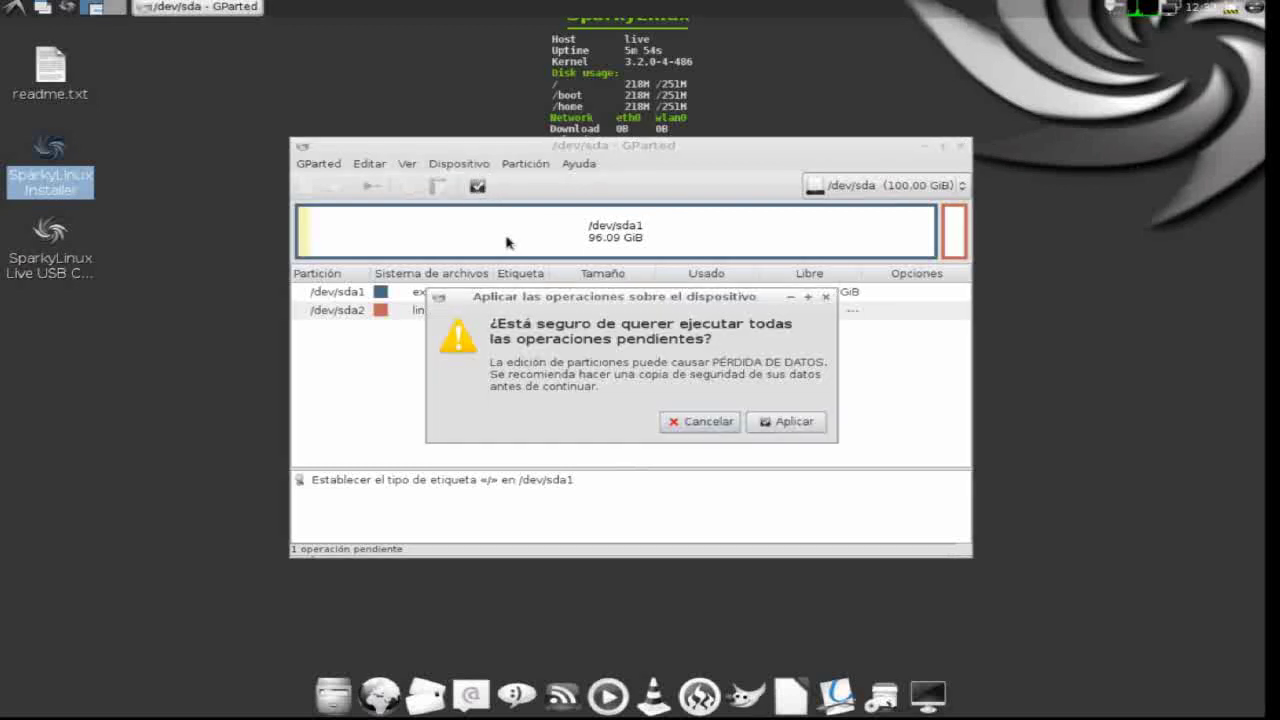
click(780, 425)
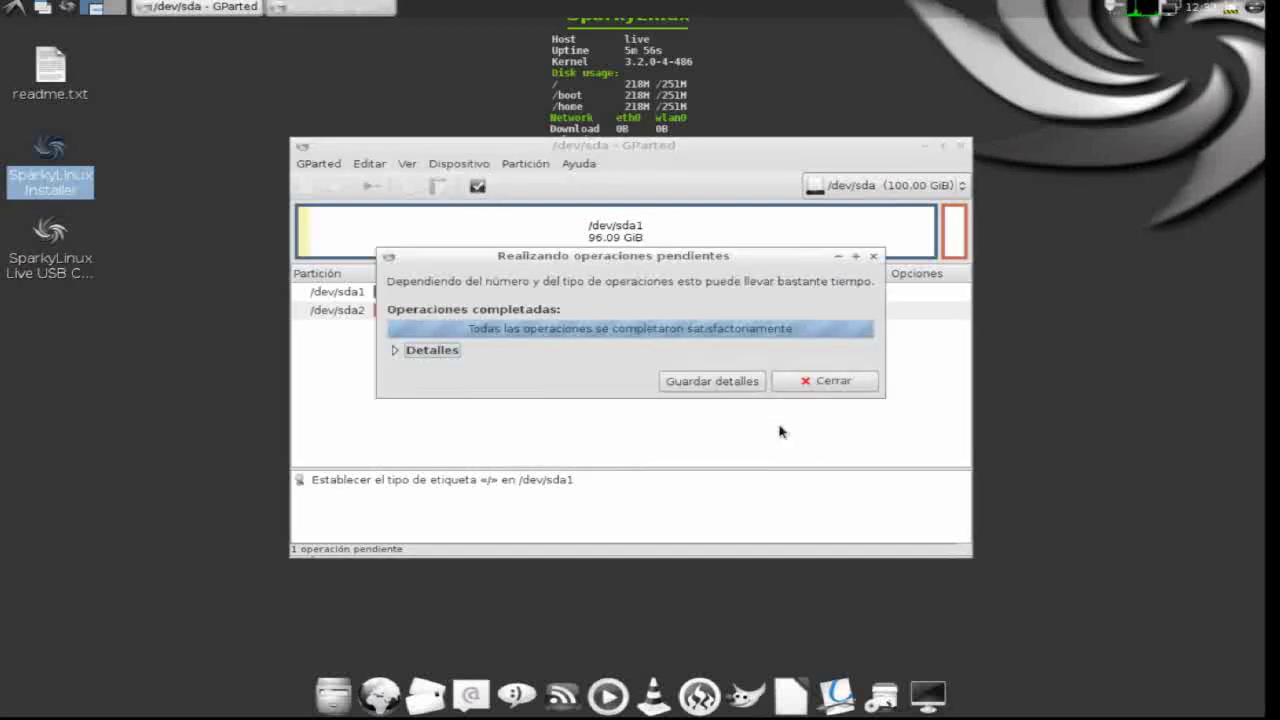
click(829, 385)
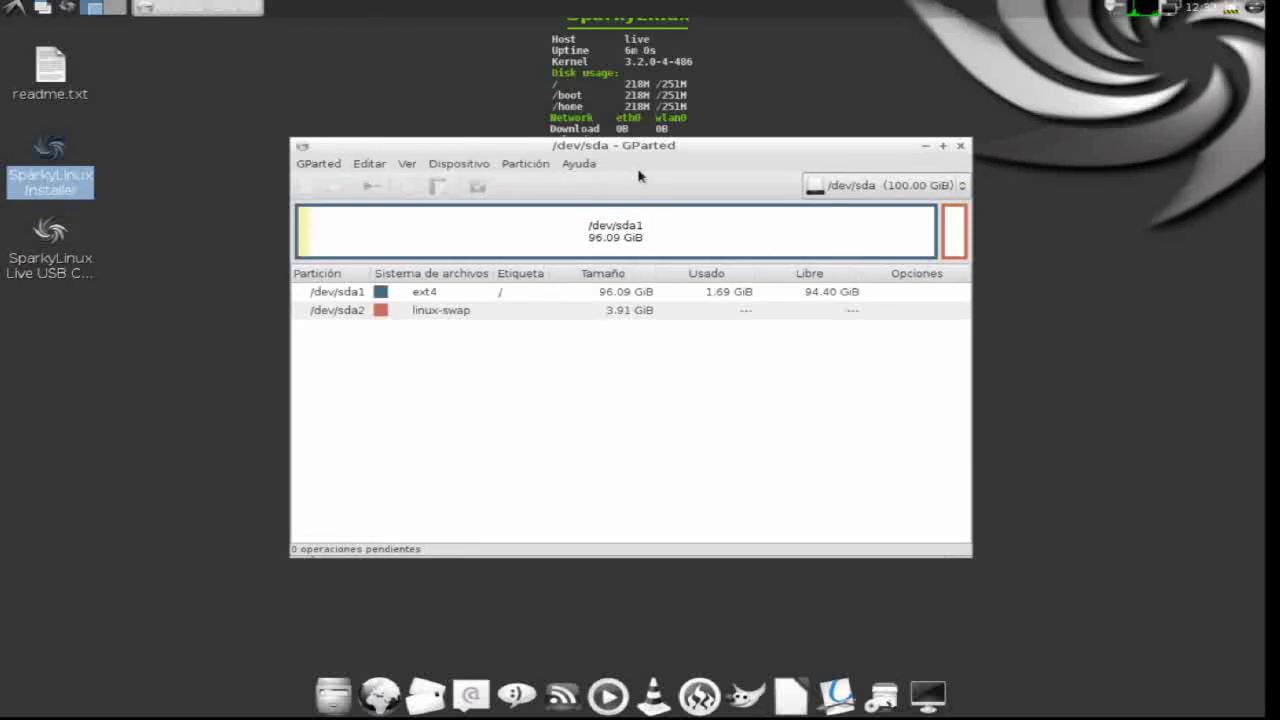
- Close GParted and use sda2 as the swap partition
click(960, 146)
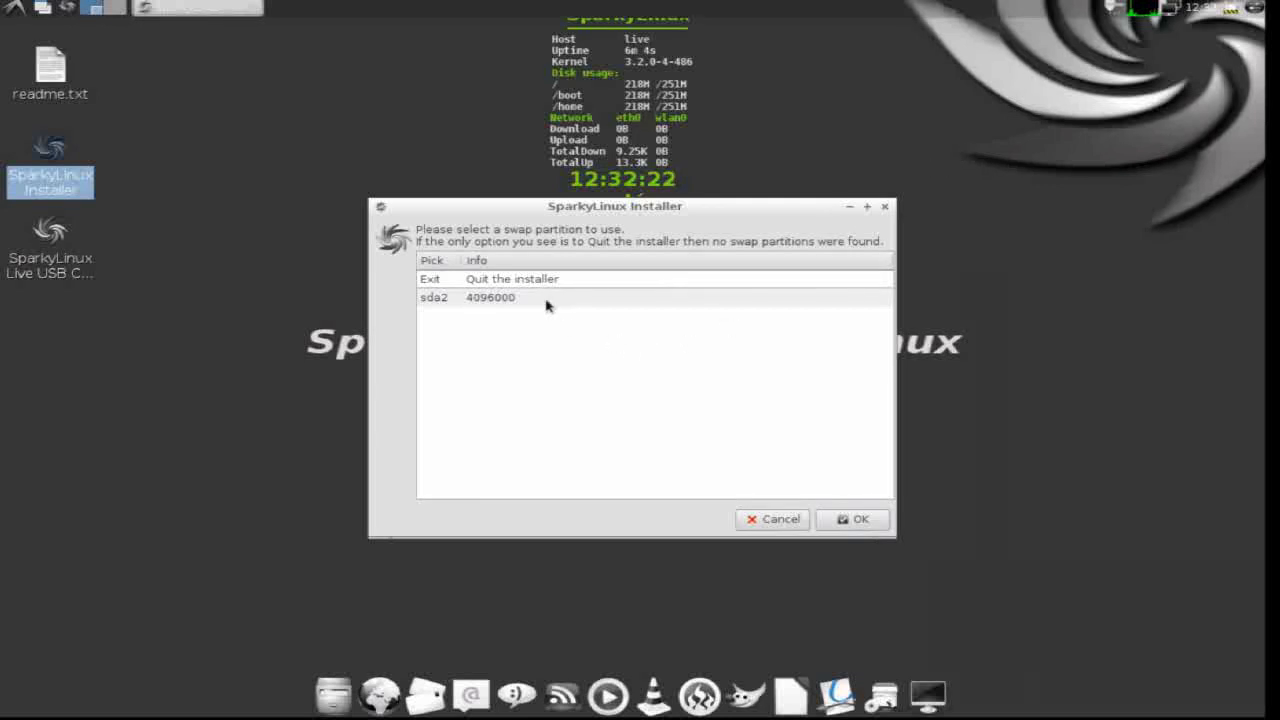
click(555, 303)
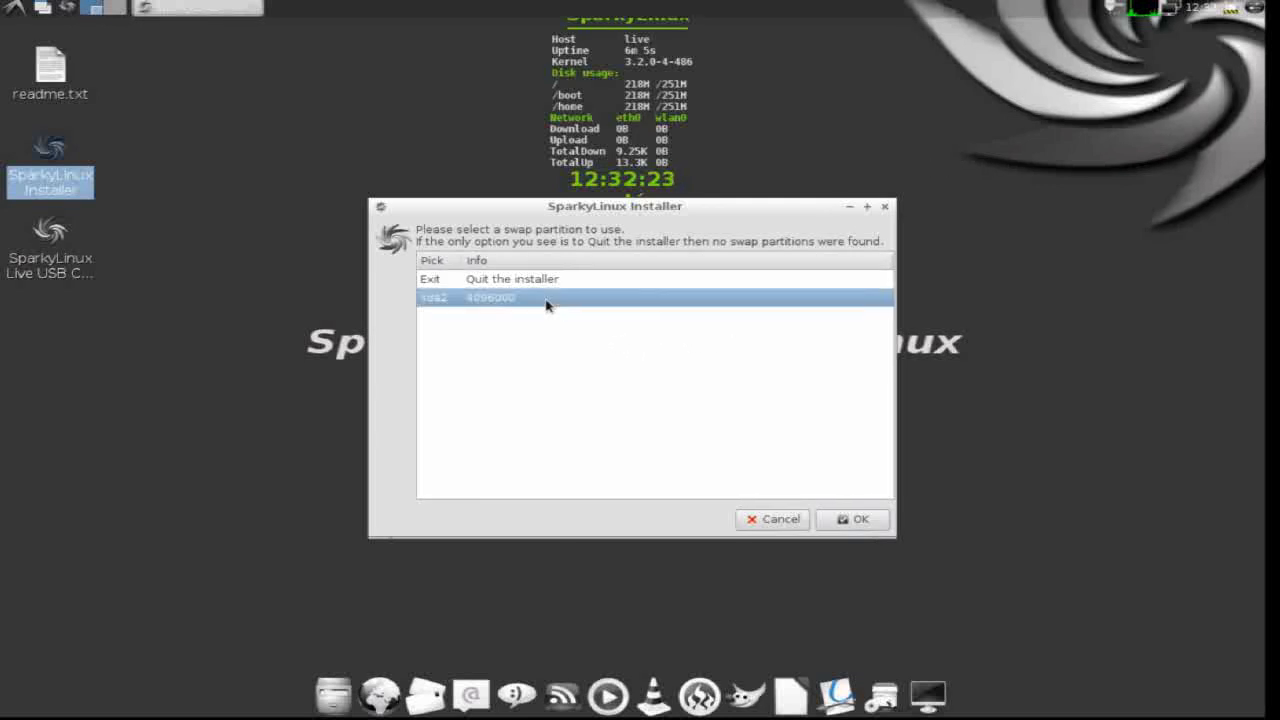
click(855, 519)
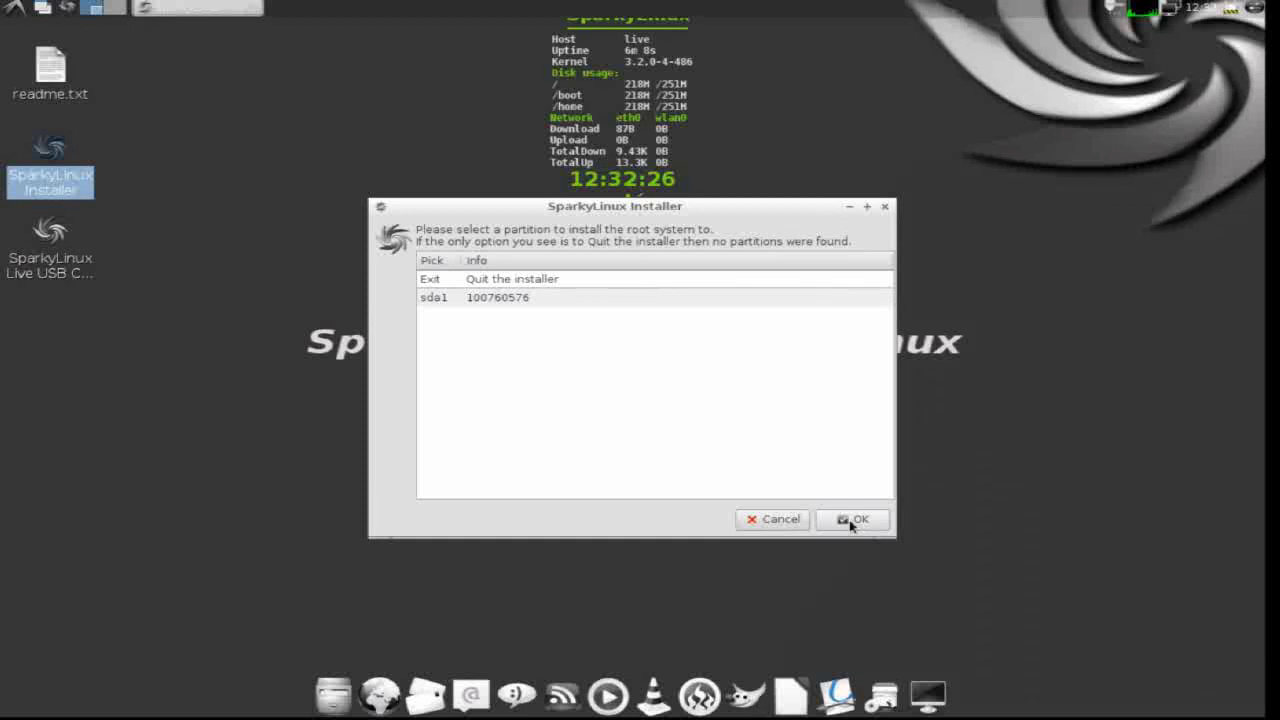
- Use sda1 as the ext4 root partition, keeping /home on it
click(567, 300)
click(845, 519)
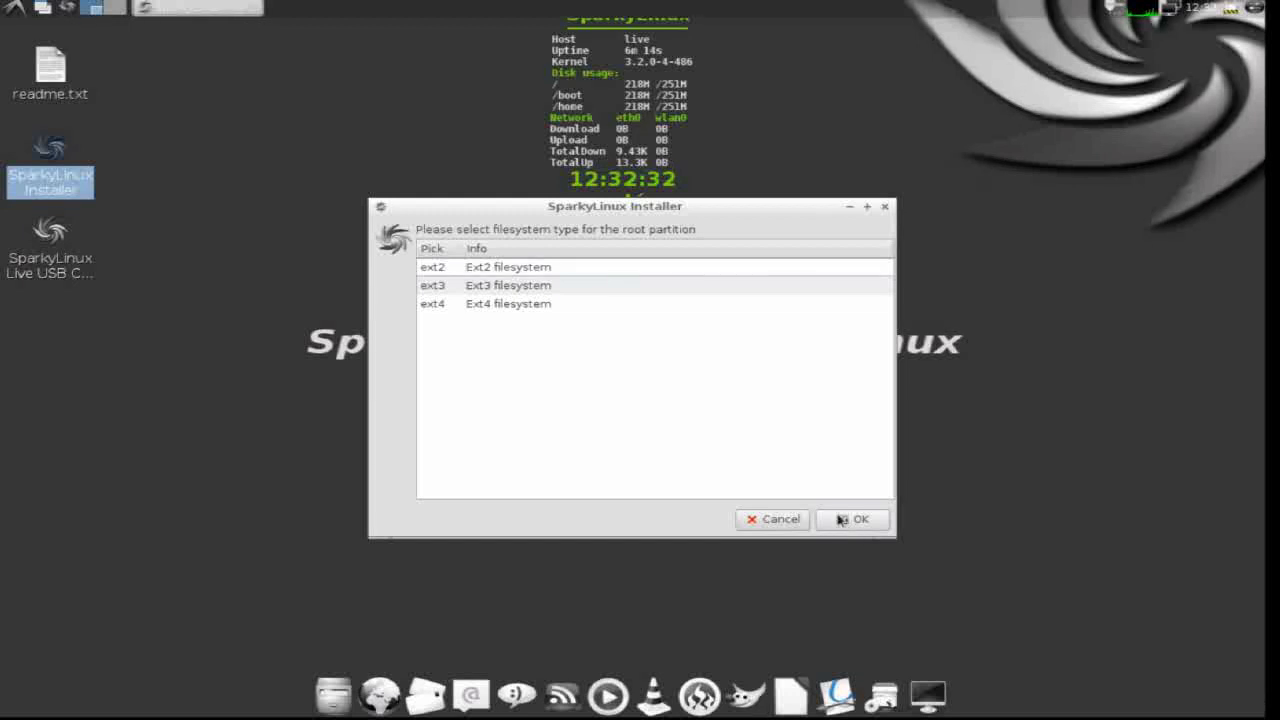
click(562, 304)
click(851, 520)
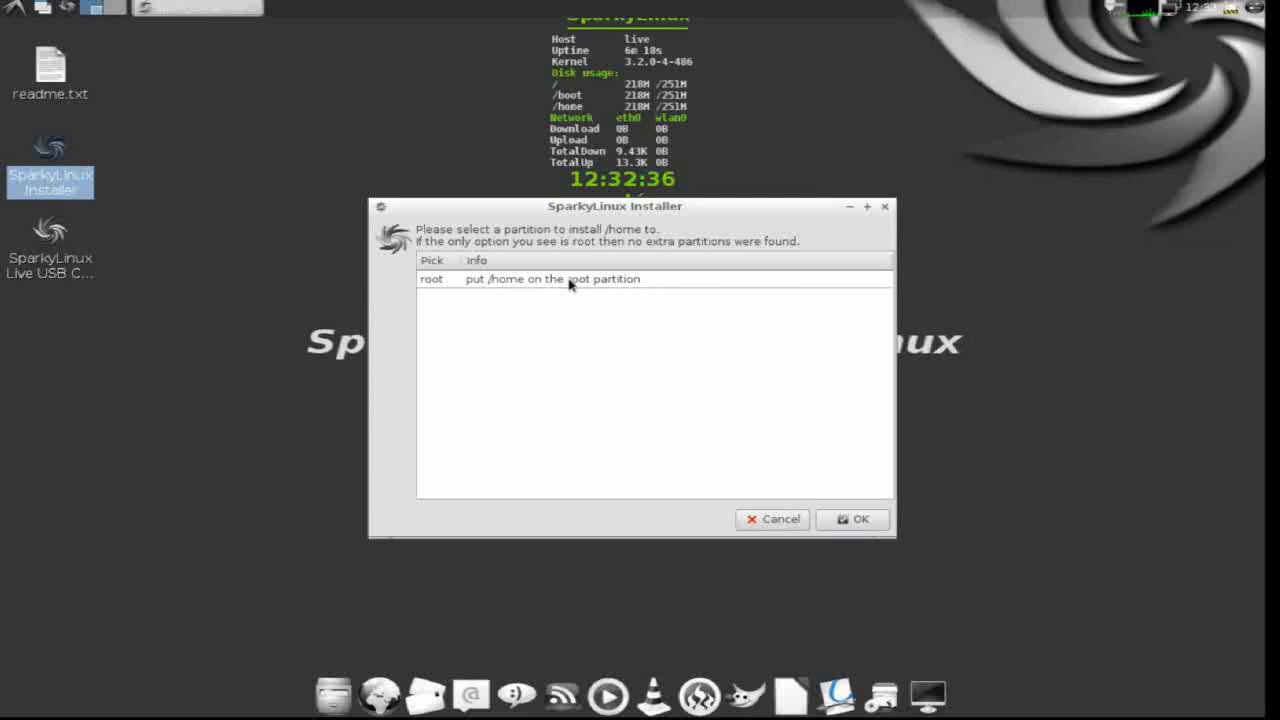
click(569, 282)
click(845, 522)
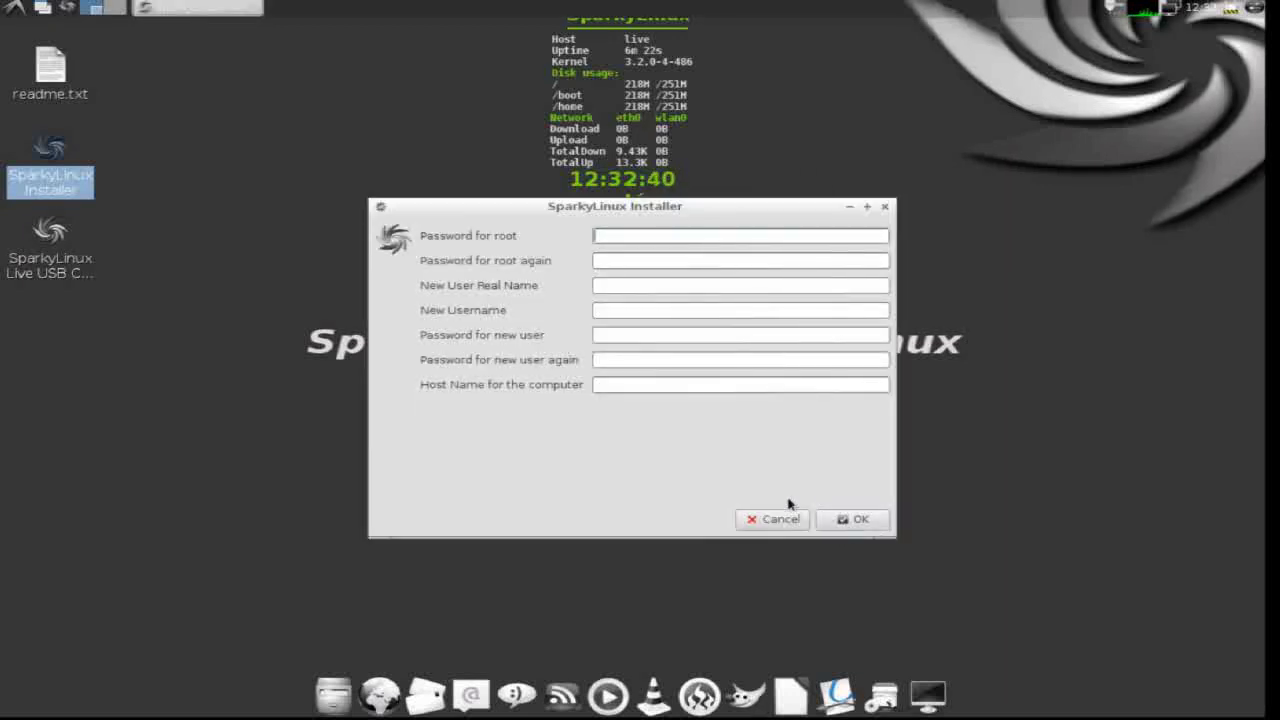
- Enter the root password and repeat it
text(roo)
key(BackSpace)
key(BackSpace)
key(BackSpace)
text(root)
key(Tab)
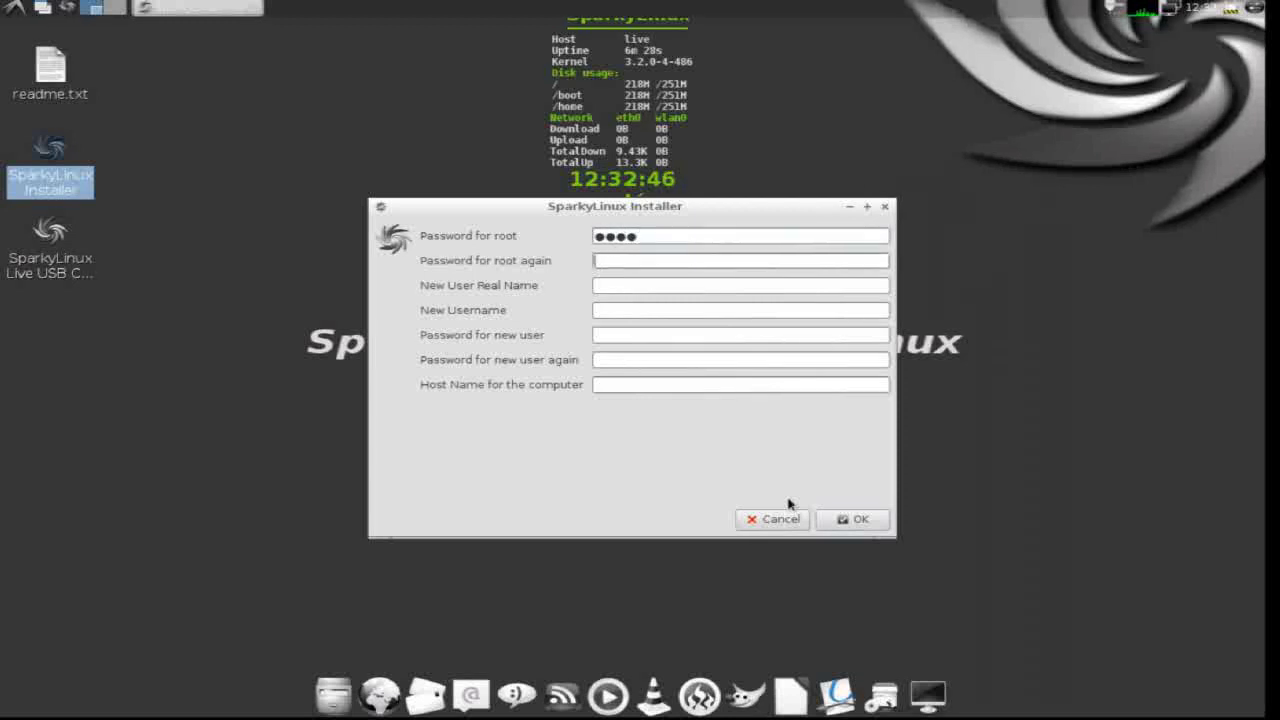
text(roo)
key(Tab)
- Fill in the new user's real name, username and password, plus the host name, and submit
text(yarod)
key(Tab)
text(yarod39)
key(Tab)
text(*********)
key(Tab)
text(*********)
key(Tab)
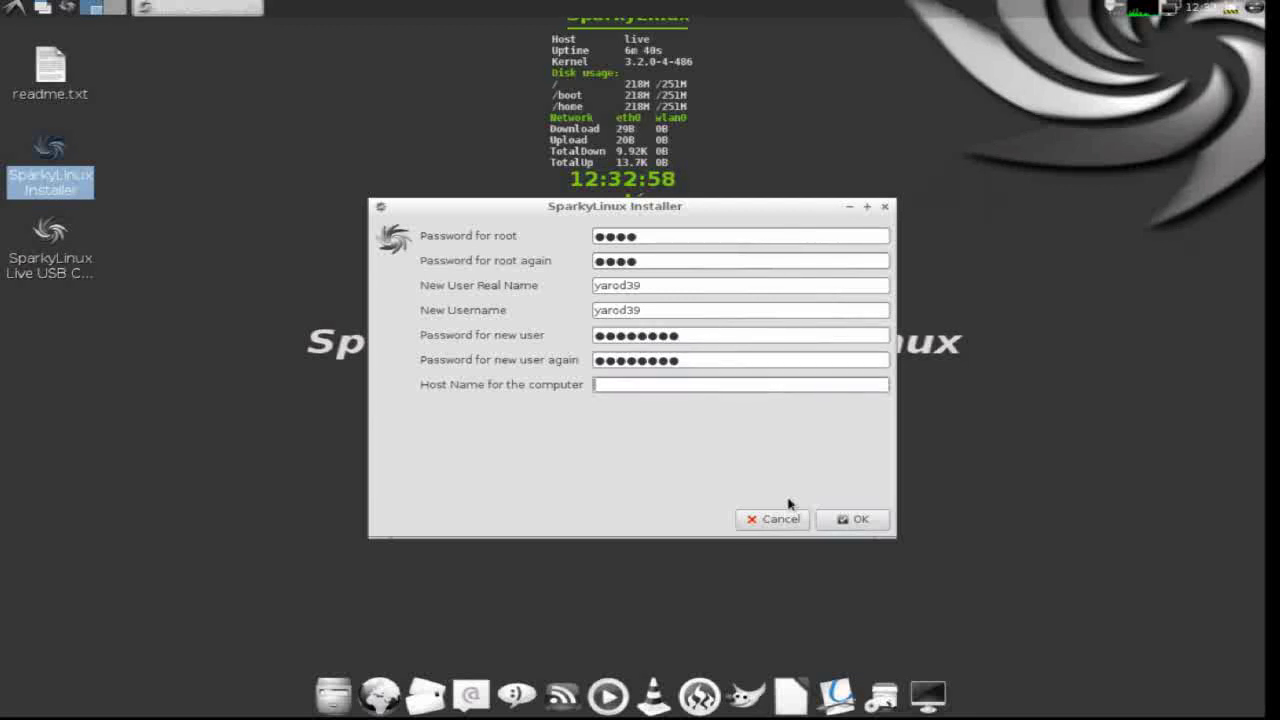
text(localhos)
key(Return)
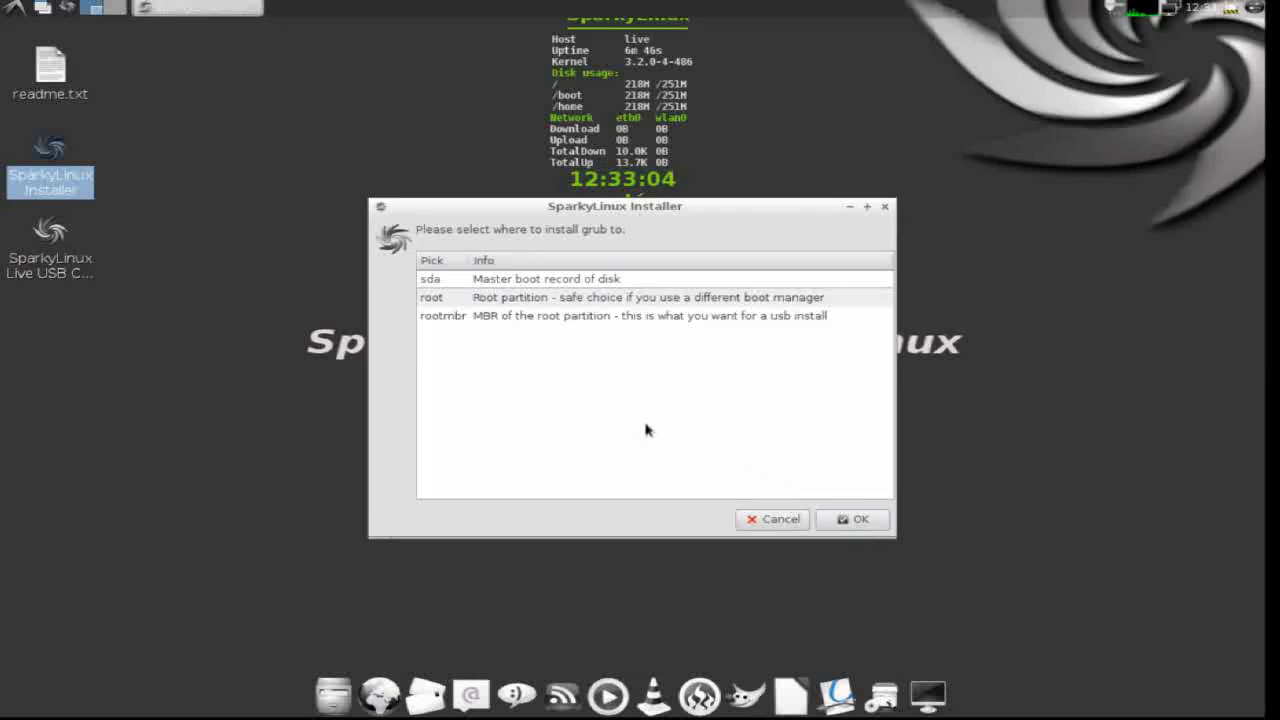
- Install GRUB to sda's master boot record and answer the system clock prompt
click(549, 316)
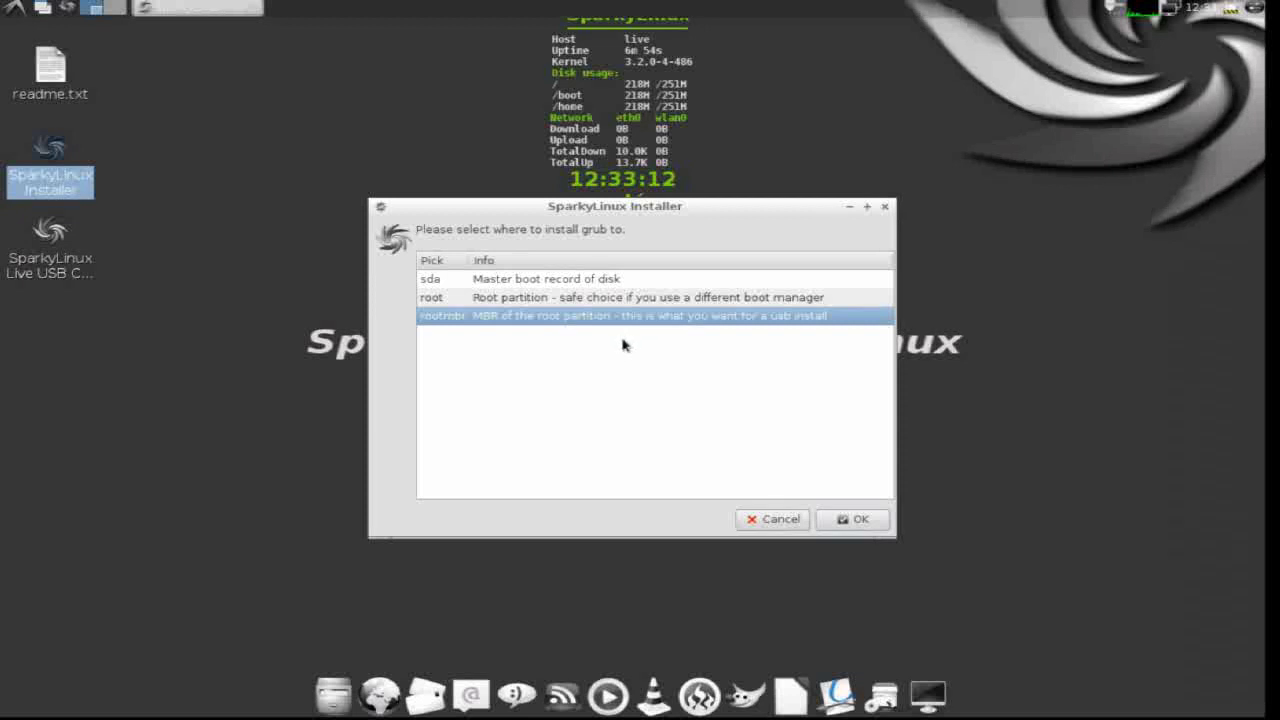
click(573, 283)
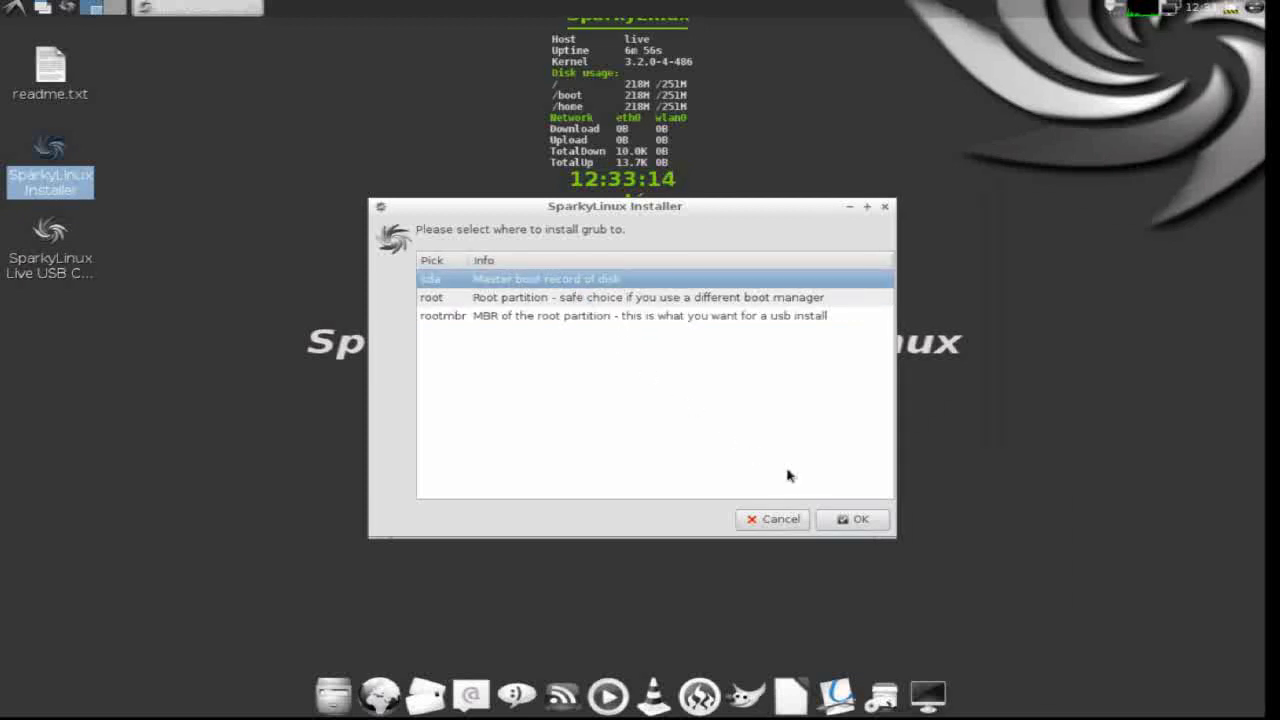
click(855, 521)
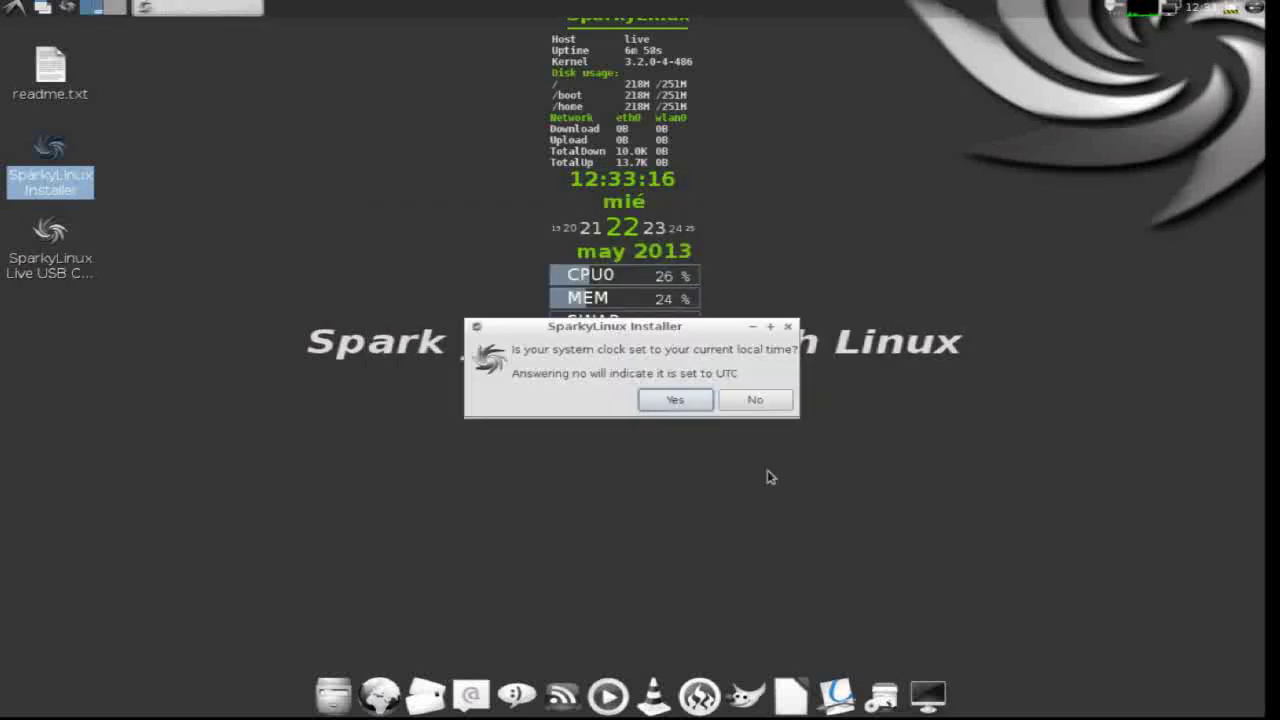
click(685, 401)
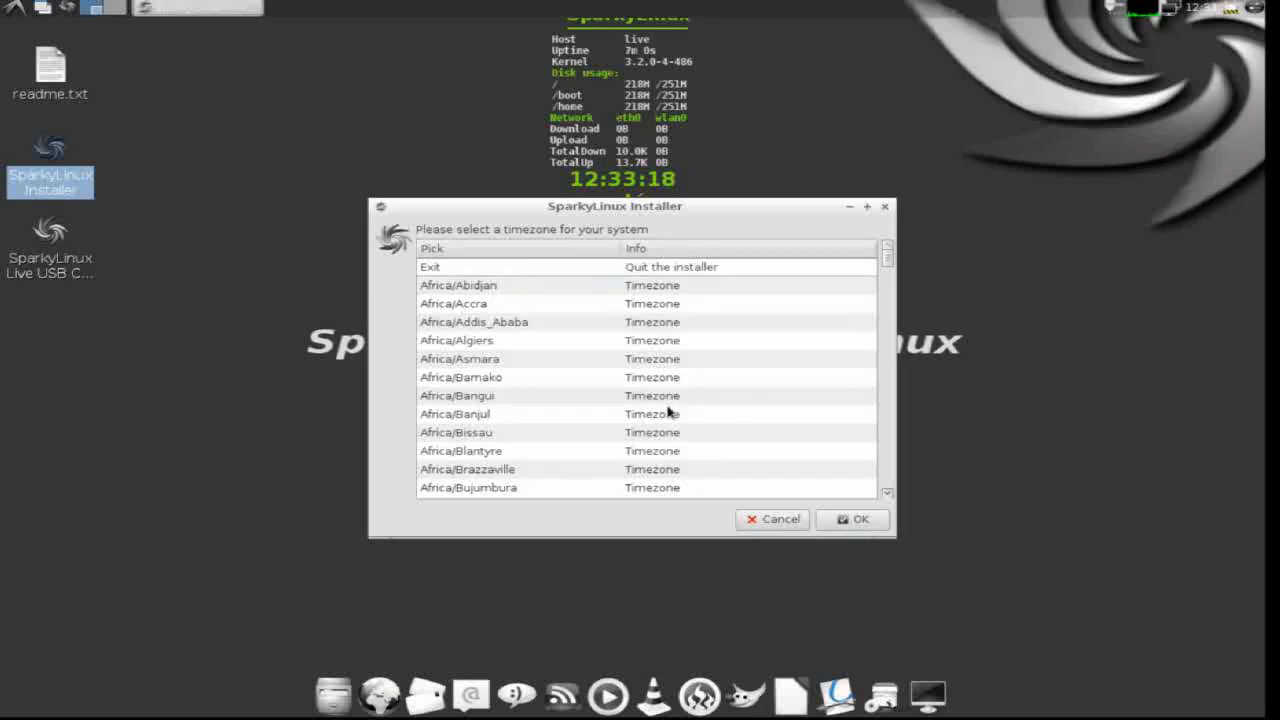
- Scroll down to the Europe zones and select Europe/Madrid
scroll(557, 380, down, 8)
scroll(557, 407, down, 15)
scroll(555, 429, down, 16)
scroll(555, 430, down, 15)
scroll(555, 432, down, 15)
scroll(555, 451, down, 15)
scroll(555, 452, down, 15)
scroll(555, 452, down, 15)
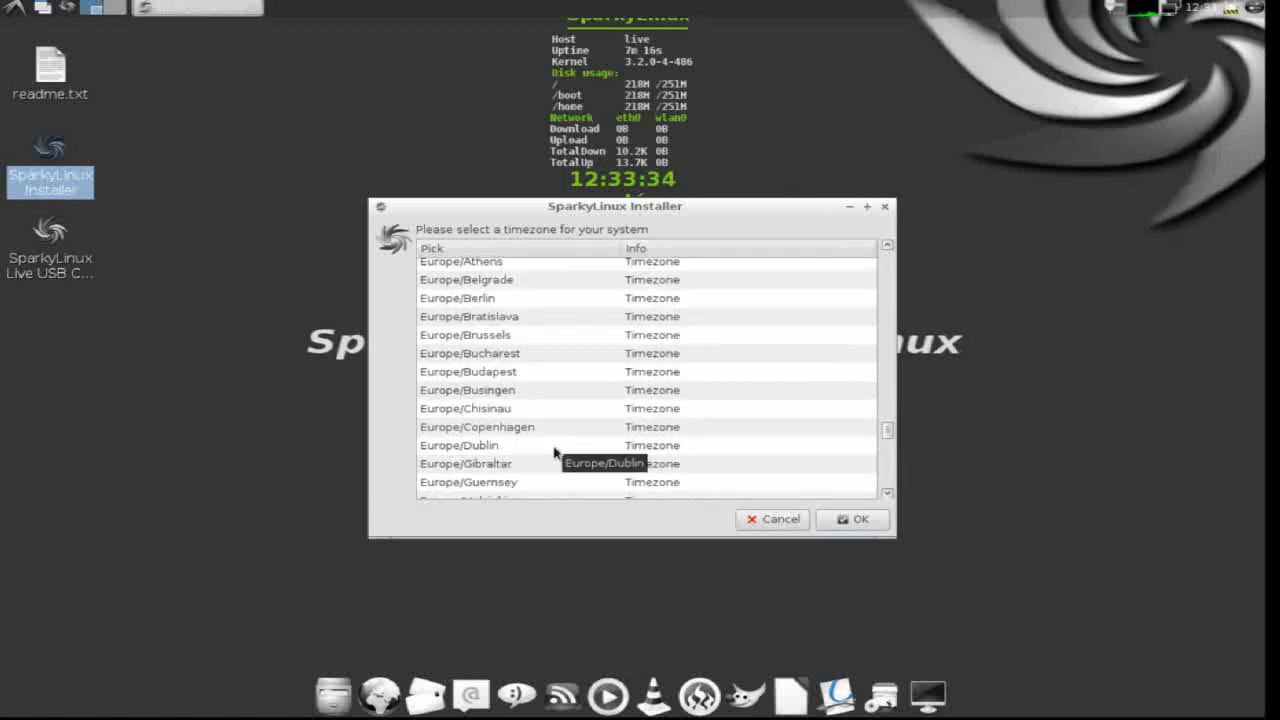
scroll(555, 452, down, 4)
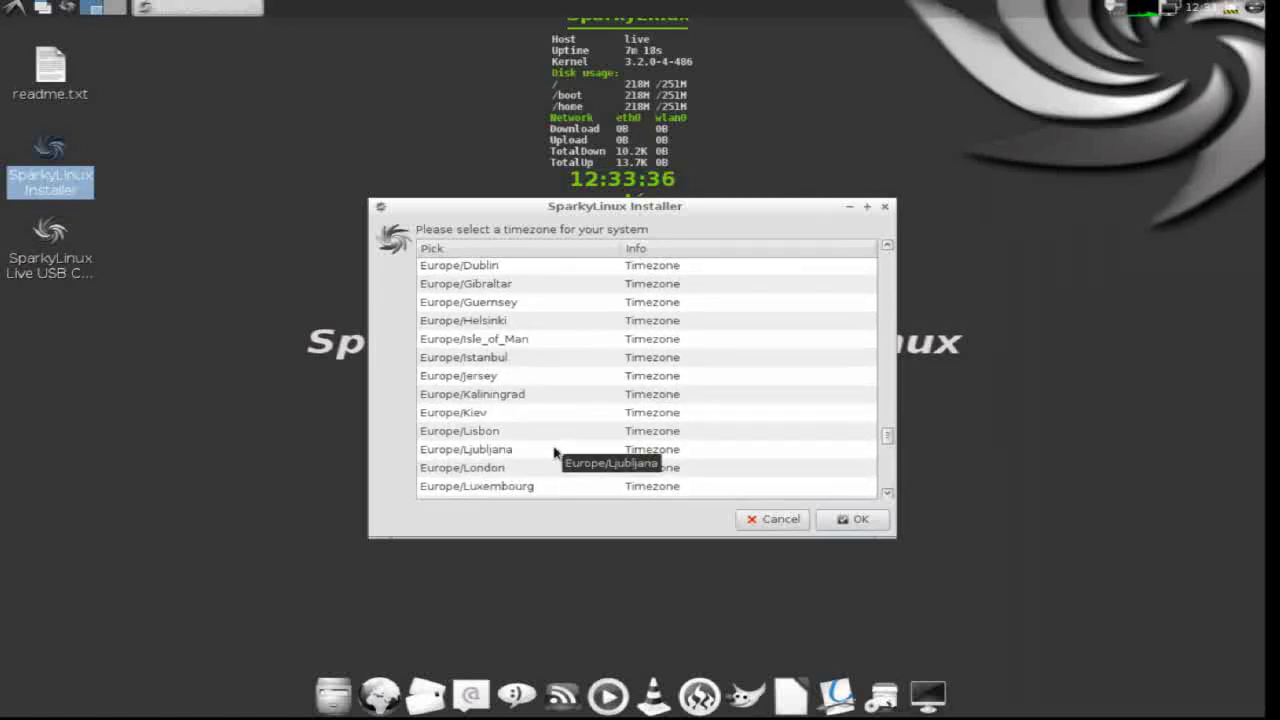
scroll(555, 452, down, 2)
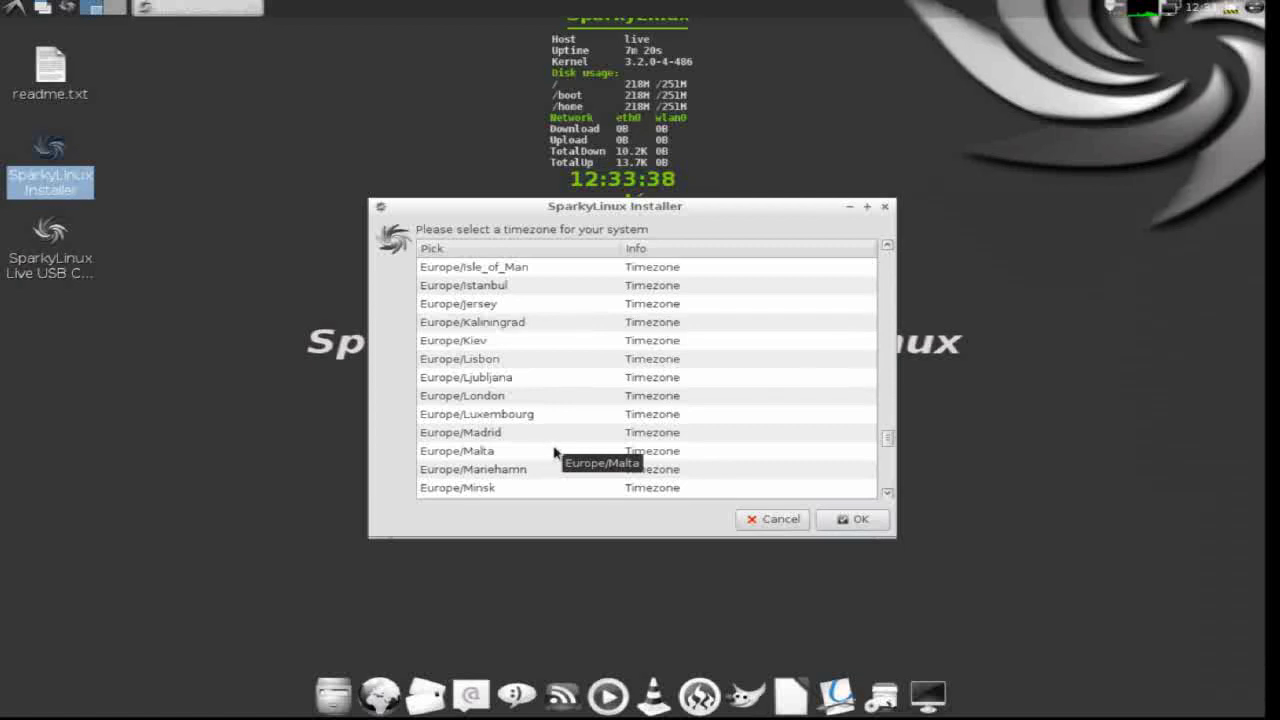
click(556, 435)
- Continue past the timezone step and confirm the 'Please verify' summary to install onto sda1
click(845, 521)
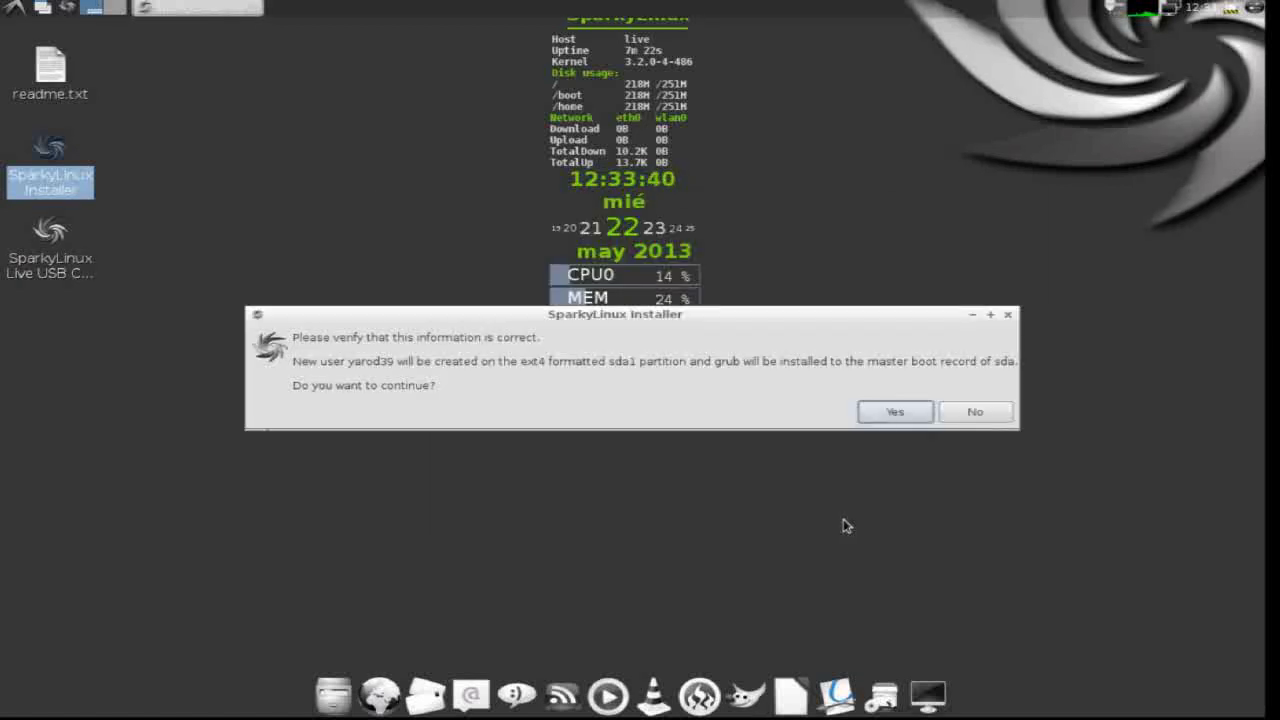
click(892, 418)
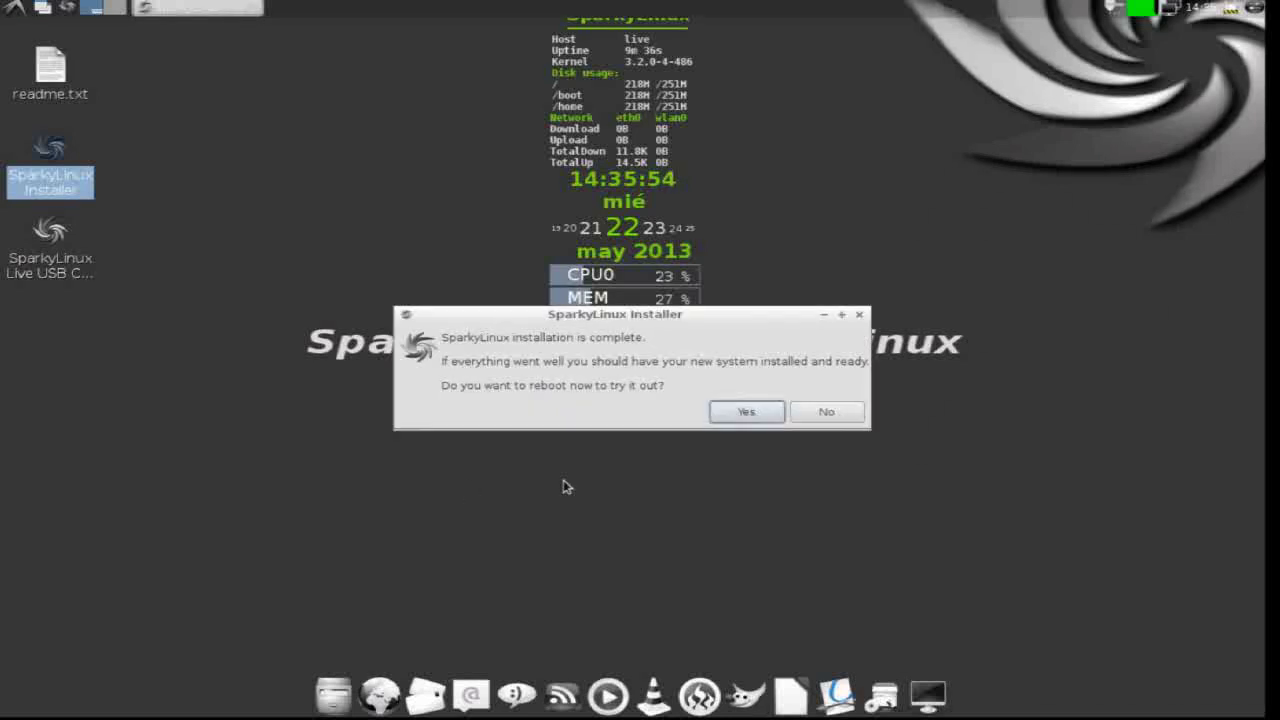
- Reboot, continue past the remove-disc prompt, and boot the default Debian GRUB entry
click(747, 413)
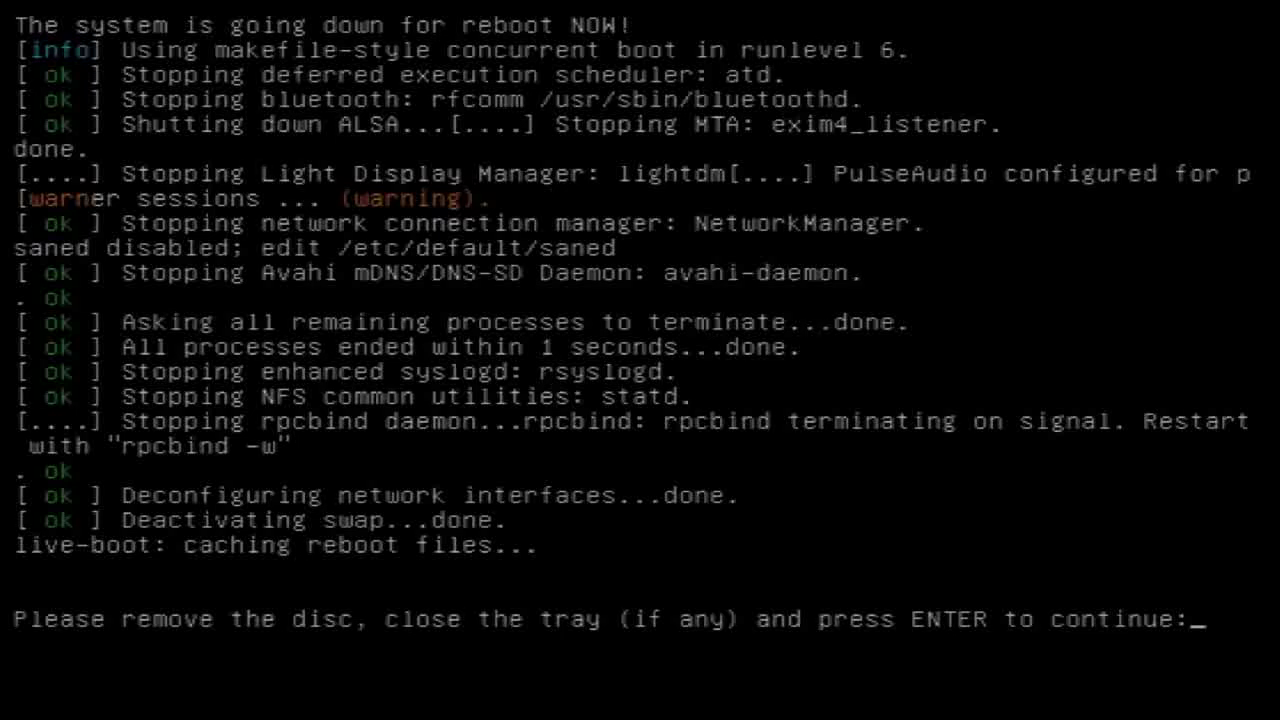
key(Return)
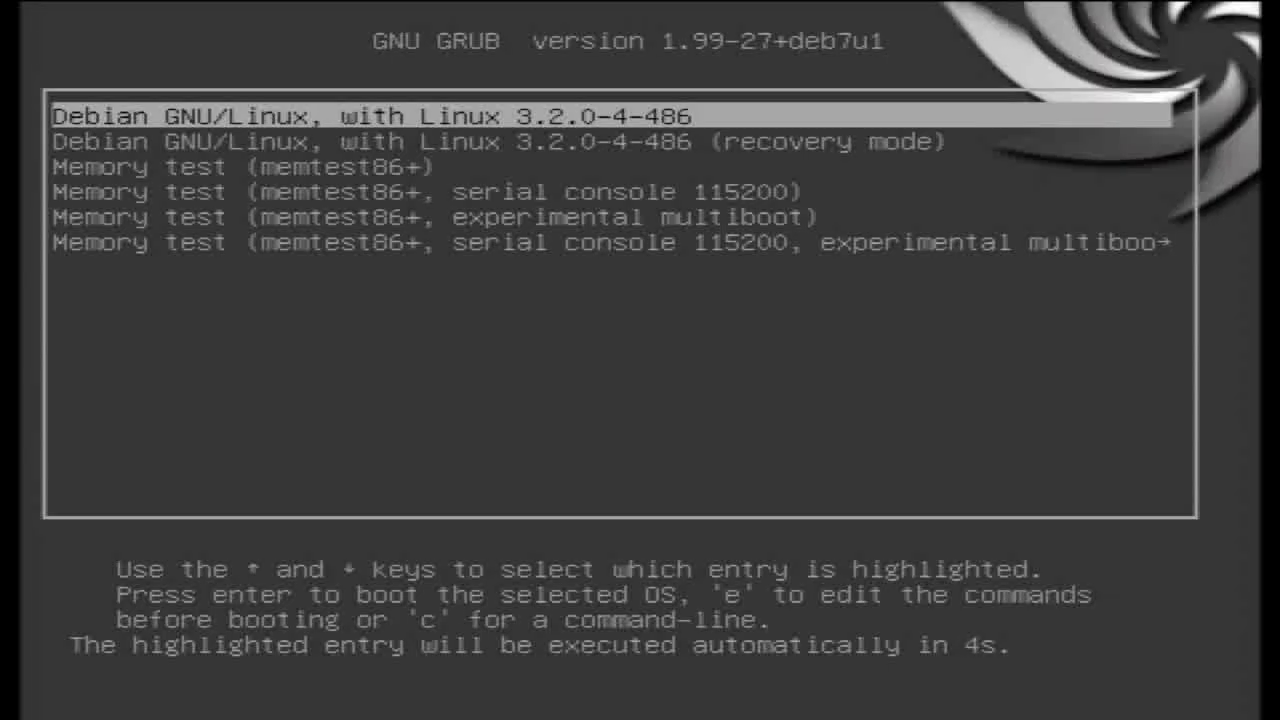
key(Return)
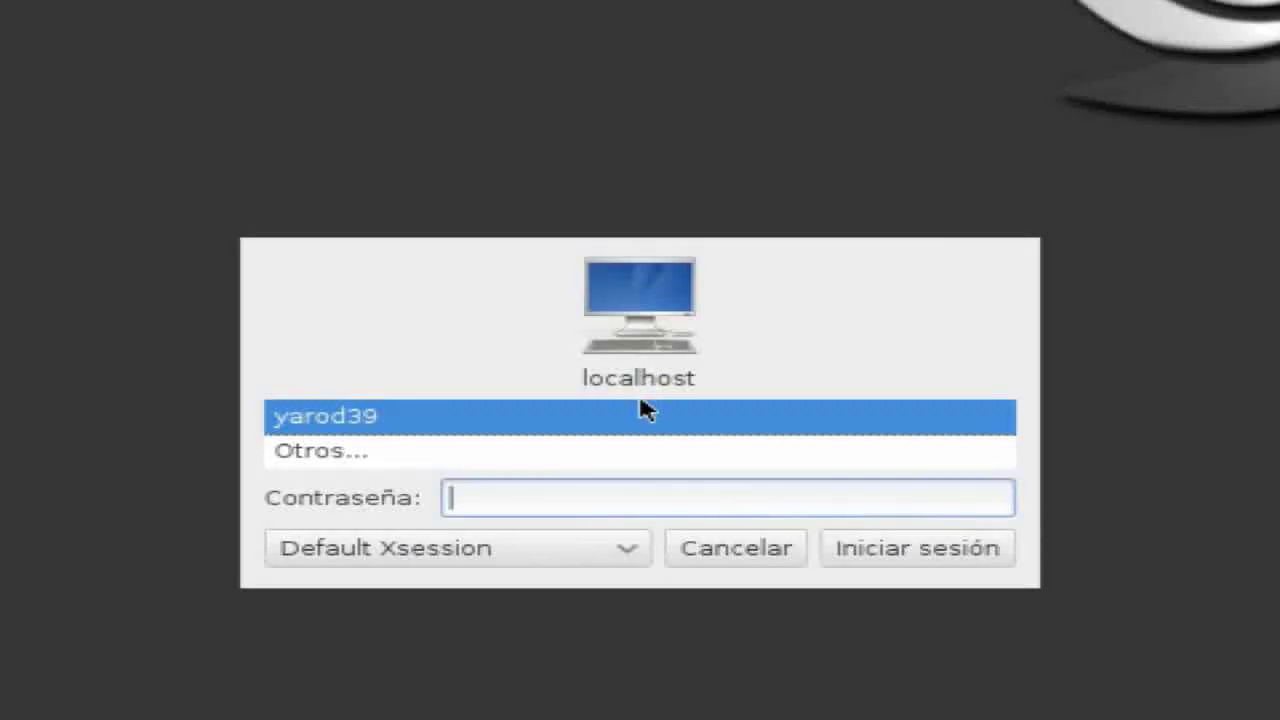
- Enter the account password, choose the Enlightenment session, and log in
text(*********)
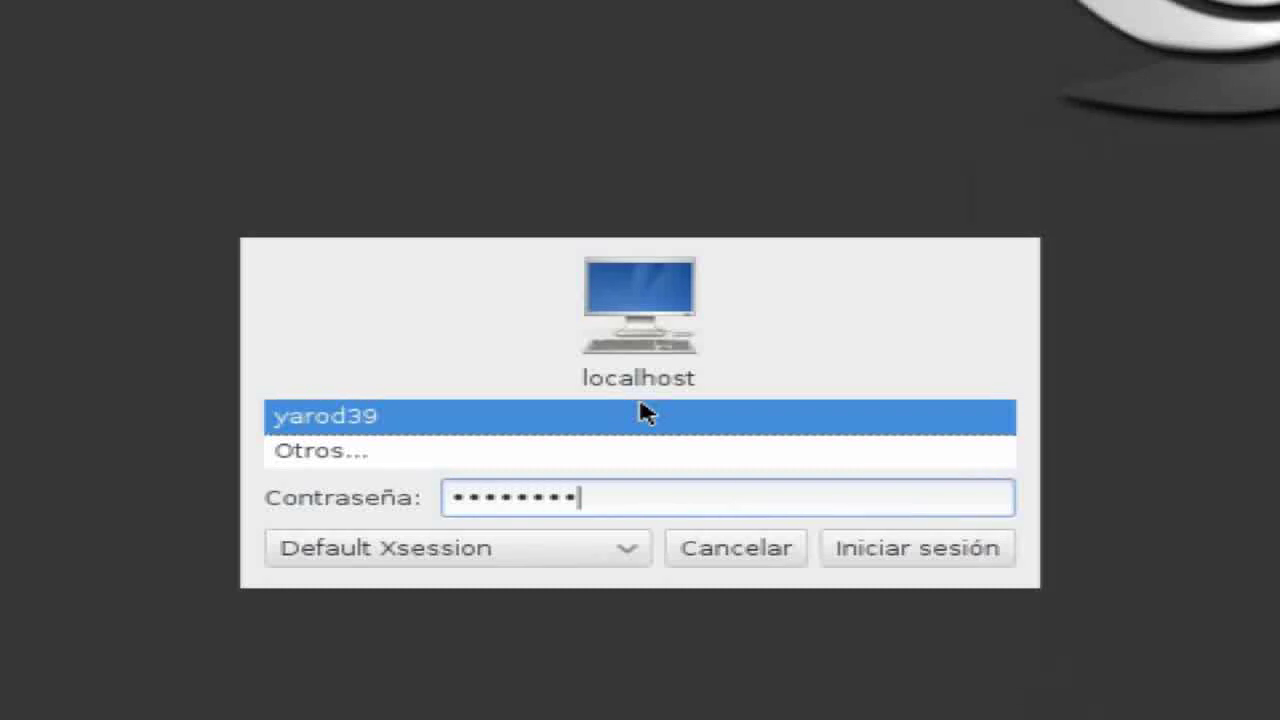
click(630, 552)
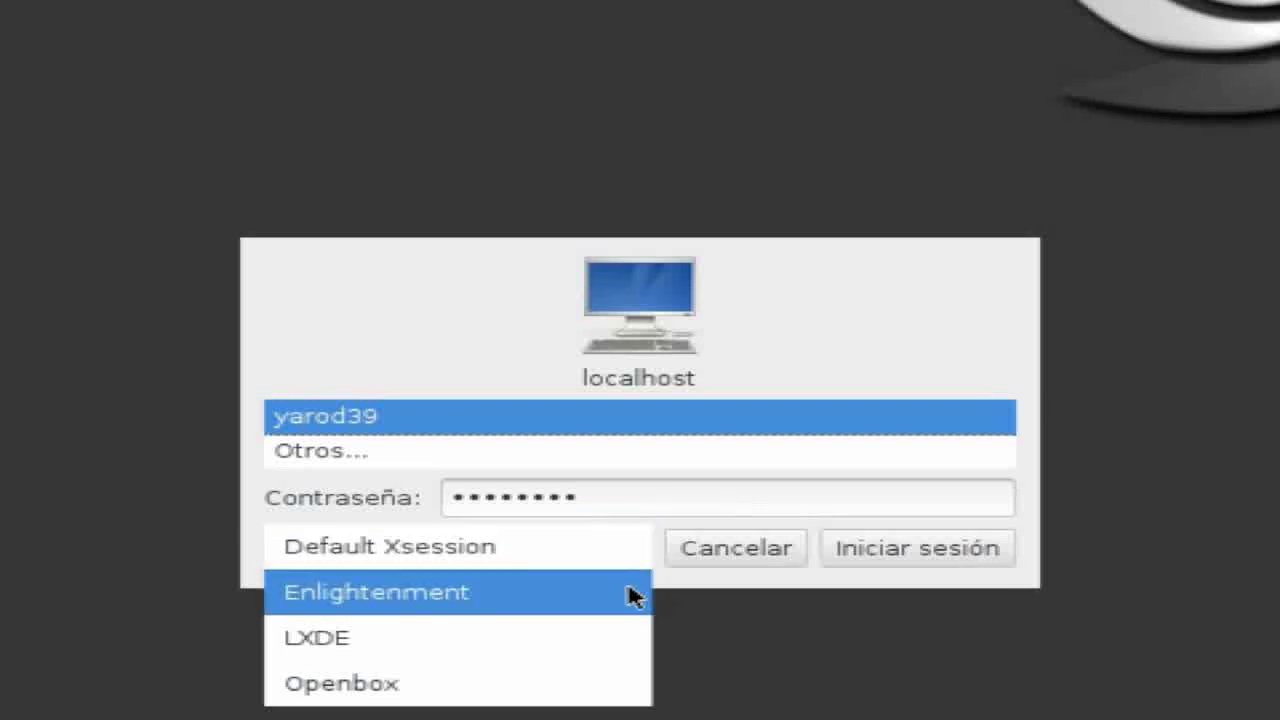
click(630, 590)
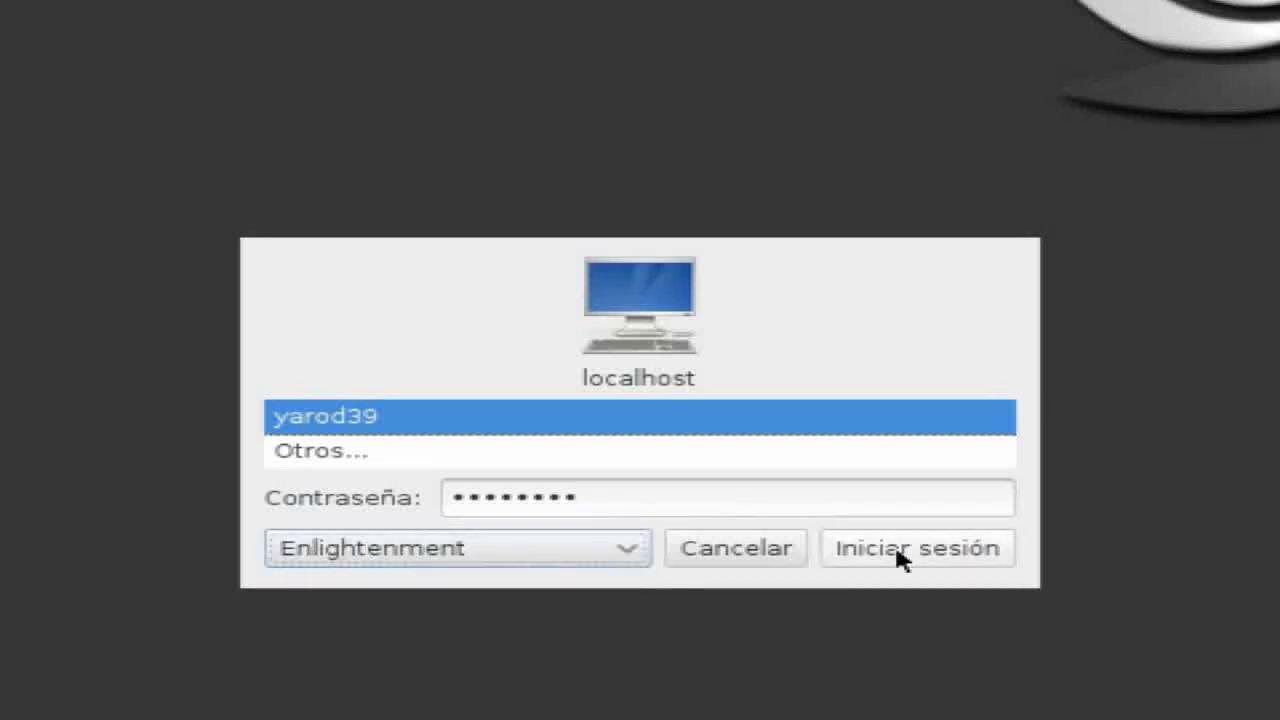
click(900, 558)
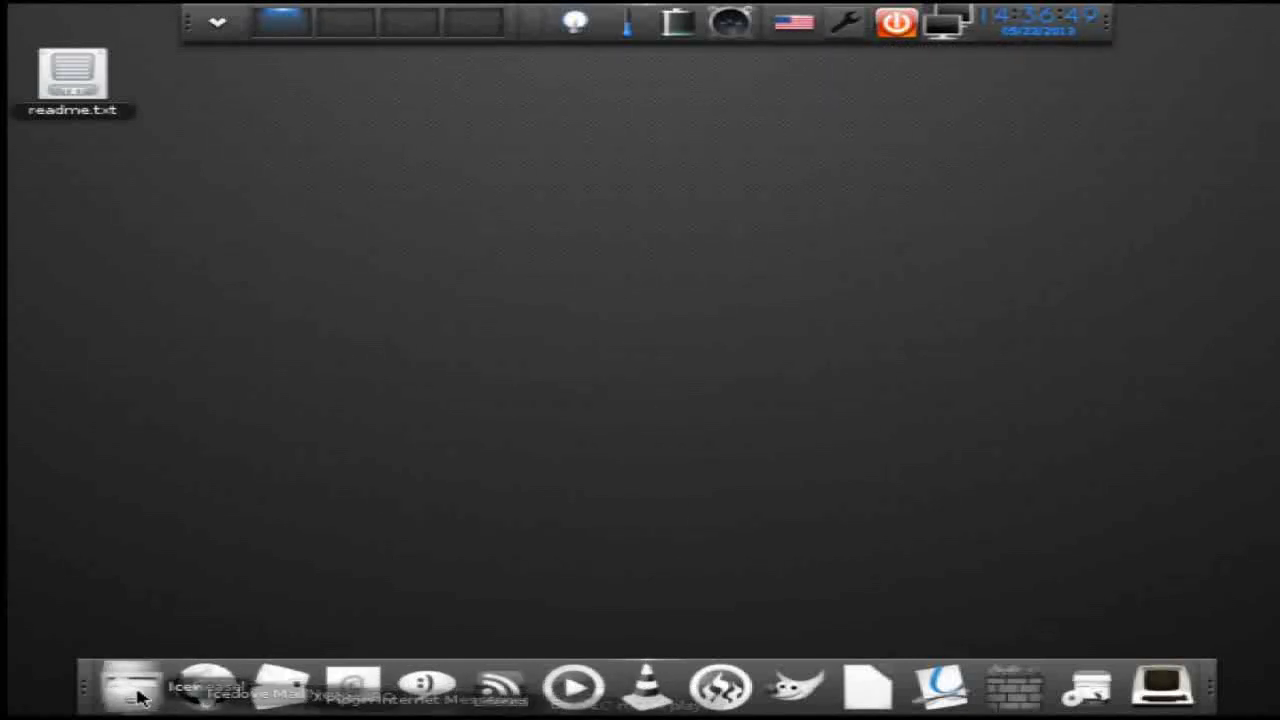
- Open the Settings Panel from the Enlightenment main menu's Settings submenu
click(232, 25)
mouse_move(257, 82)
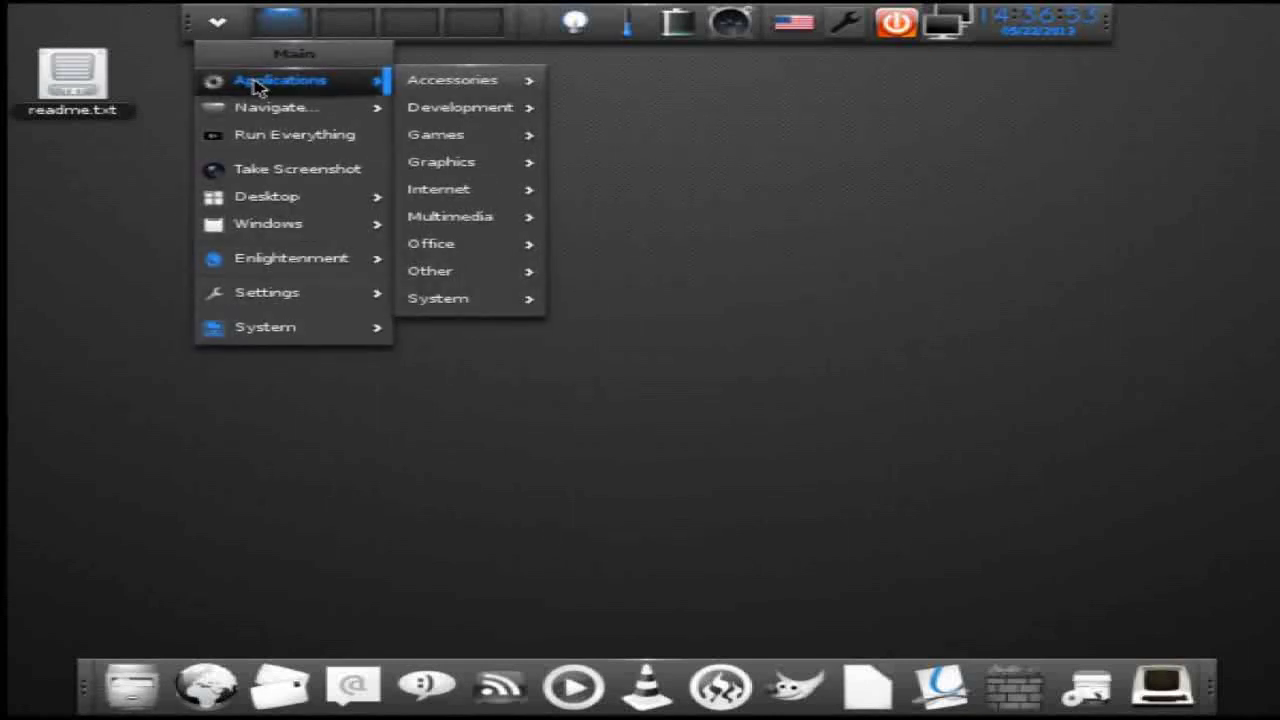
mouse_move(250, 262)
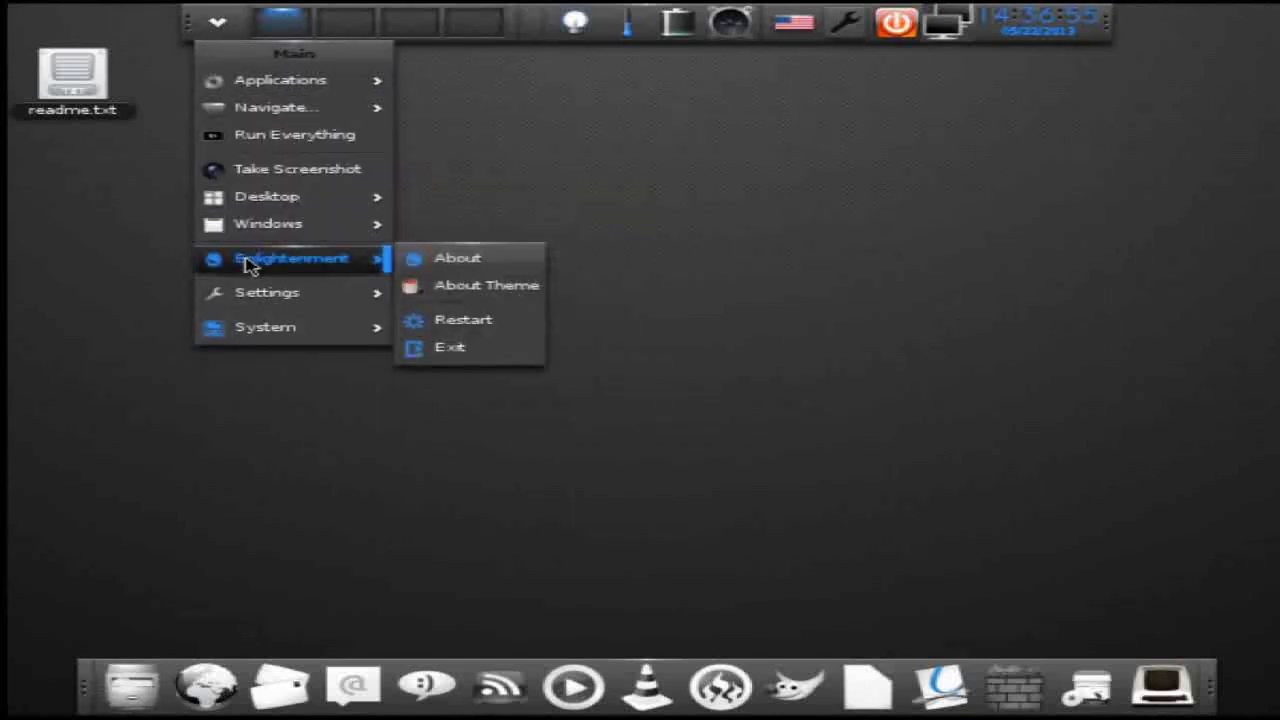
mouse_move(250, 290)
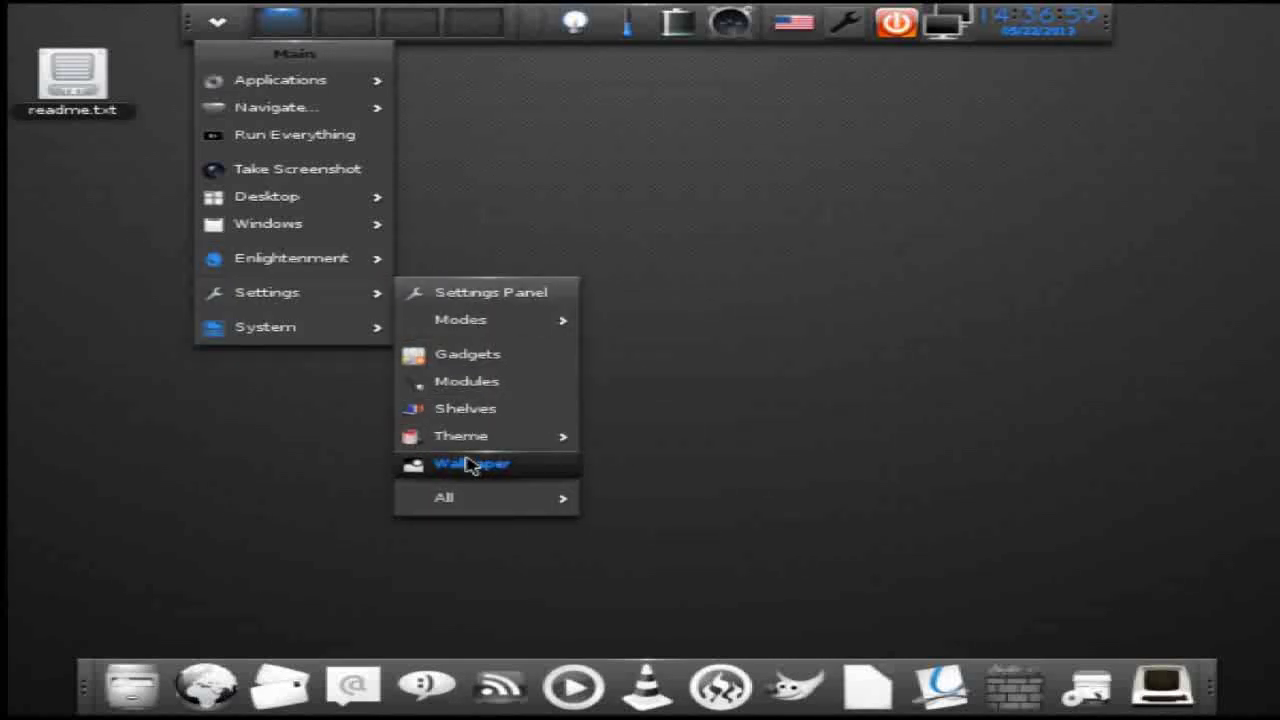
click(457, 296)
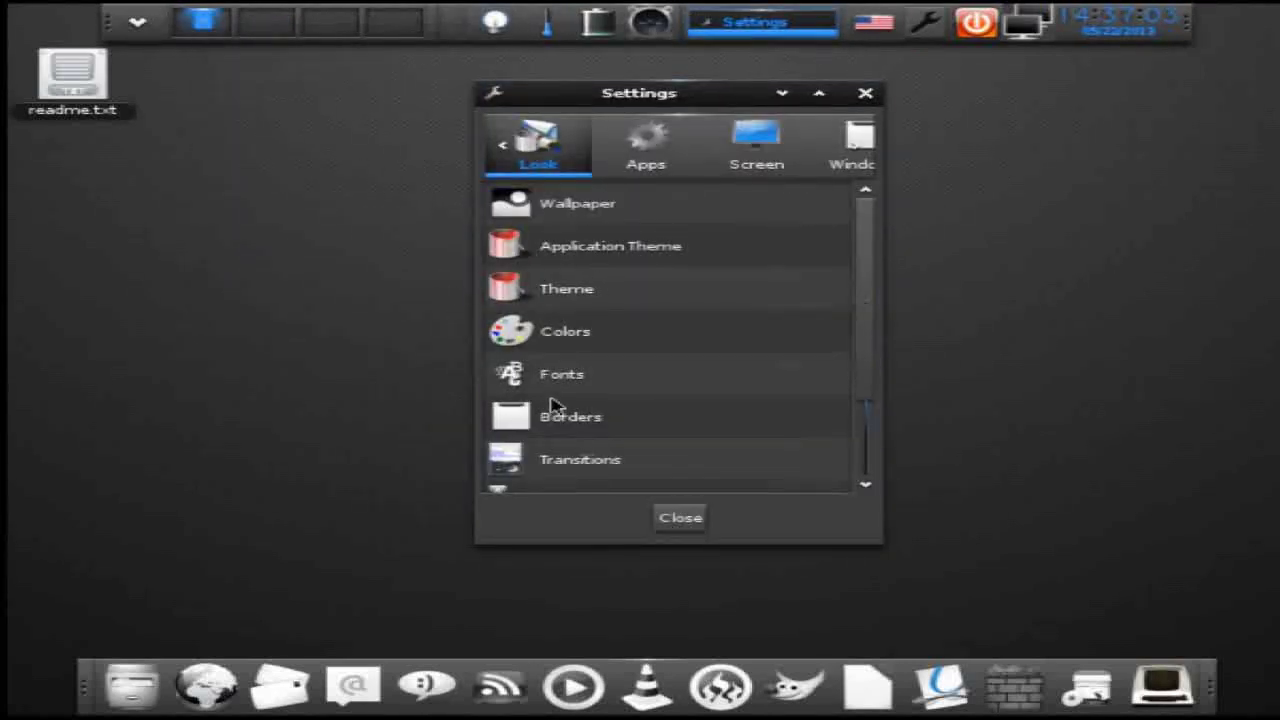
- Browse the Screen and Apps categories, then open Screen Lock settings
scroll(555, 410, down, 3)
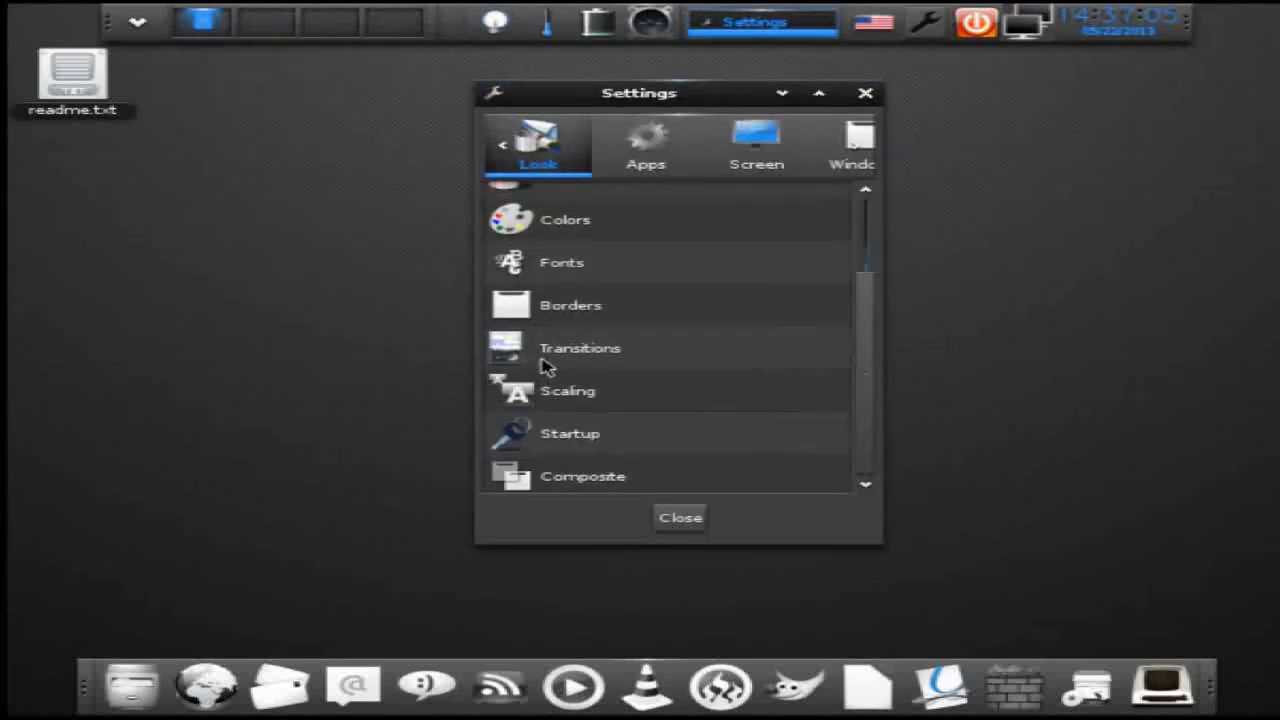
scroll(546, 366, up, 3)
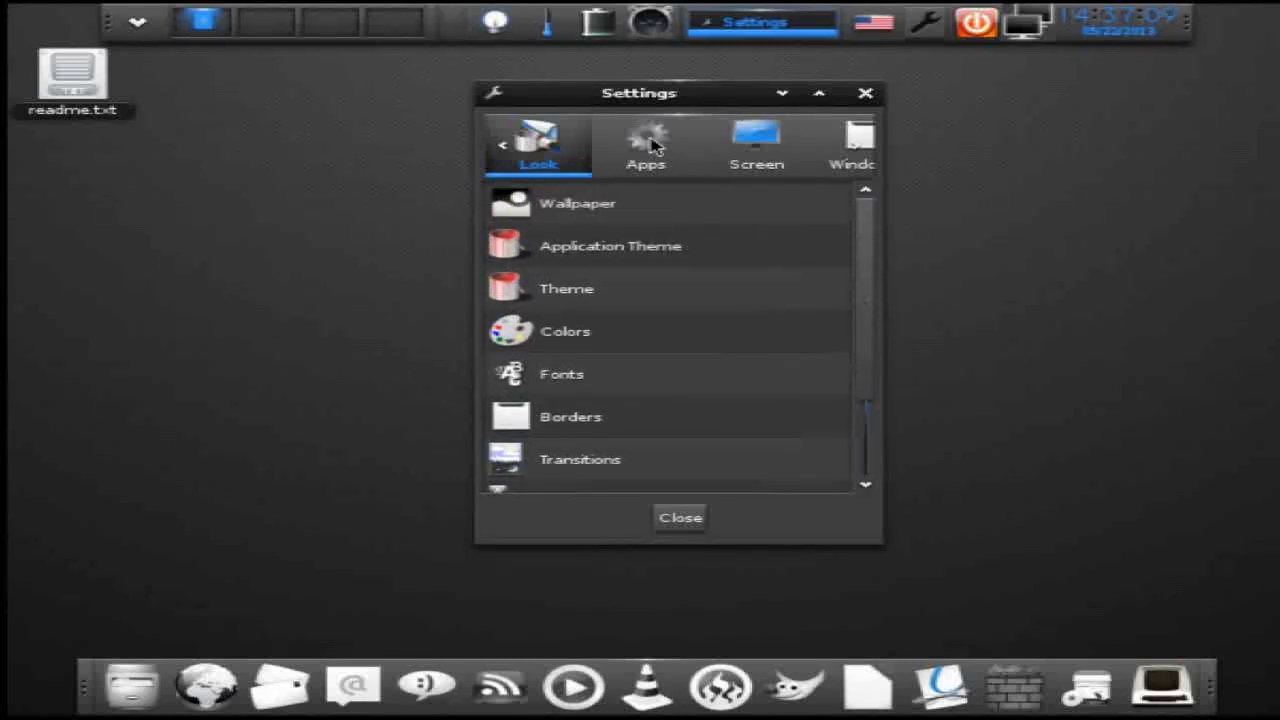
click(755, 150)
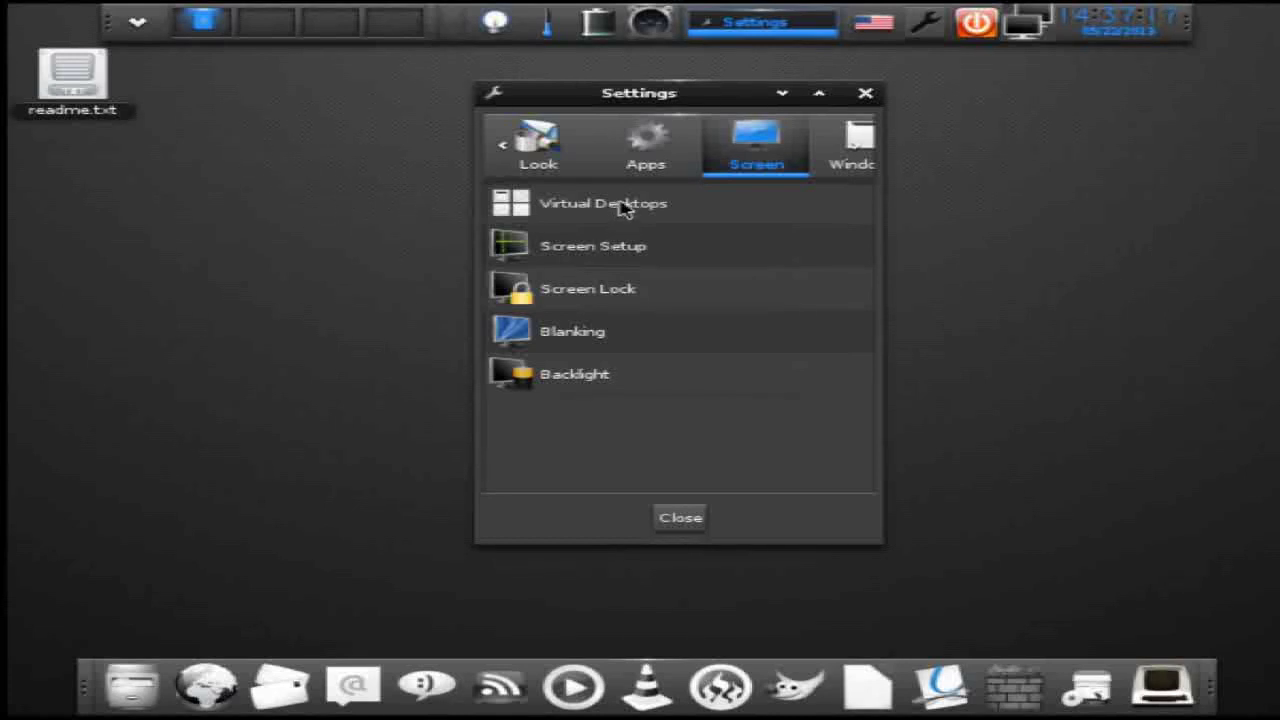
click(645, 152)
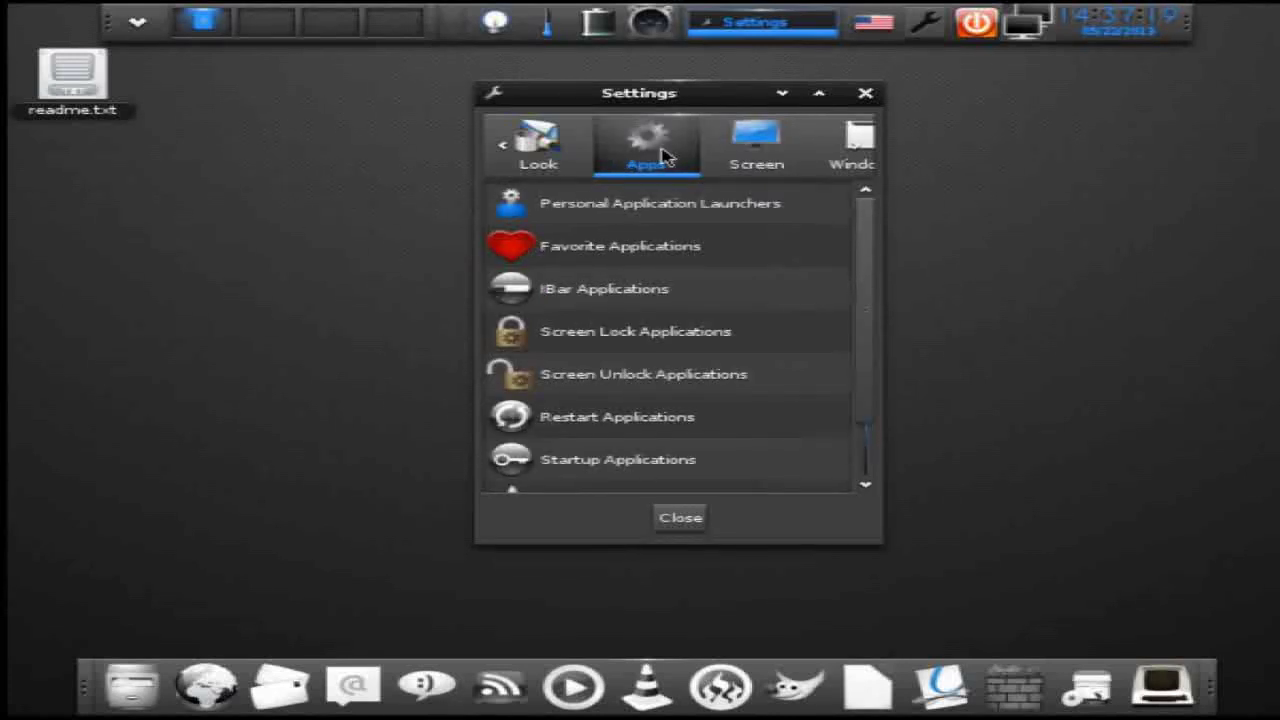
click(745, 162)
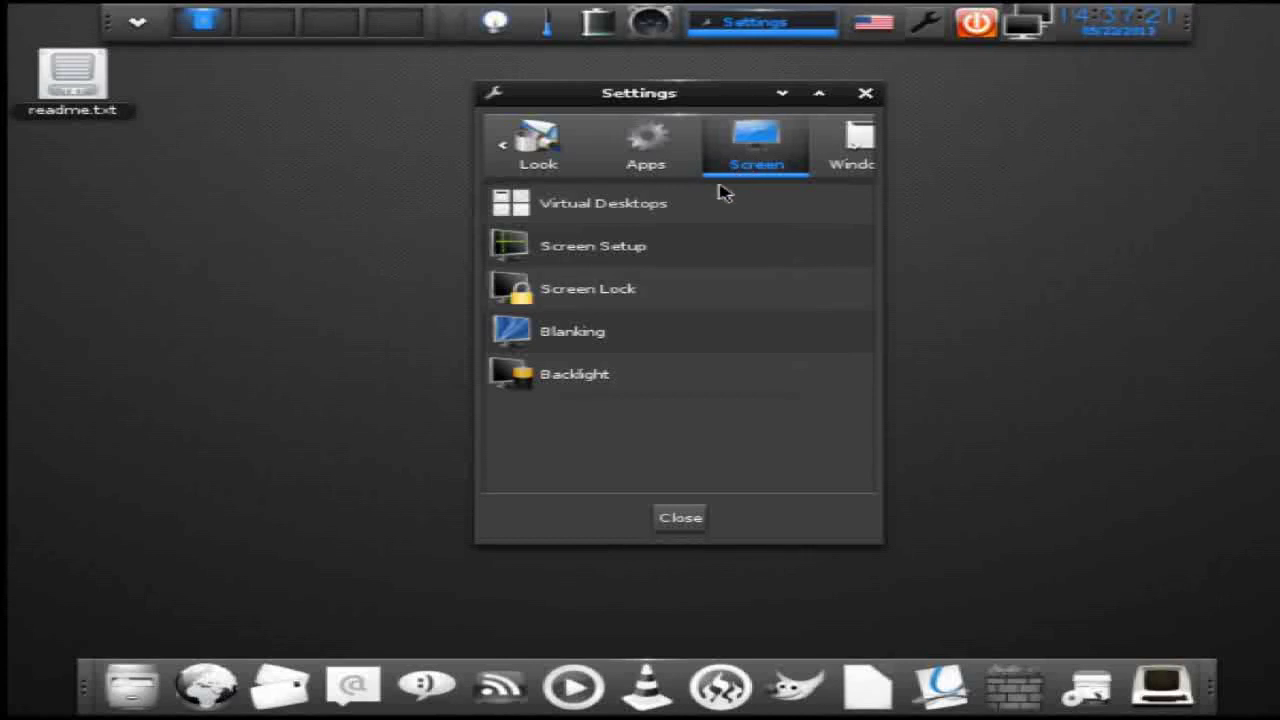
click(620, 291)
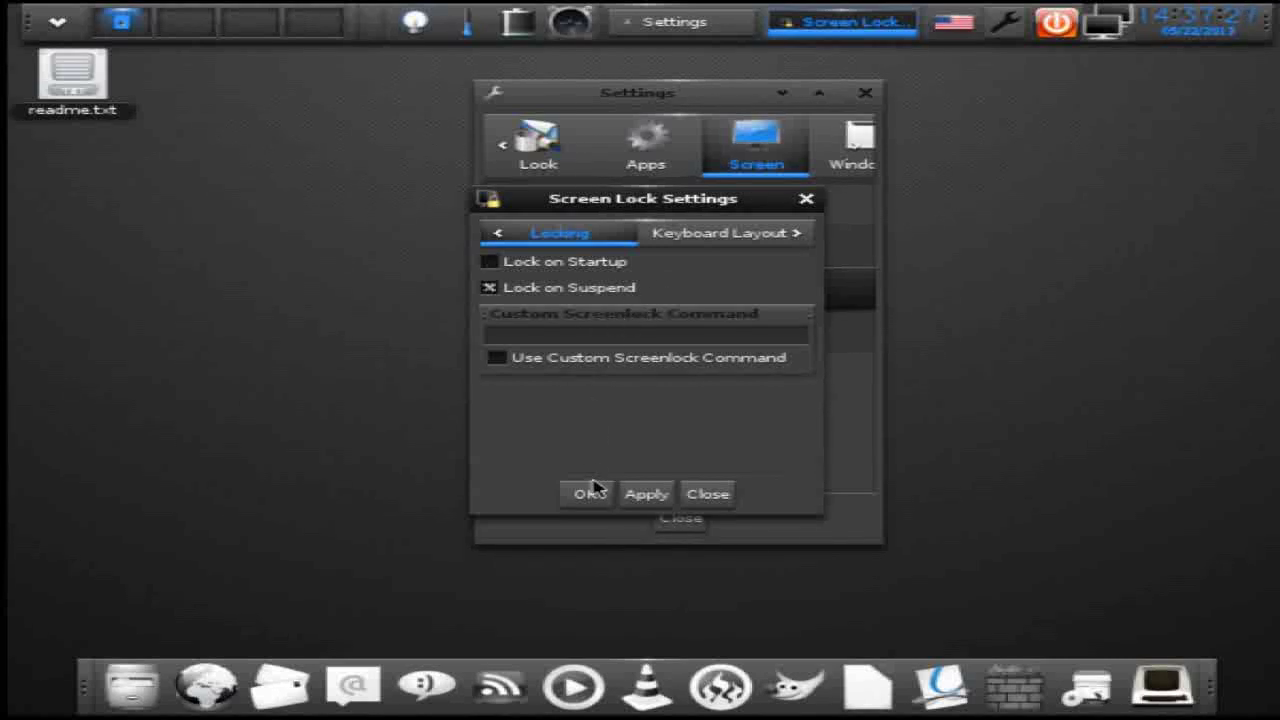
- Enter the account password, select the Default Xsession session, and log in
click(651, 336)
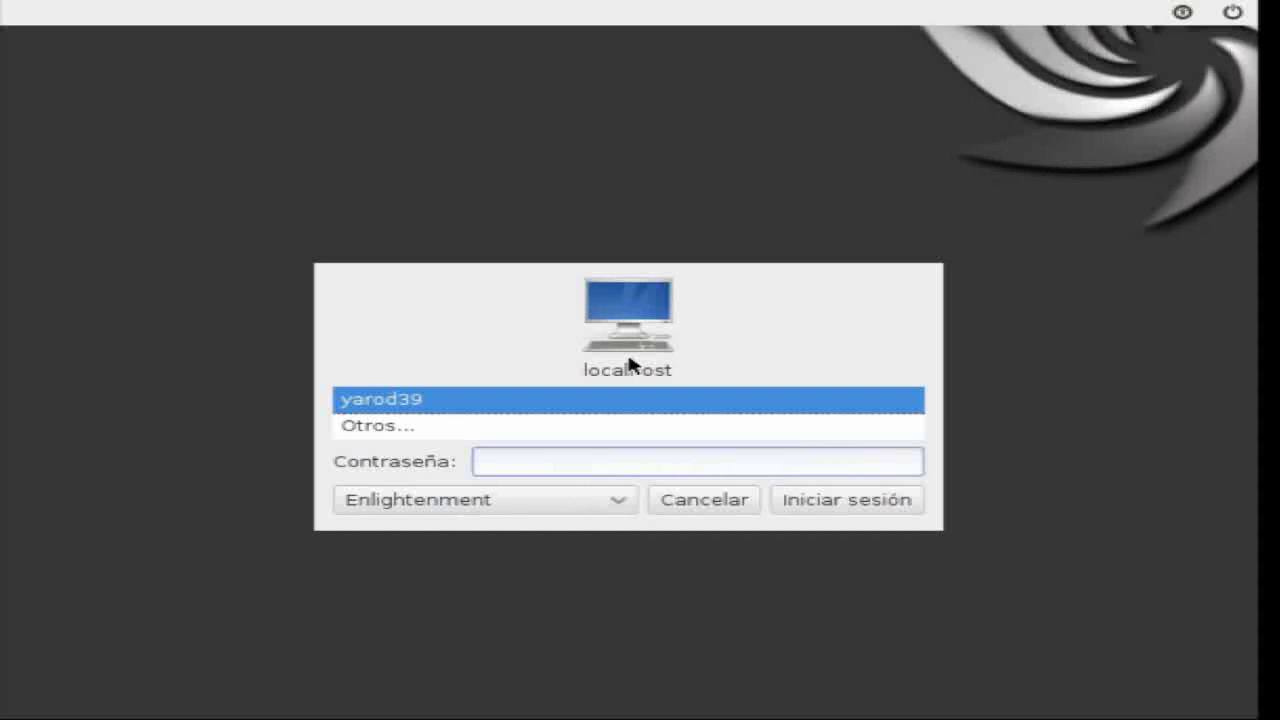
text(••••••••)
click(619, 509)
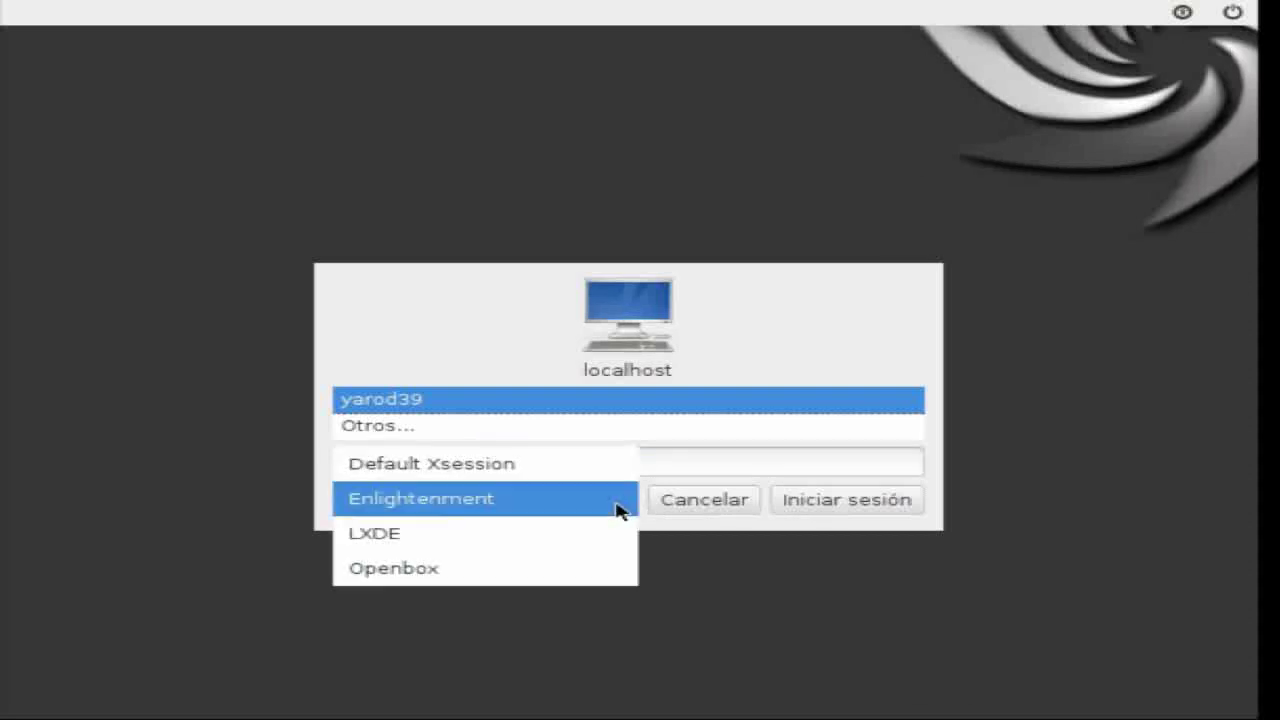
click(619, 465)
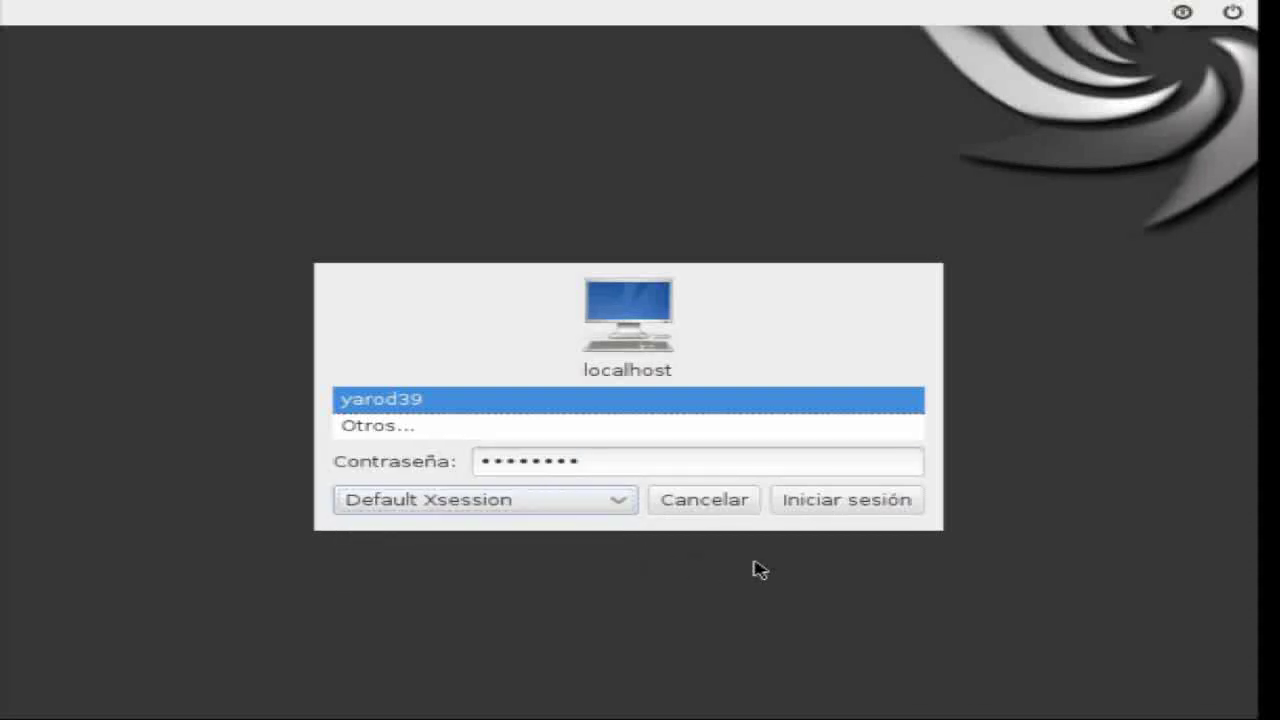
click(839, 500)
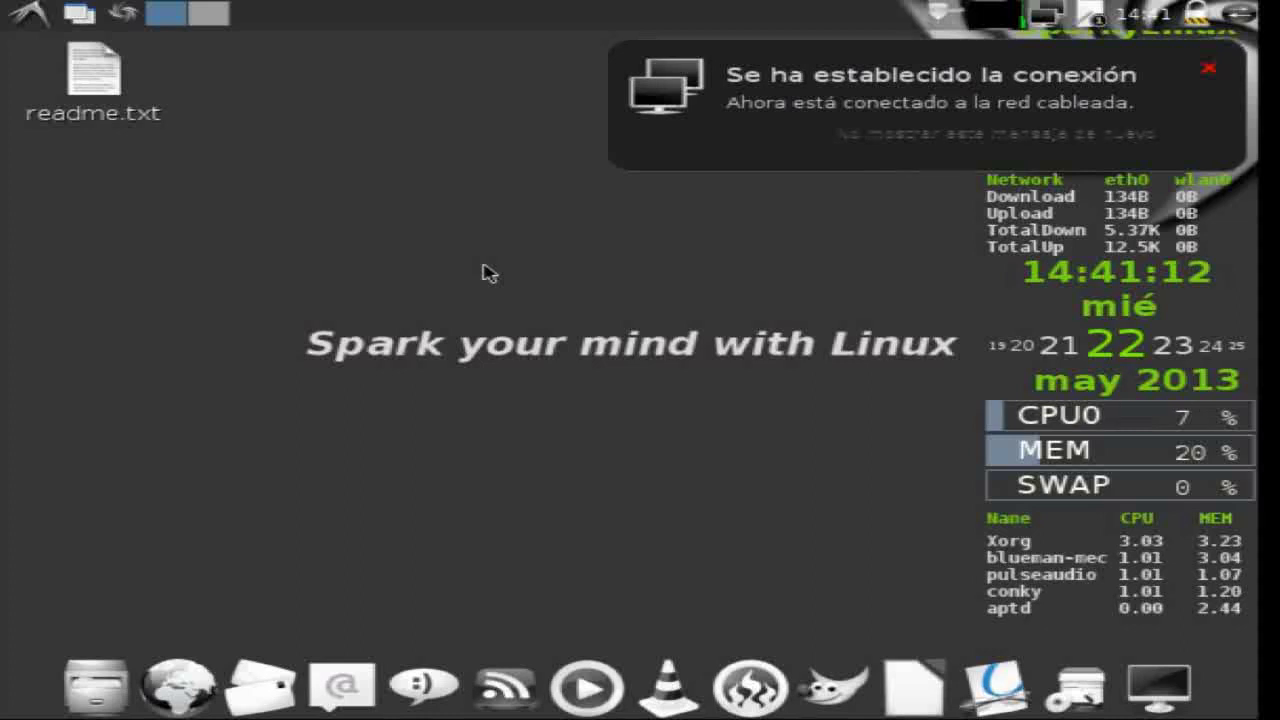
- Open Ajustes del monitor from the menu and apply a 1440x900 resolution
right_click(486, 271)
mouse_move(487, 275)
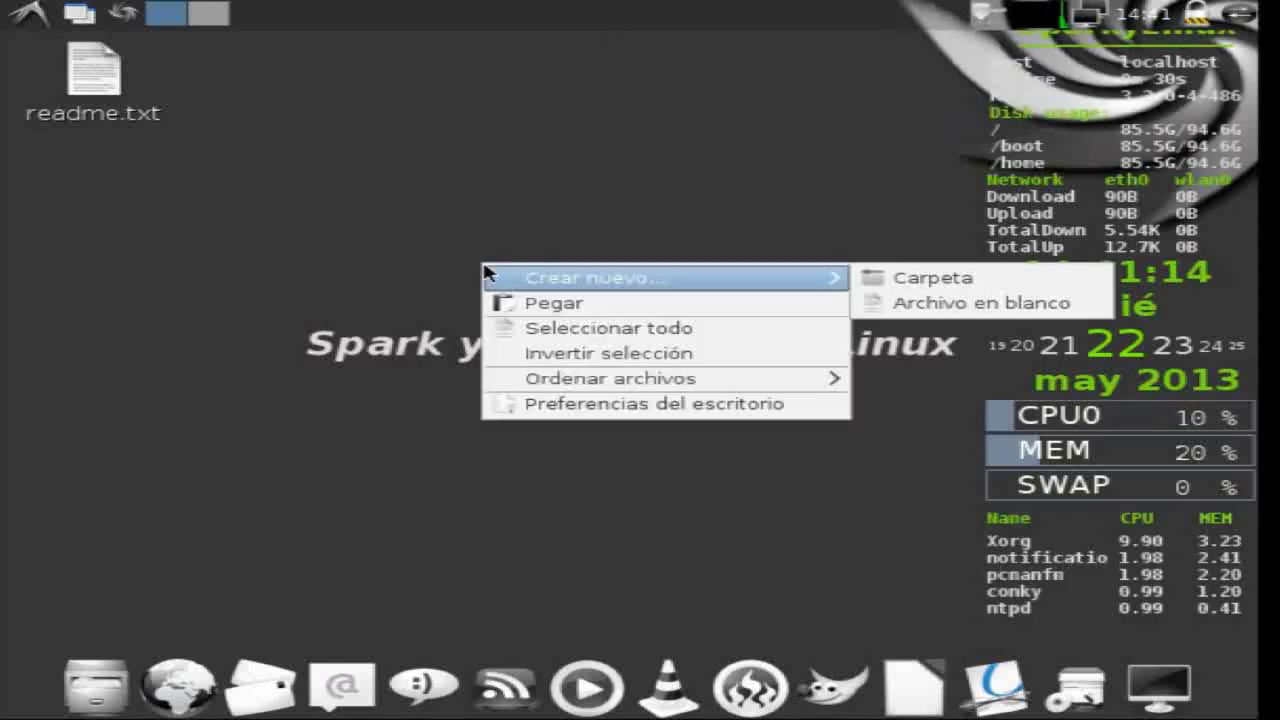
click(517, 220)
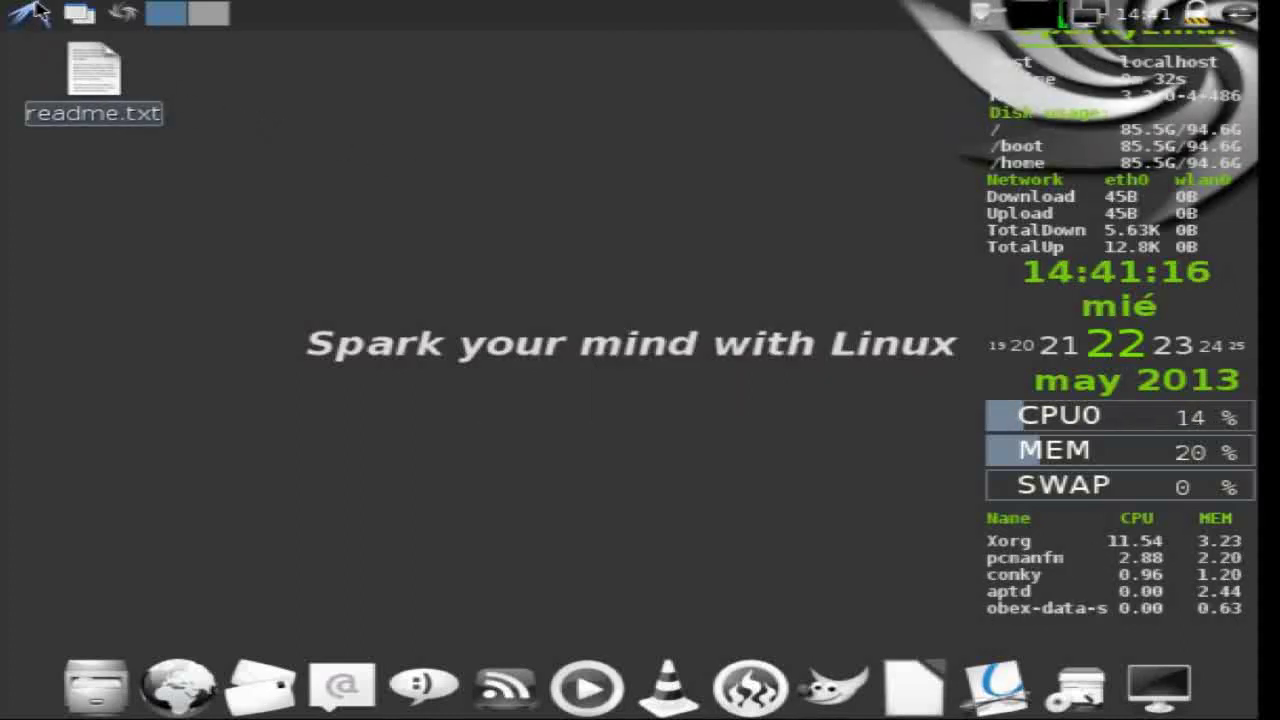
click(35, 12)
mouse_move(56, 258)
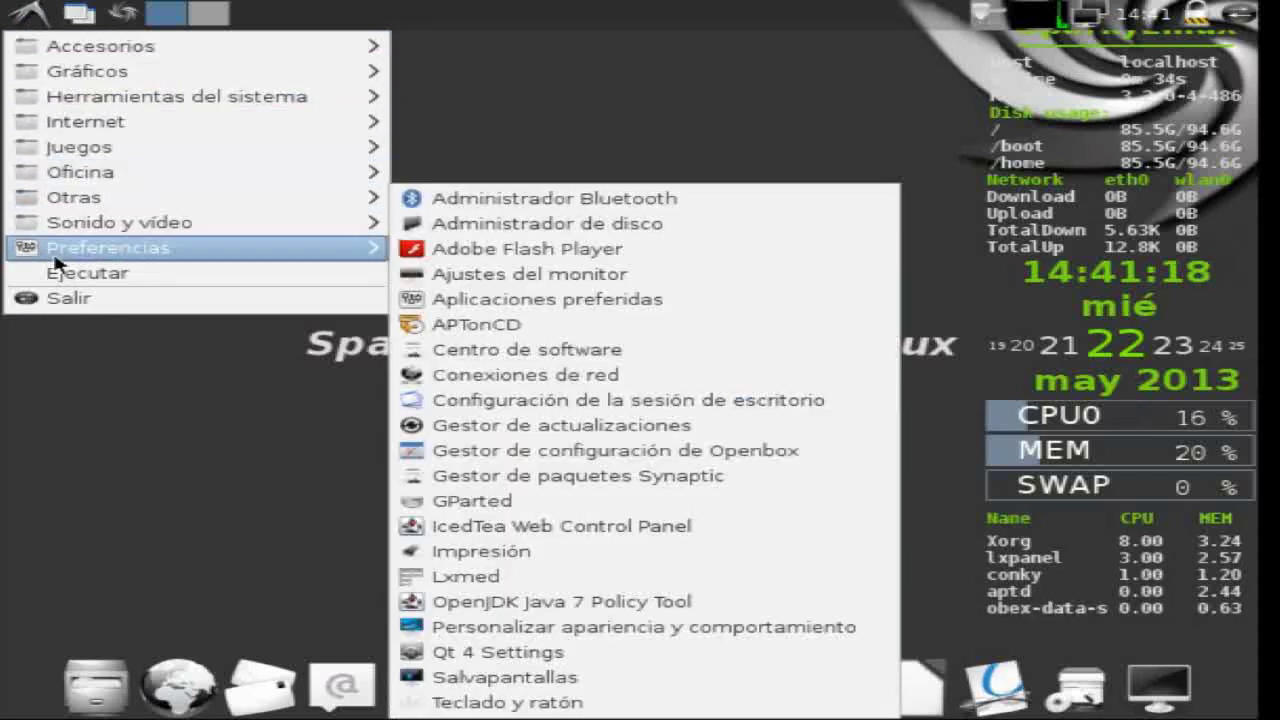
click(520, 274)
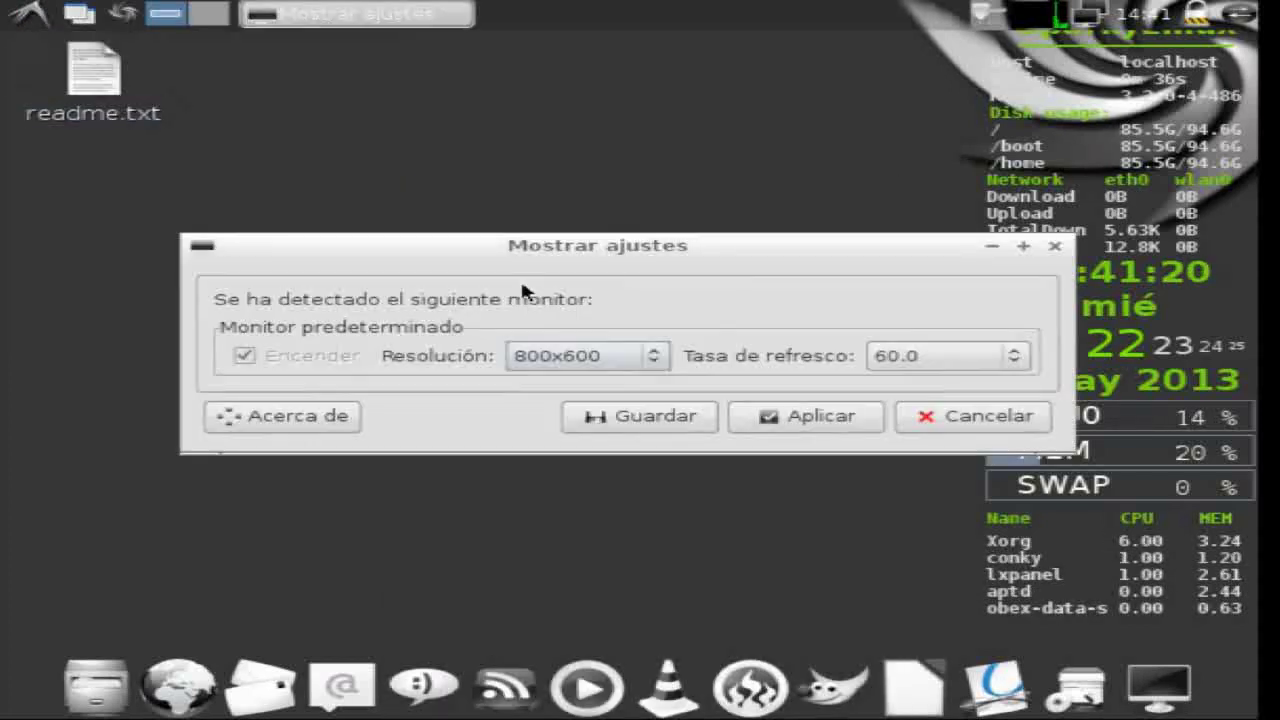
click(655, 360)
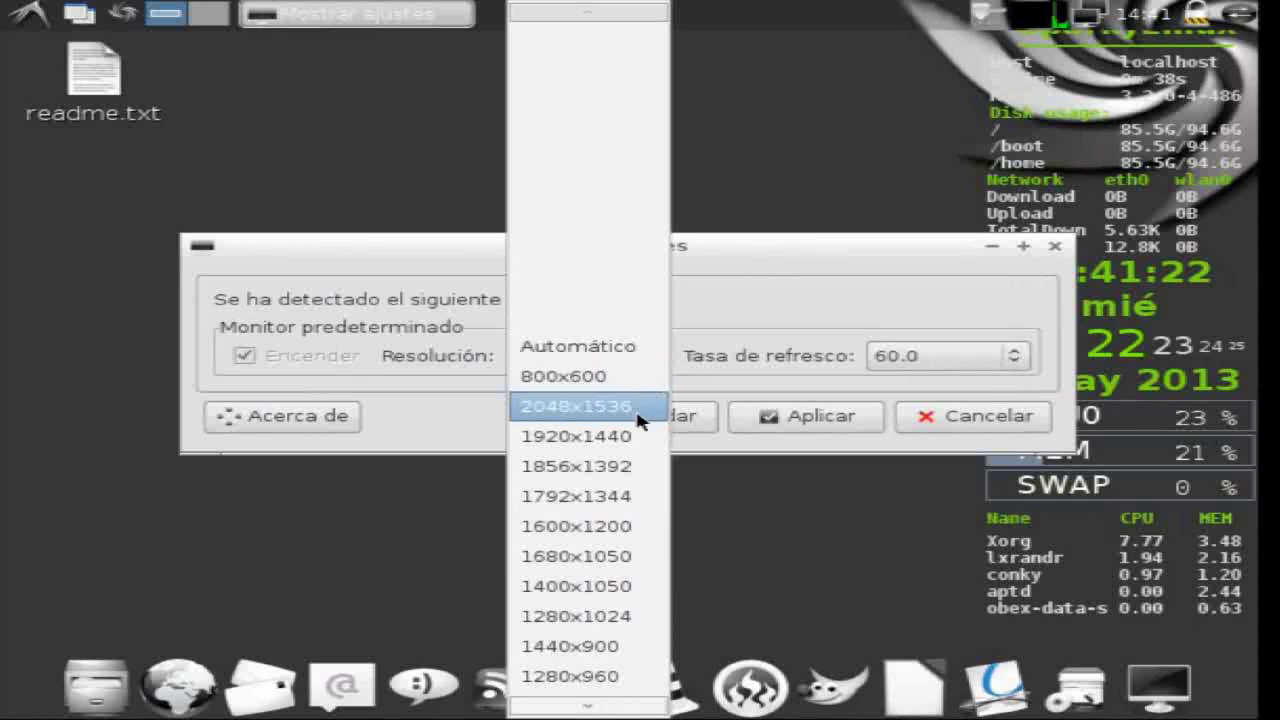
click(634, 647)
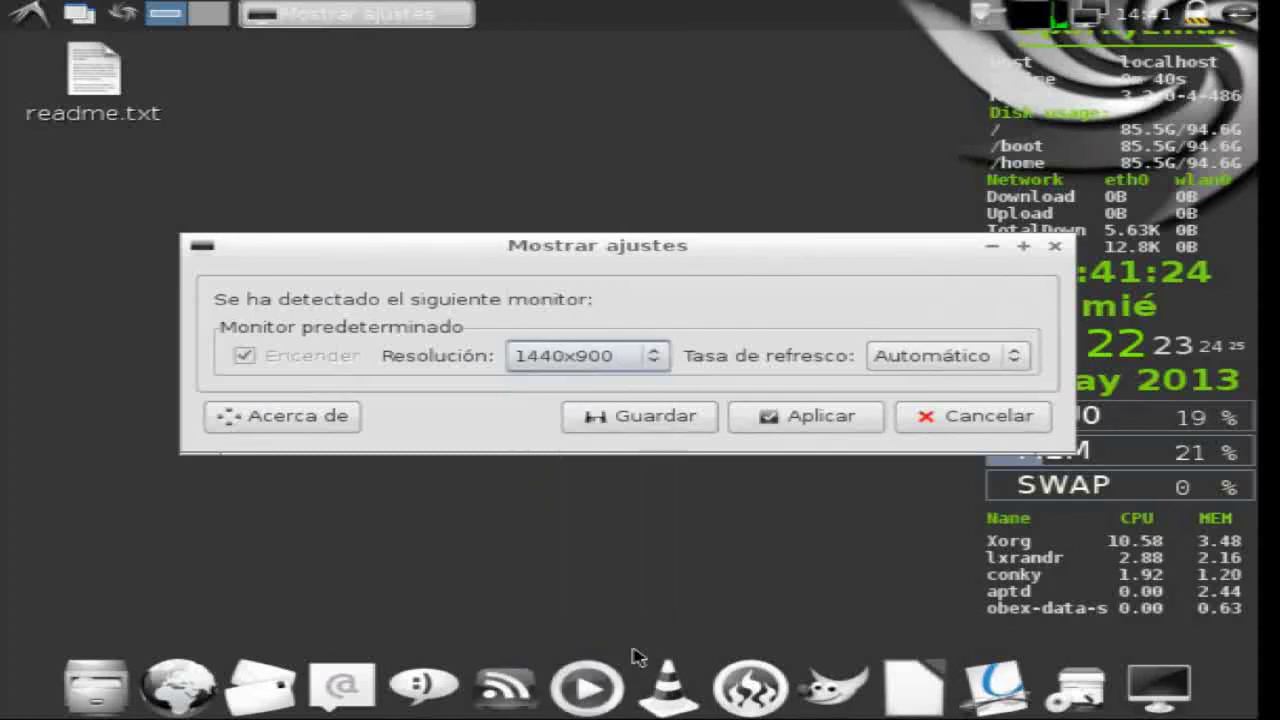
click(762, 420)
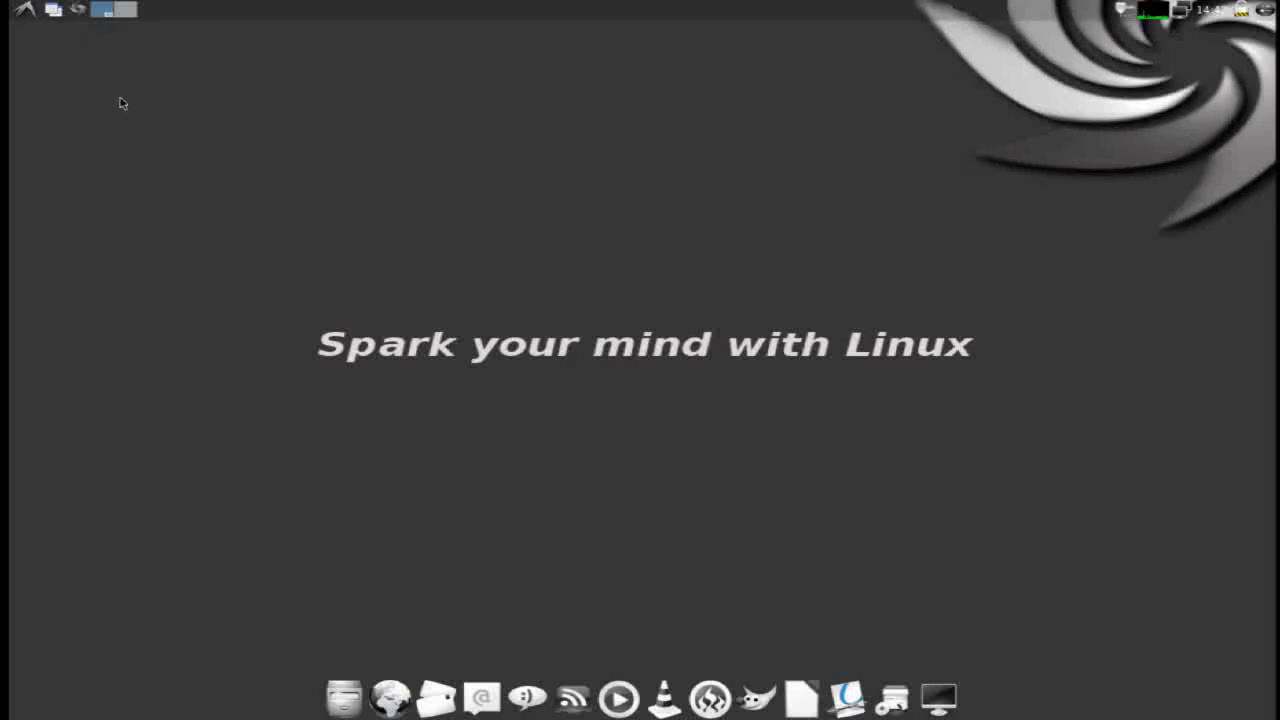
- Open the home folder, show hidden files with Ctrl+H, browse them, then close PCManFM
click(344, 697)
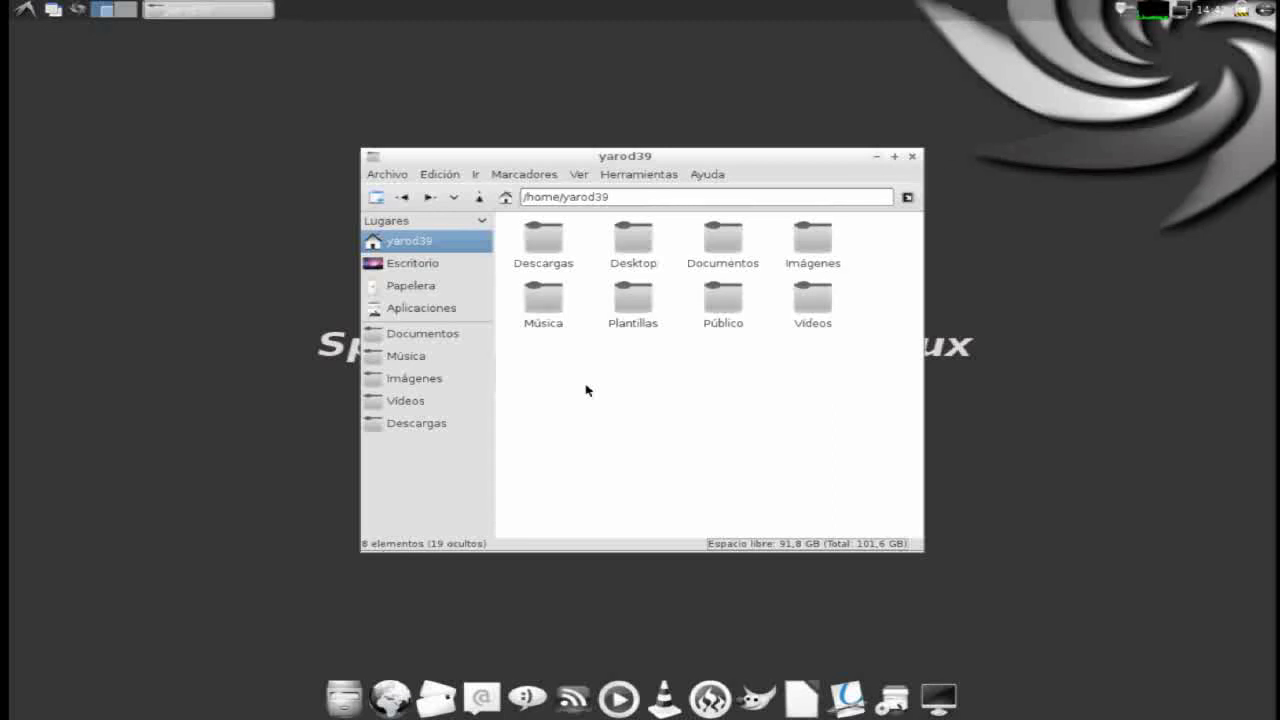
key(ctrl+h)
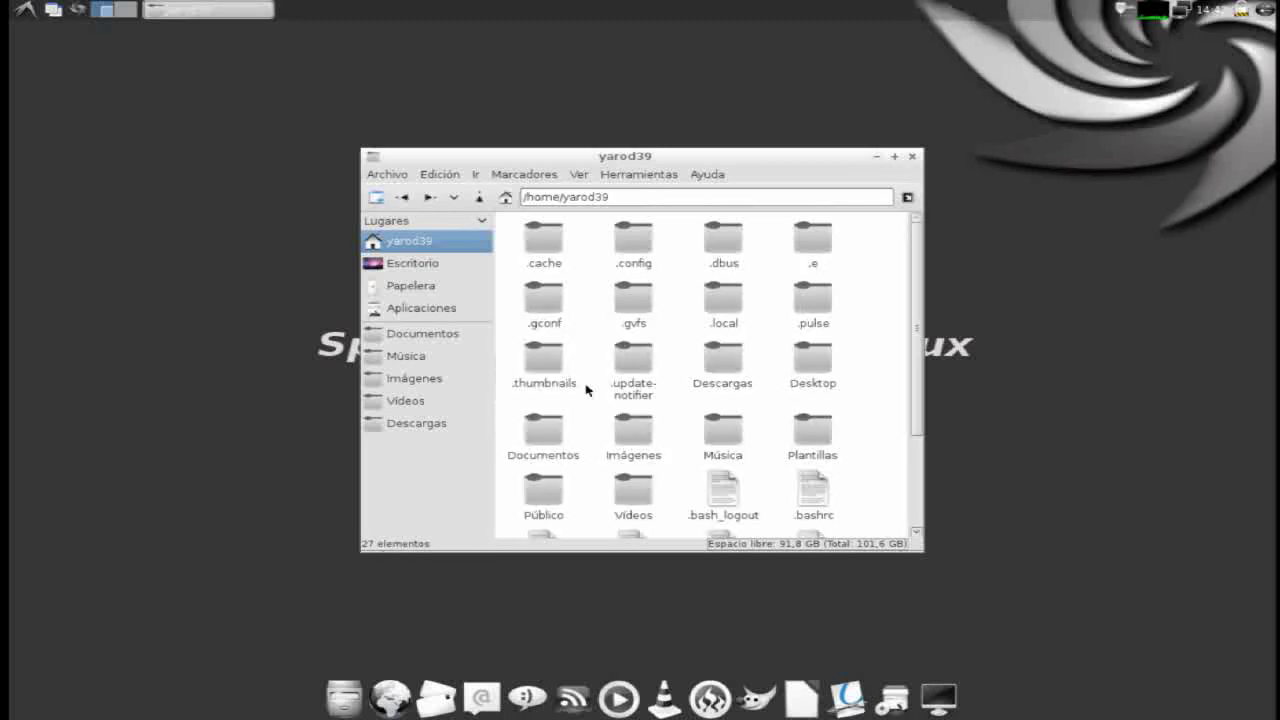
scroll(586, 390, down, 3)
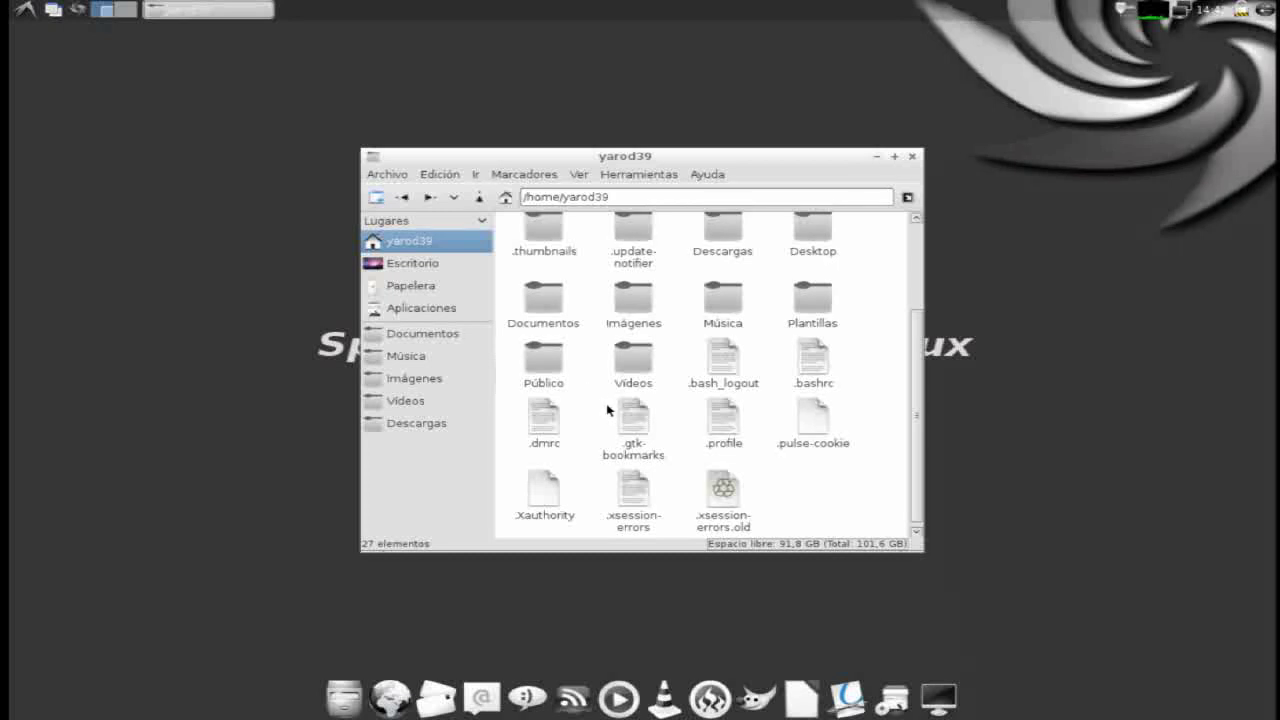
scroll(607, 410, up, 3)
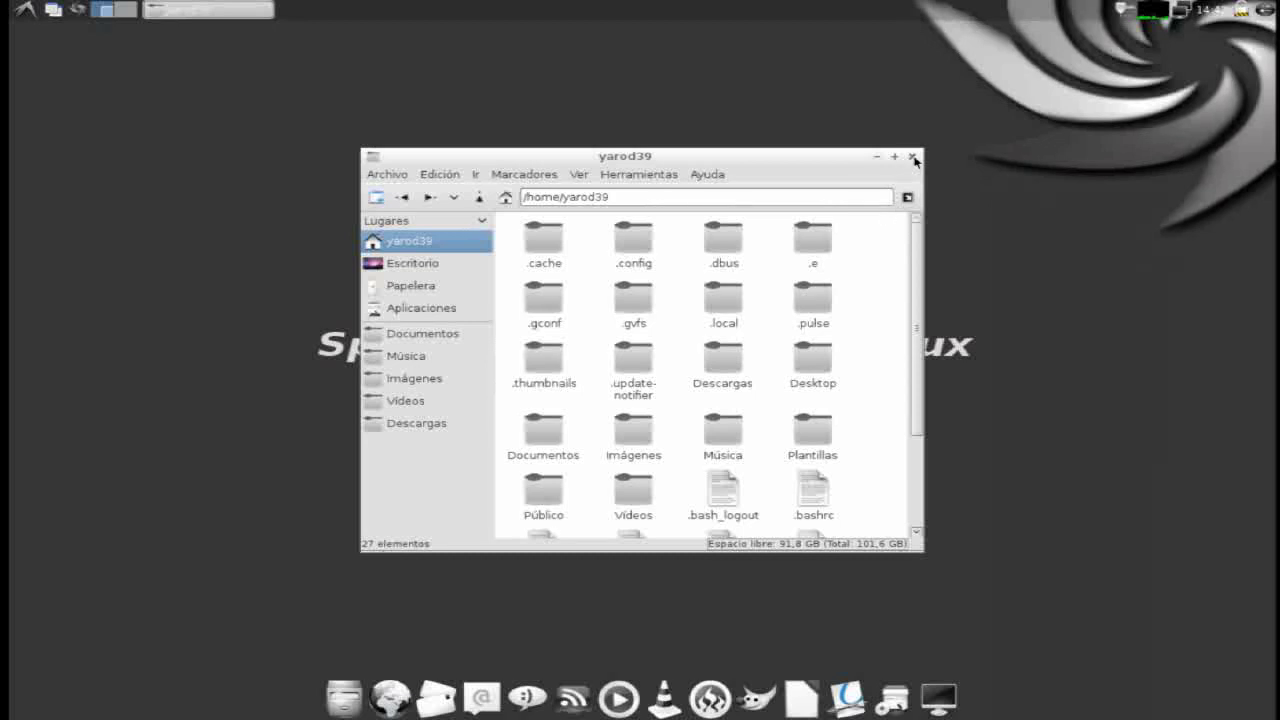
click(912, 157)
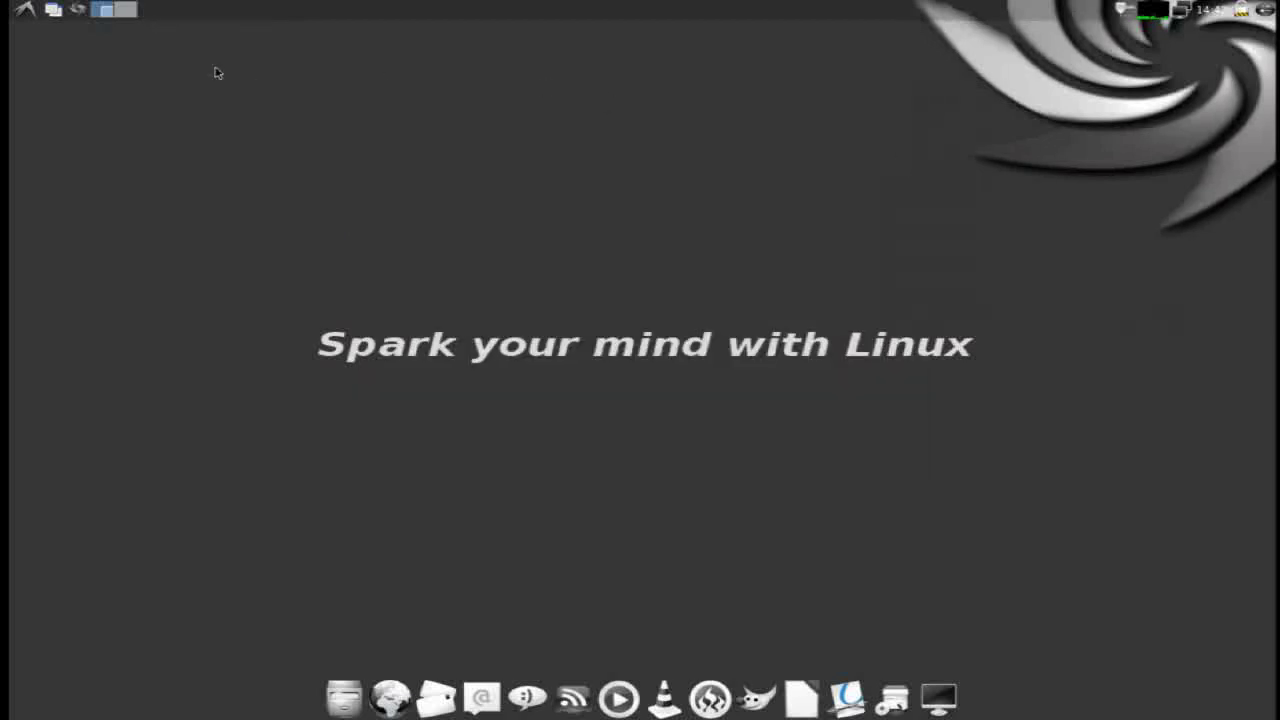
- Set the panel background to the system theme and its text colour to blue
right_click(55, 11)
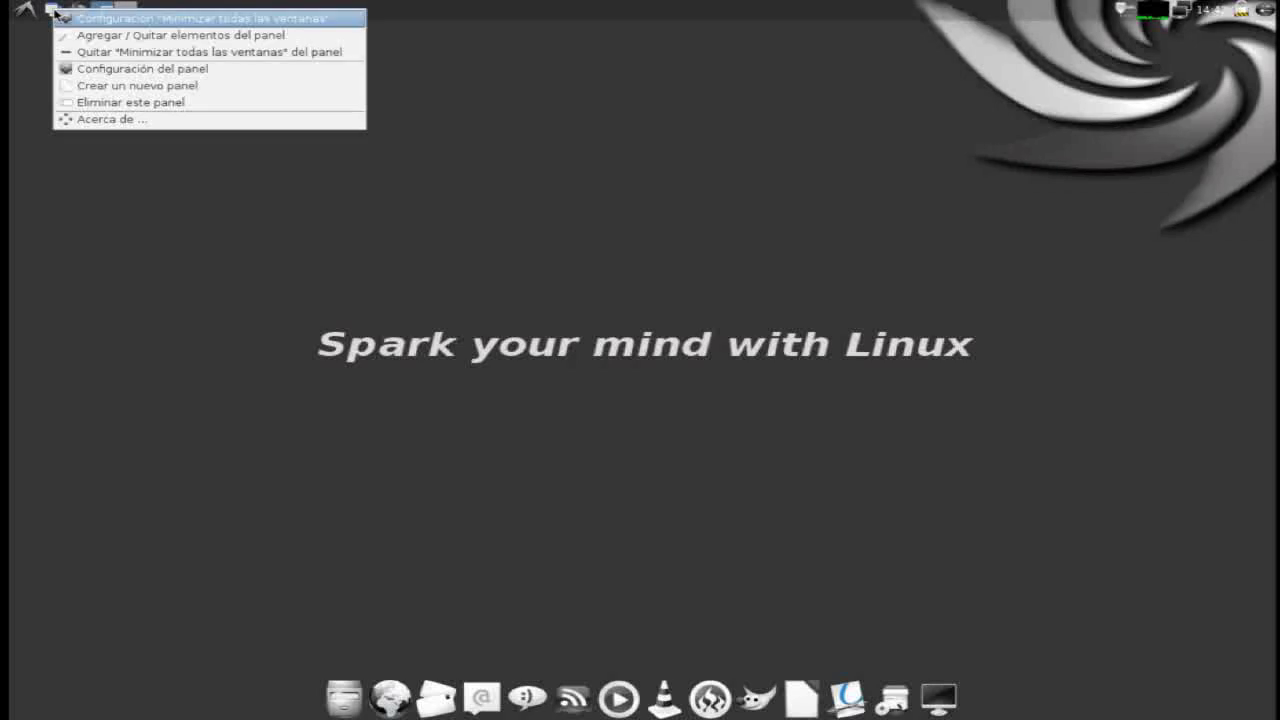
click(69, 70)
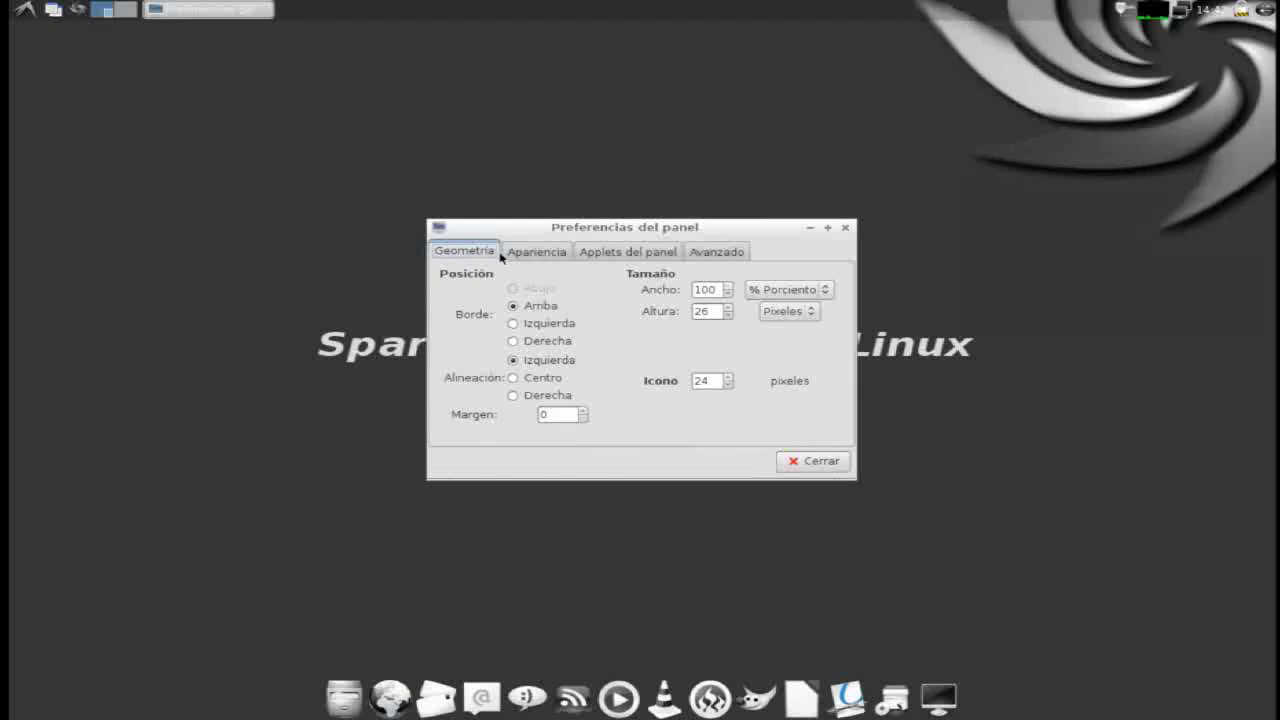
click(555, 255)
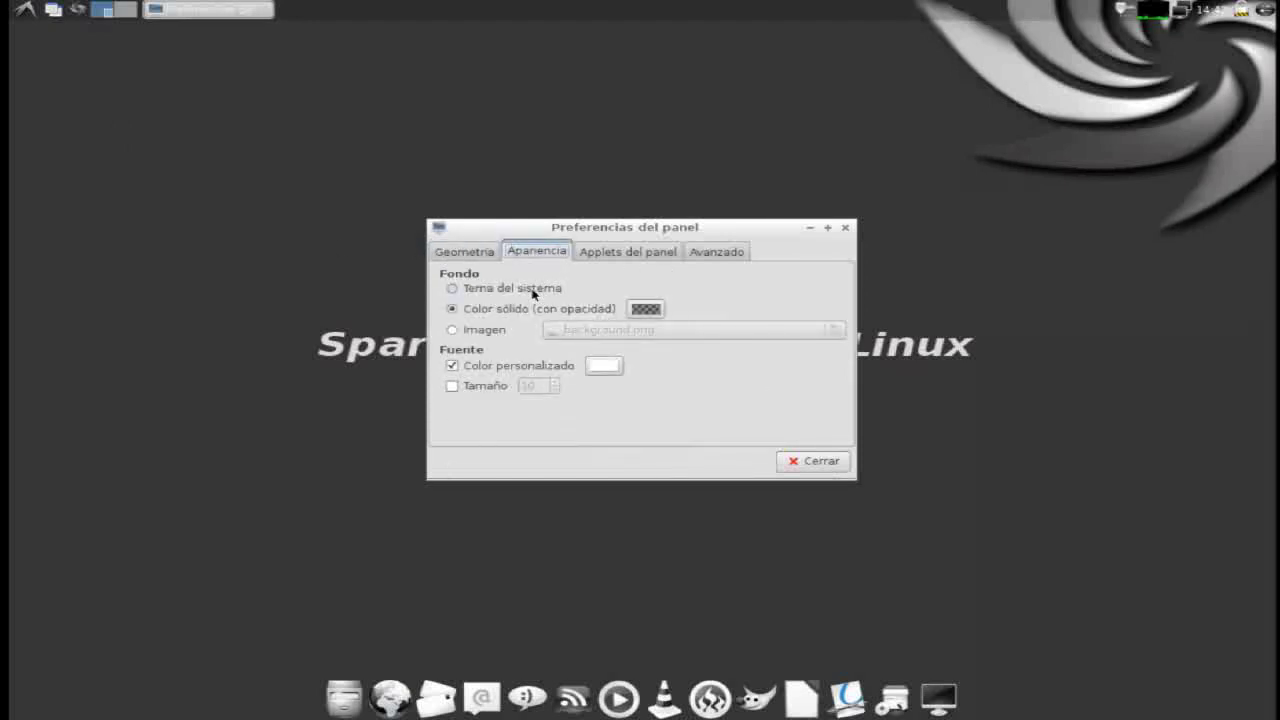
click(533, 290)
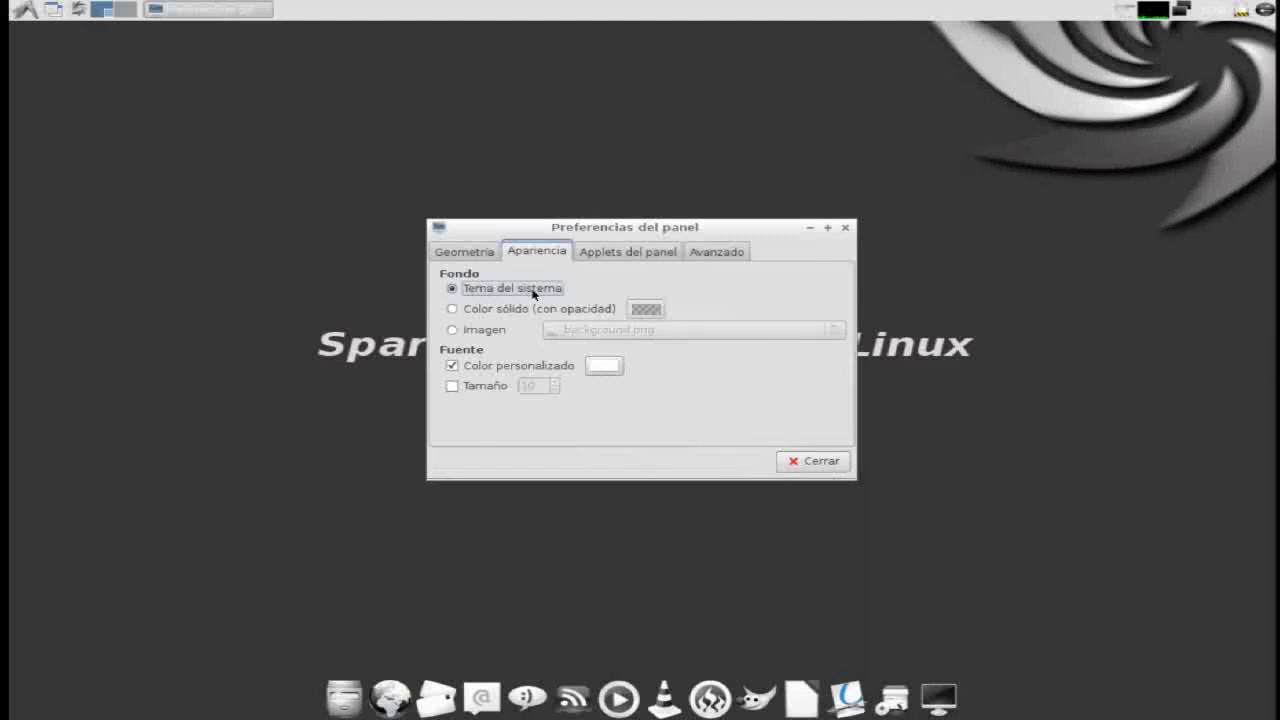
click(605, 368)
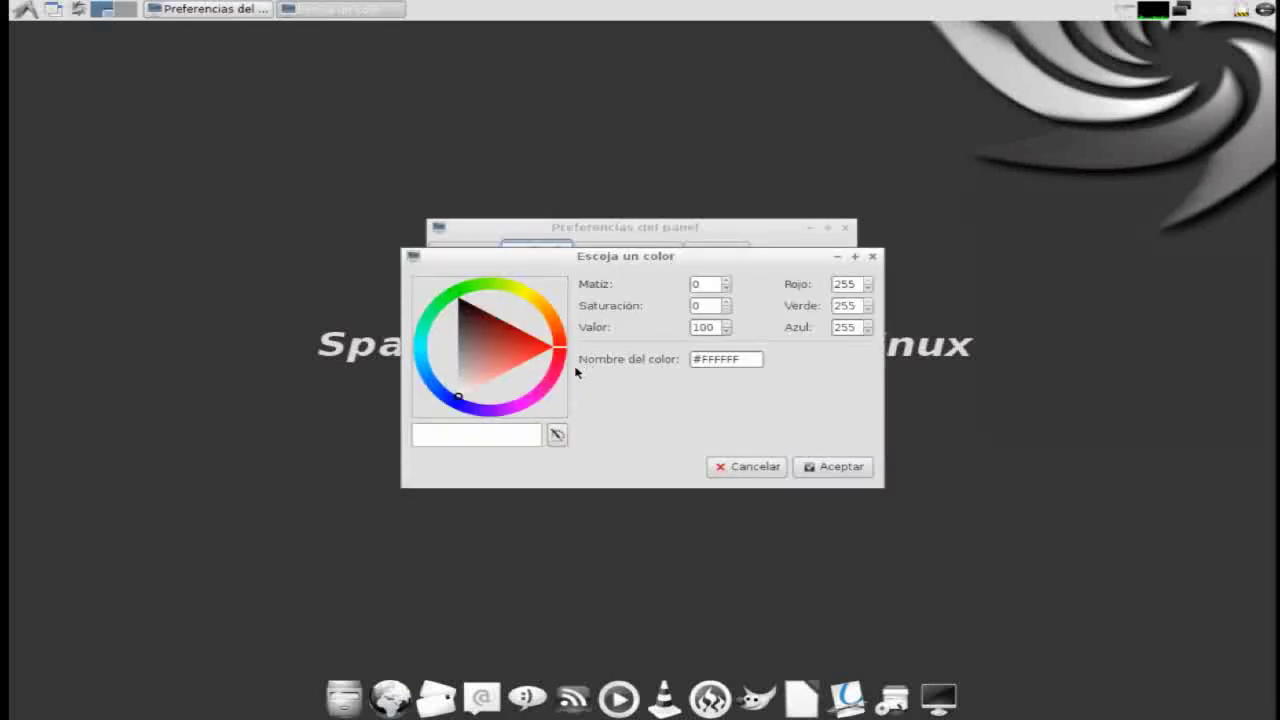
click(453, 404)
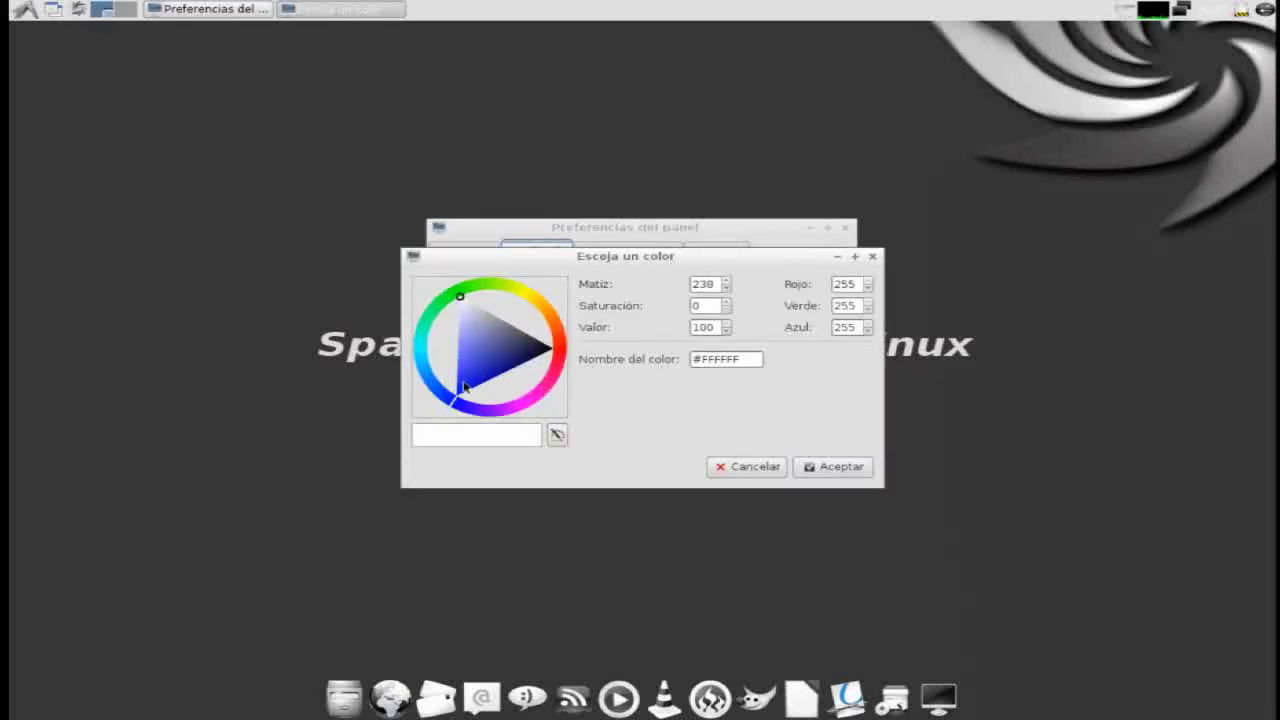
click(464, 388)
click(814, 469)
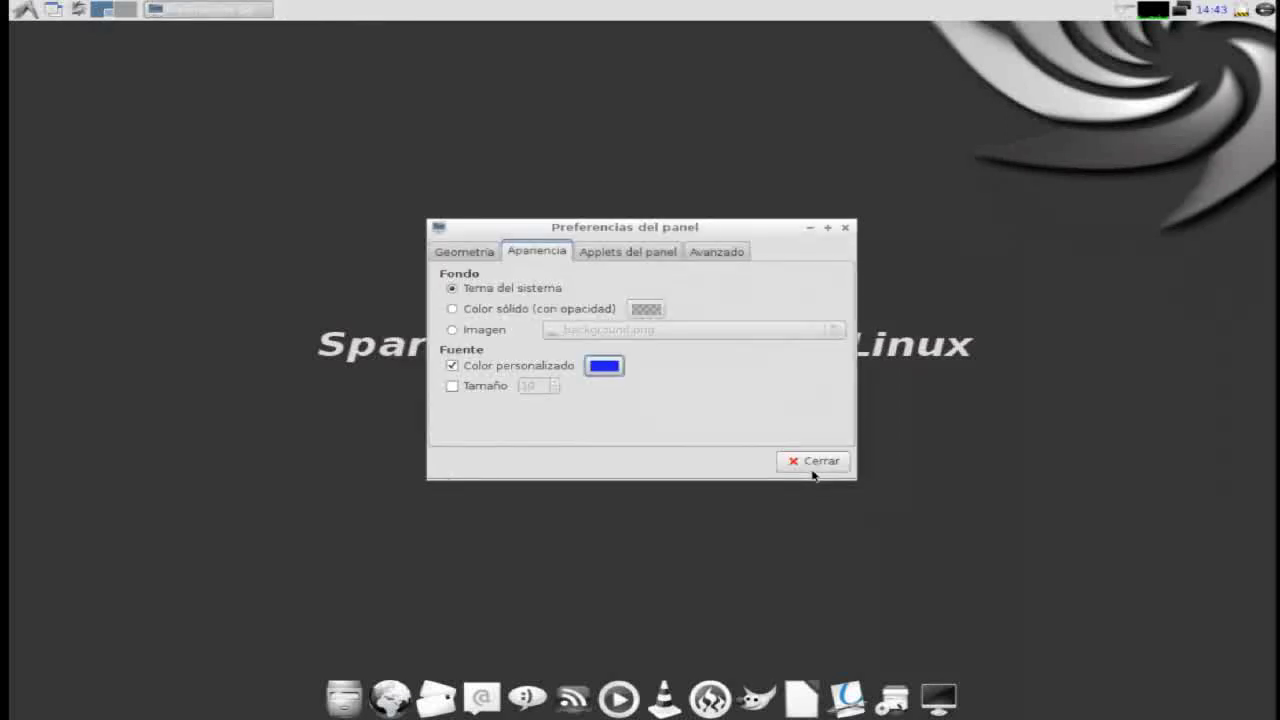
- Review the panel applets and advanced settings, then close the panel preferences
click(622, 257)
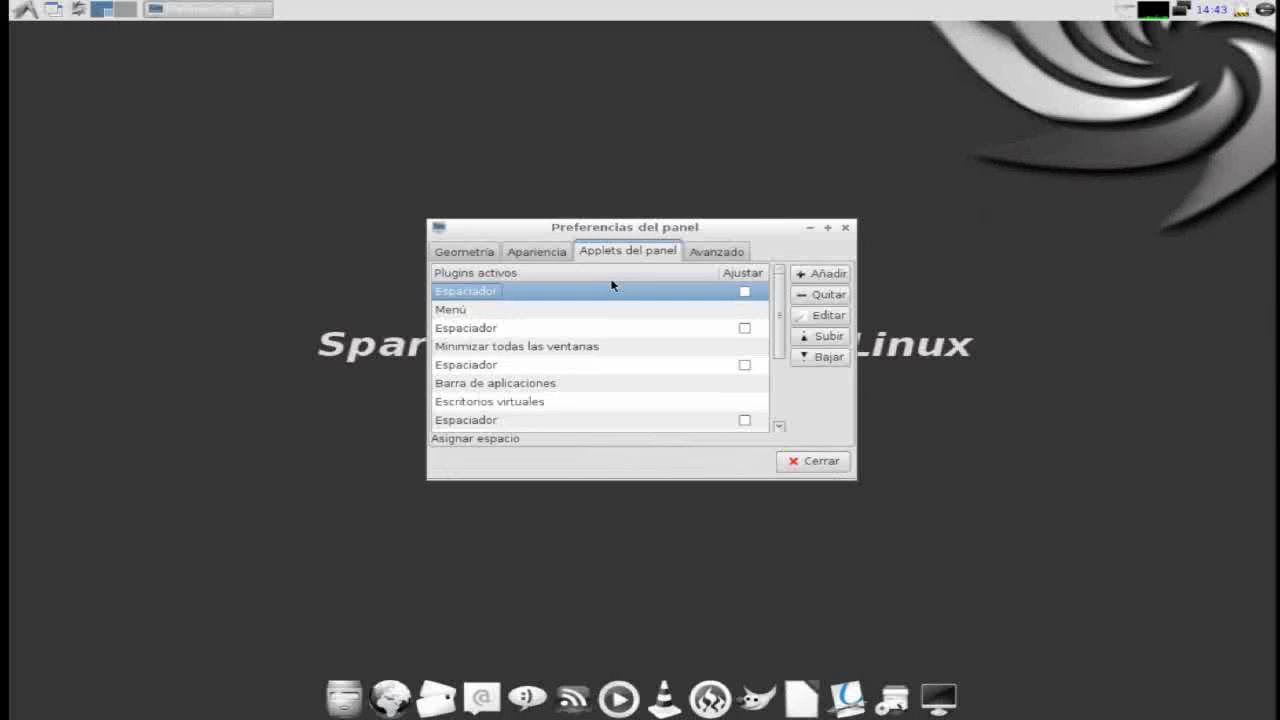
scroll(612, 286, down, 3)
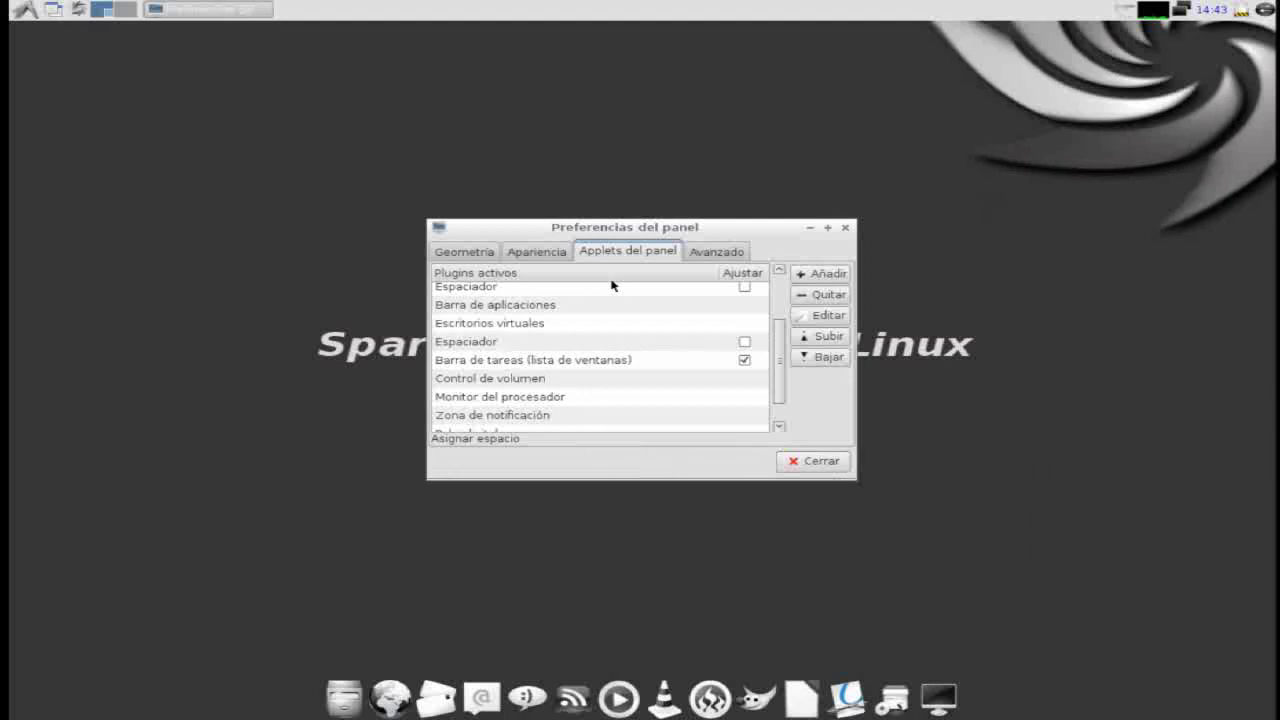
scroll(612, 286, down, 1)
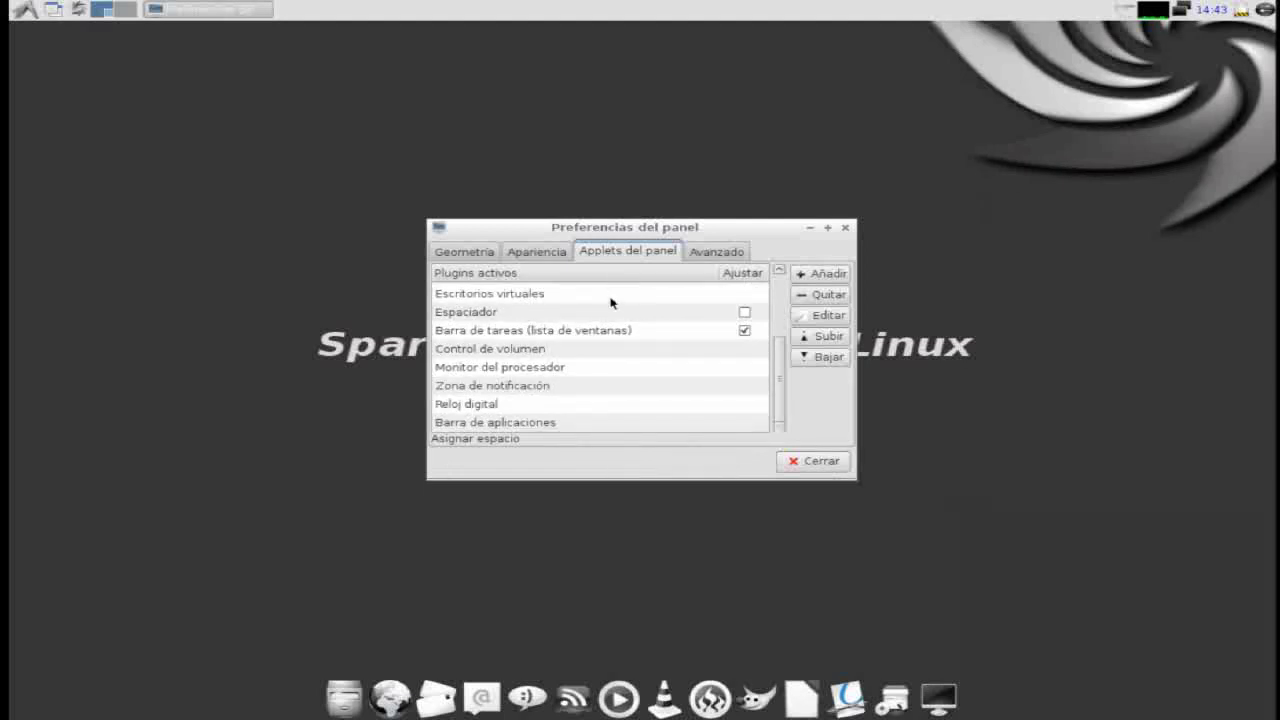
scroll(620, 343, up, 5)
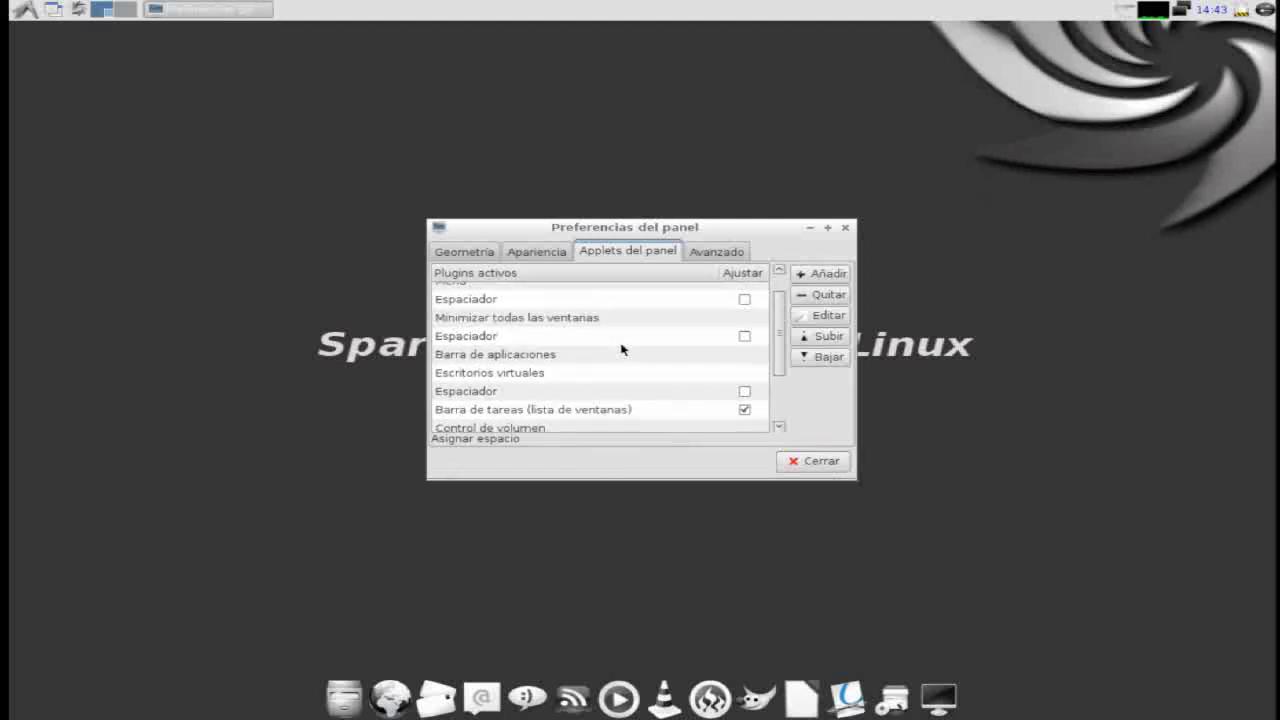
scroll(620, 348, up, 1)
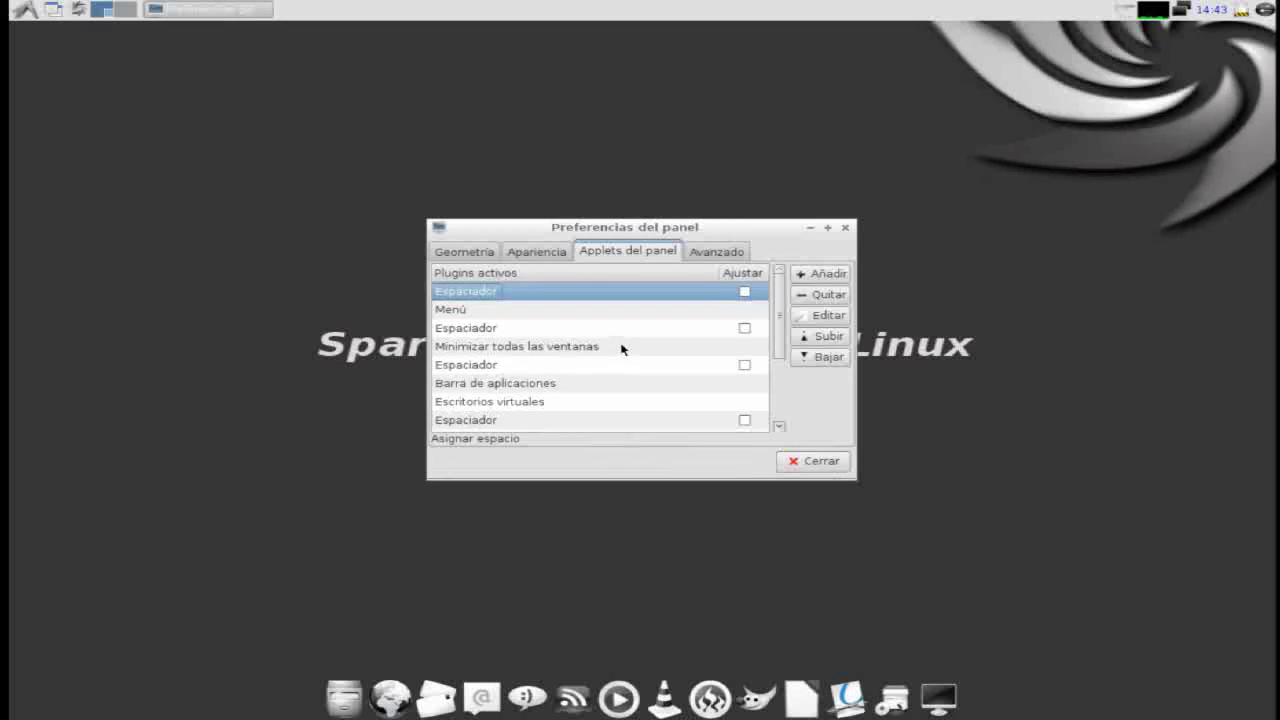
click(717, 253)
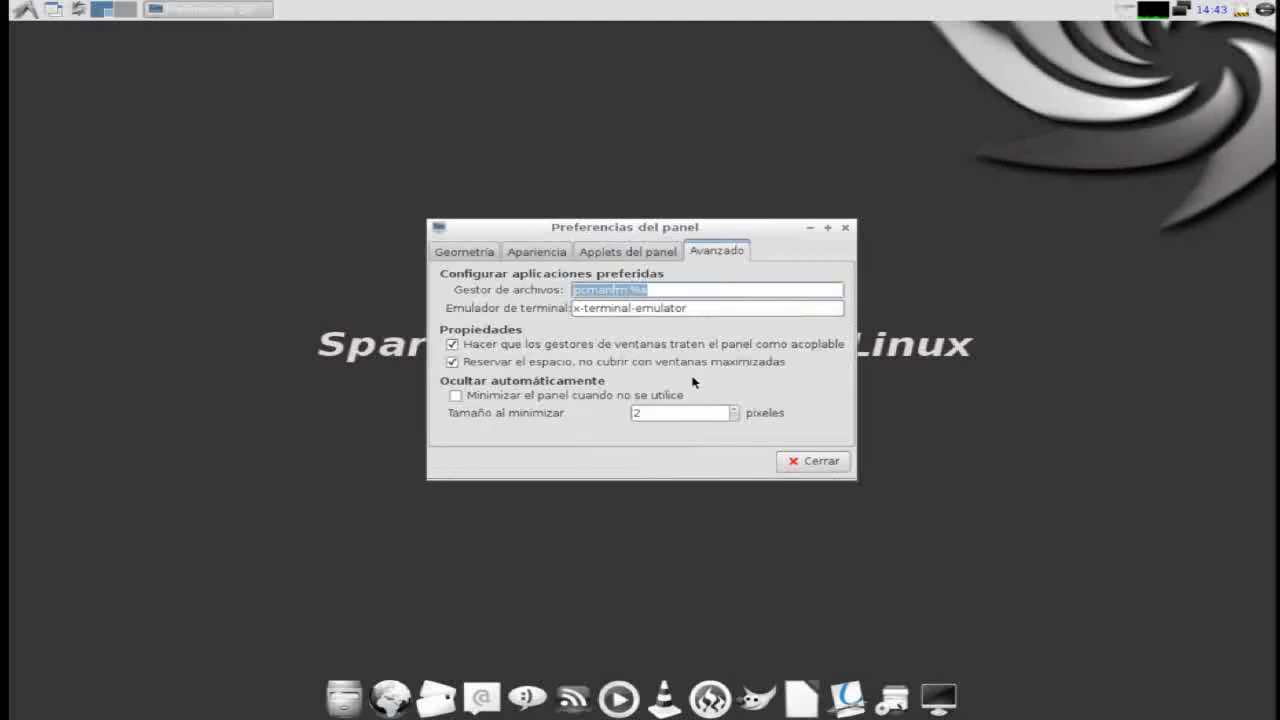
click(803, 467)
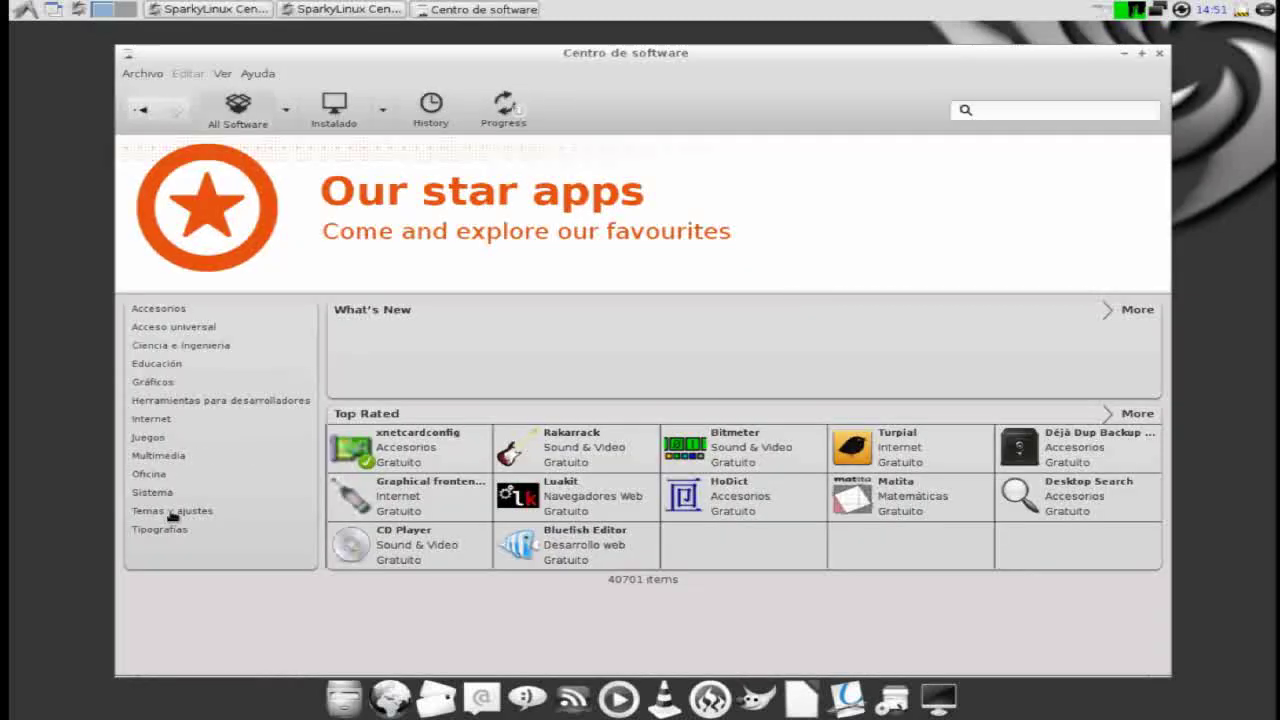
- Open the Inkscape Vector Graphics Editor page from Gráficos > Dibujo
click(155, 383)
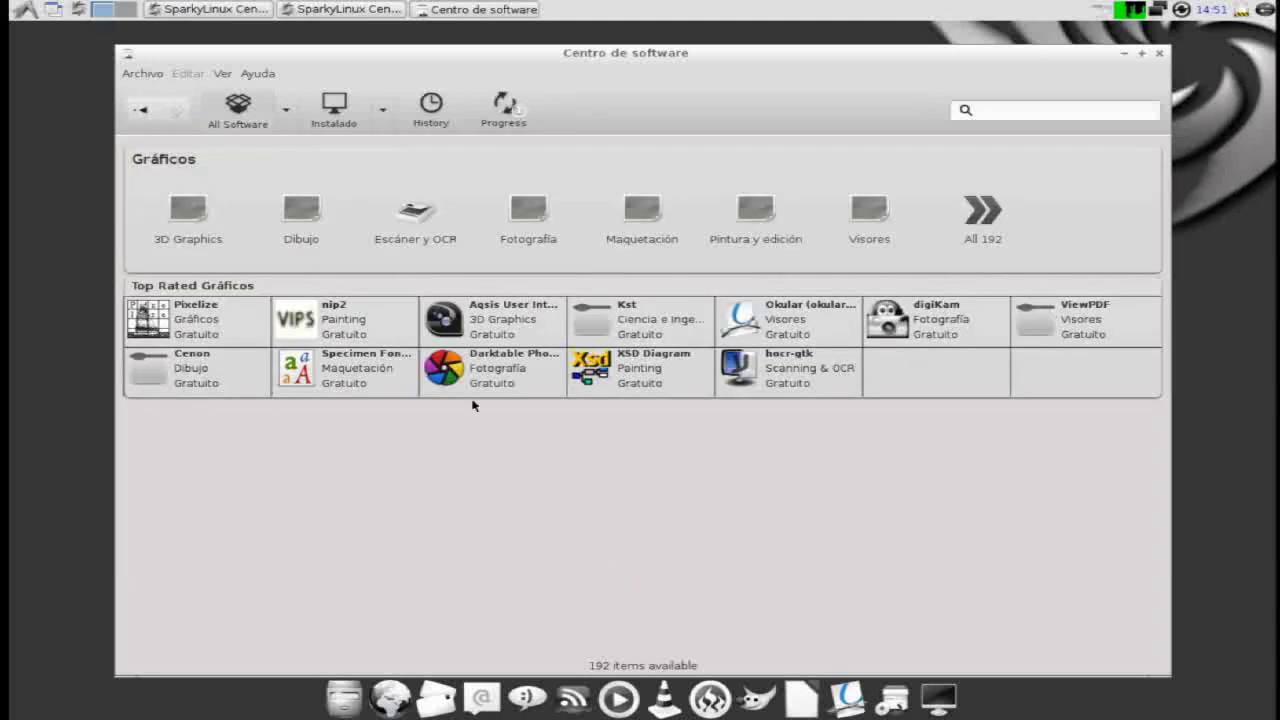
click(295, 218)
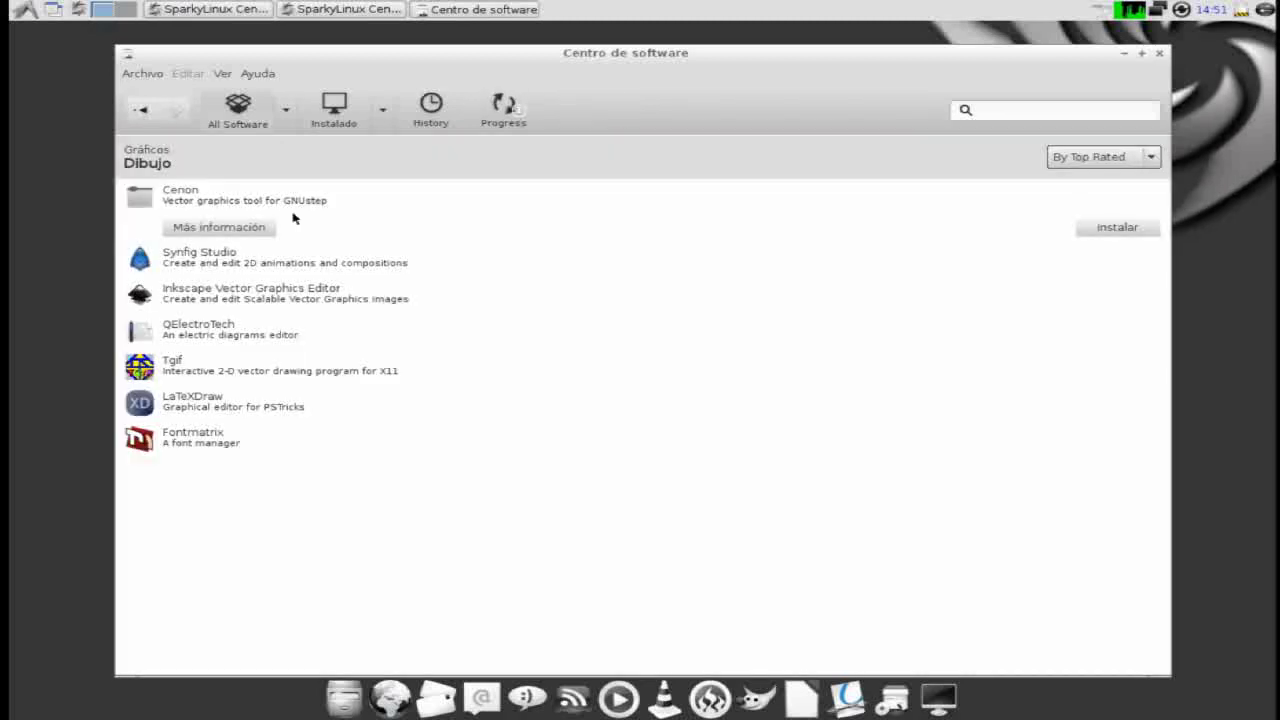
click(249, 293)
click(249, 294)
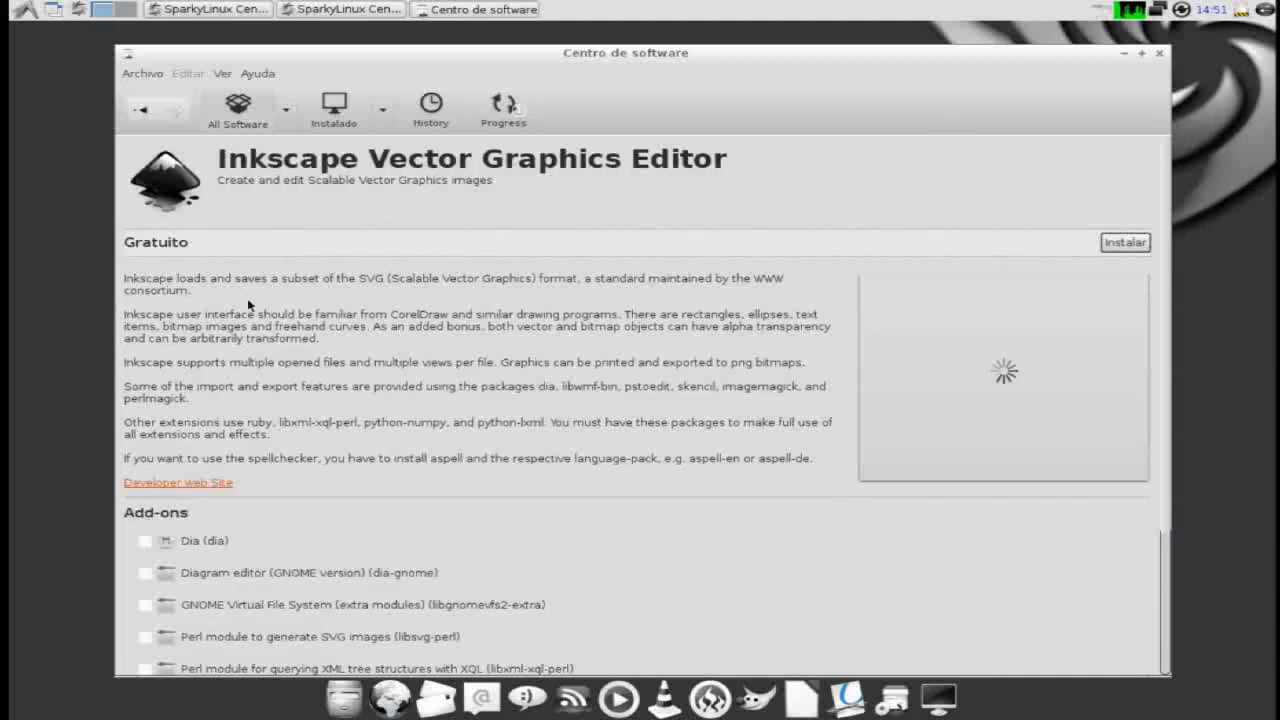
- Mark the Dia, Diagram editor, GNOME VFS, Perl XML, python-uniconvertor and other Inkscape add-ons
click(182, 580)
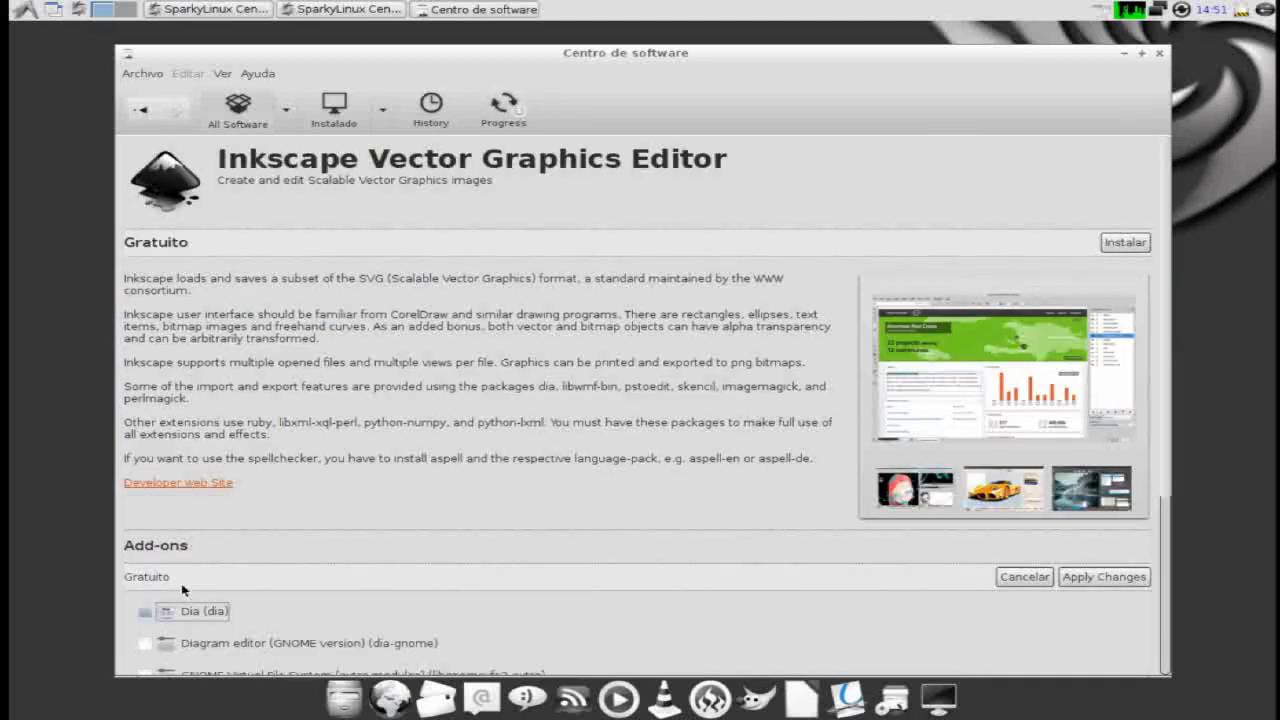
click(211, 644)
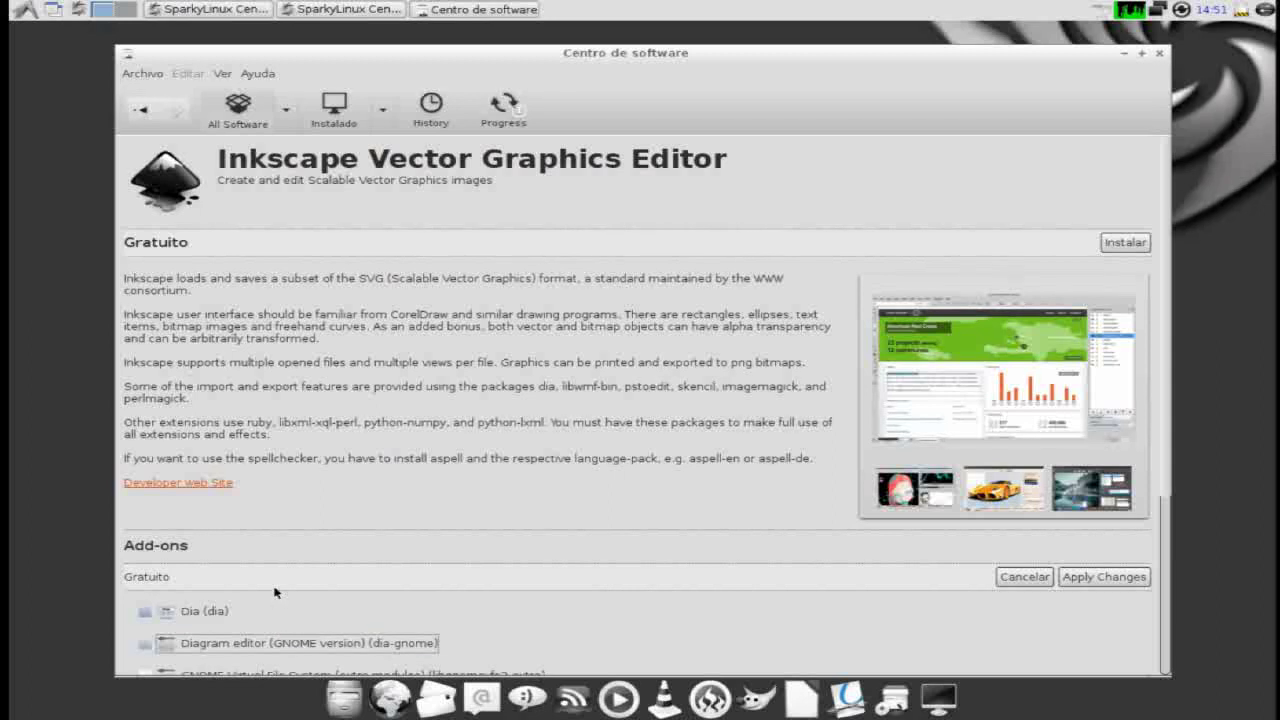
scroll(270, 600, down, 5)
click(222, 414)
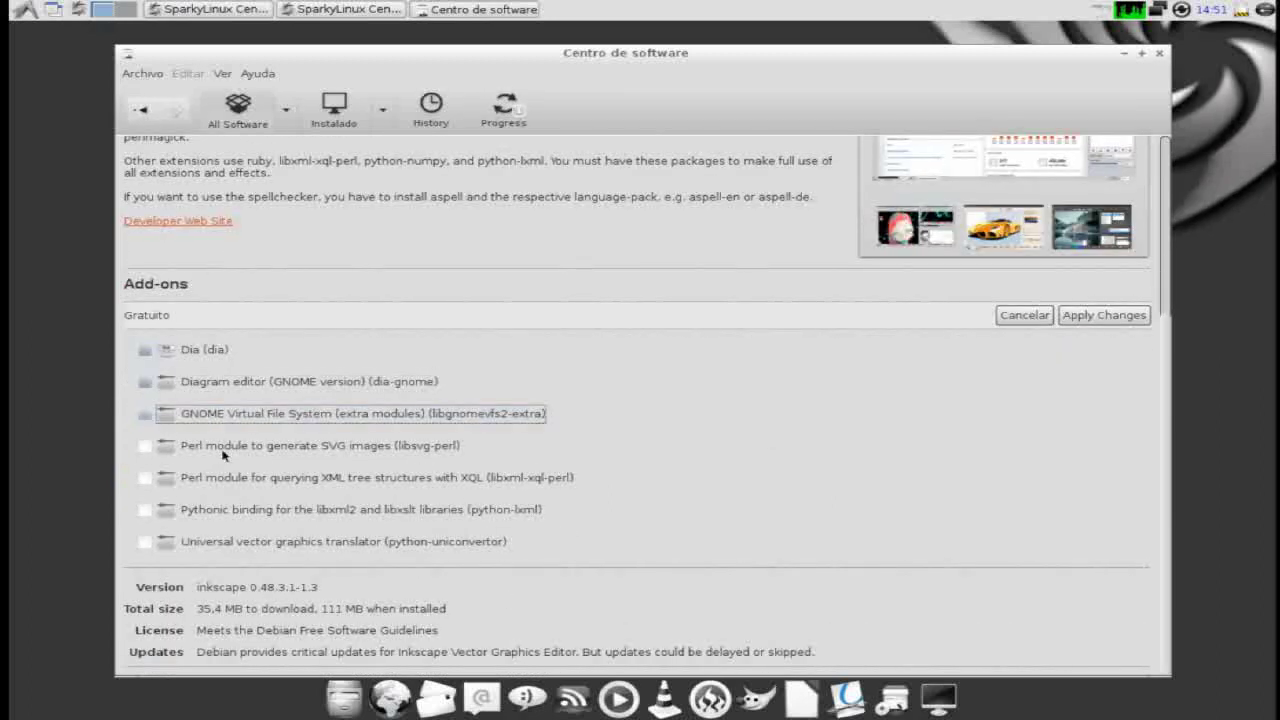
click(222, 452)
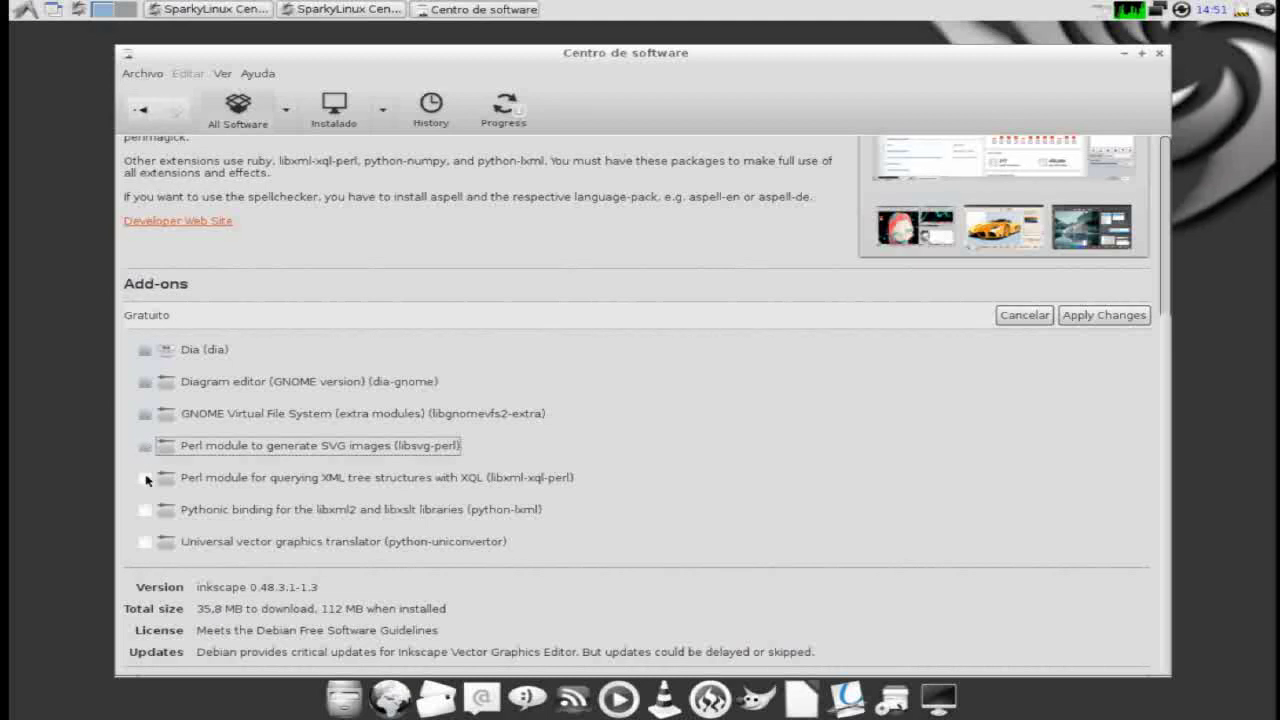
click(146, 483)
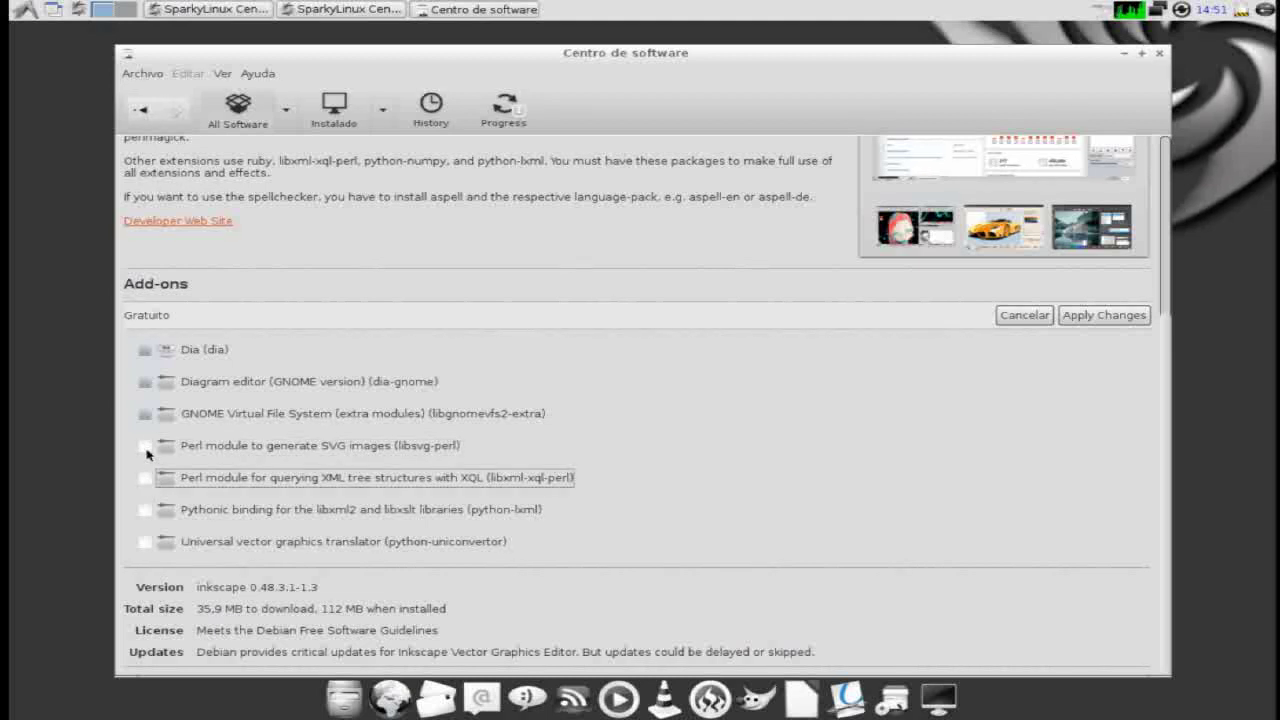
click(146, 450)
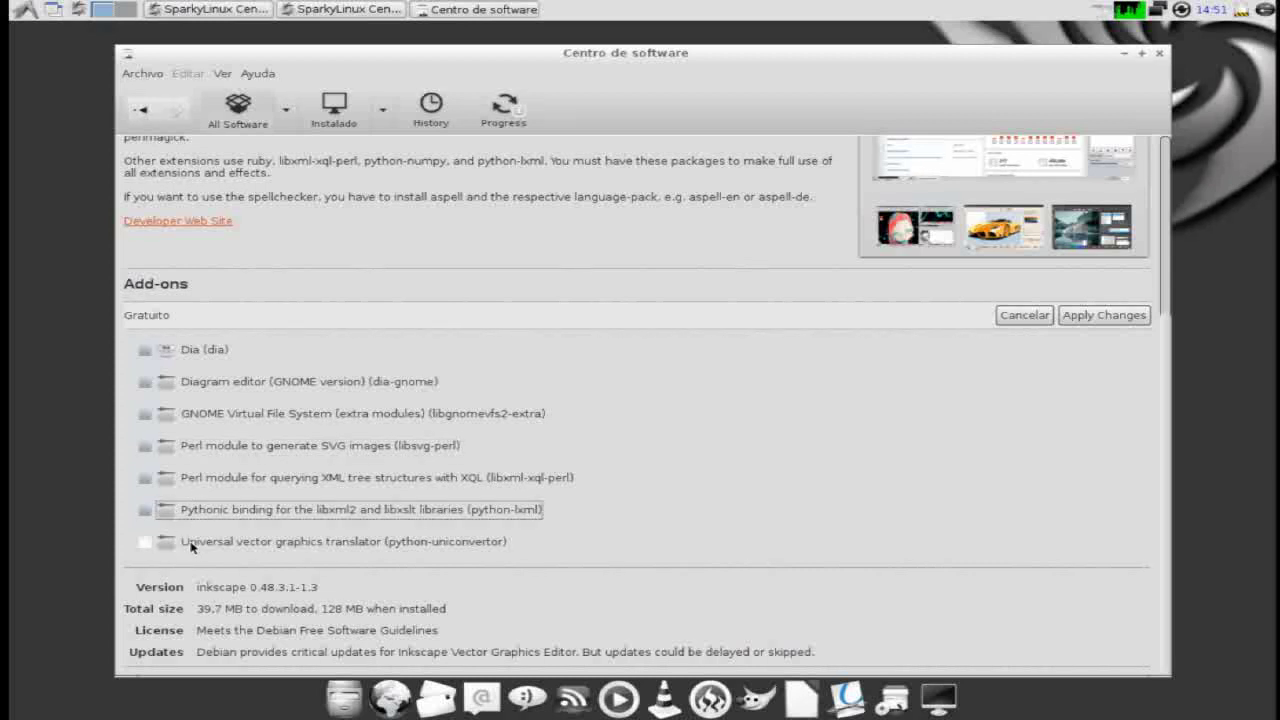
click(146, 542)
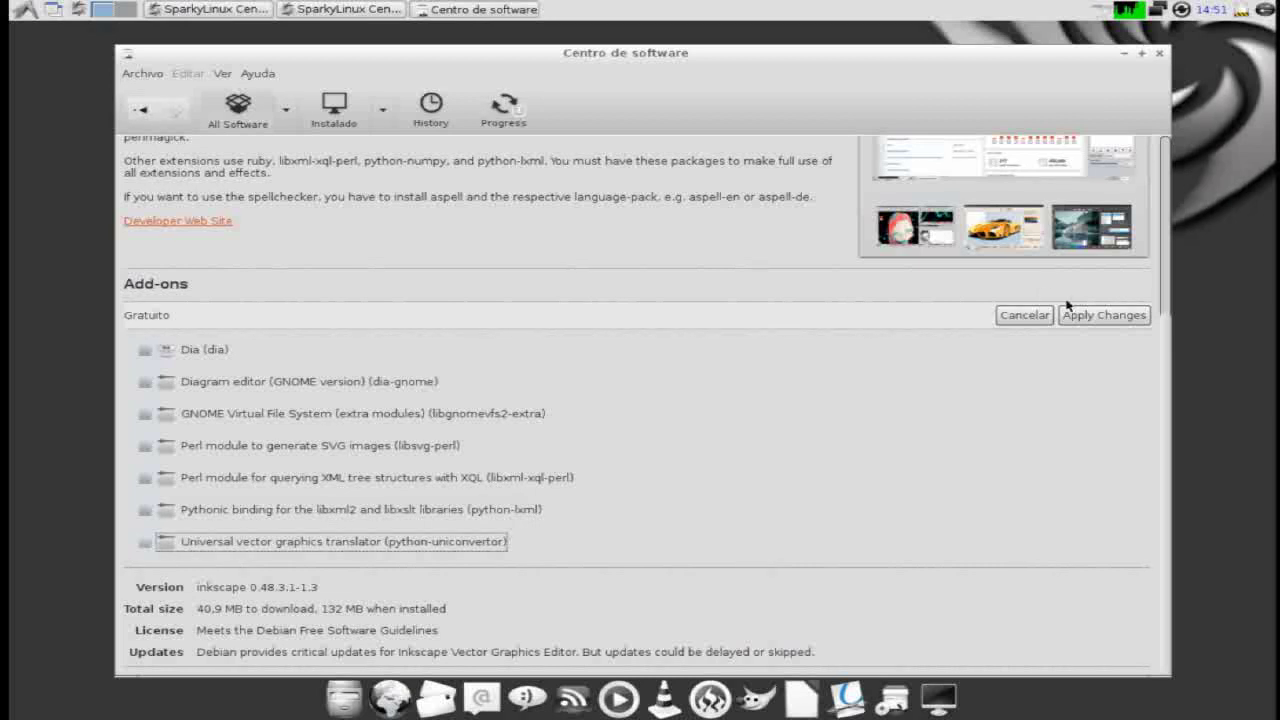
scroll(1041, 302, up, 5)
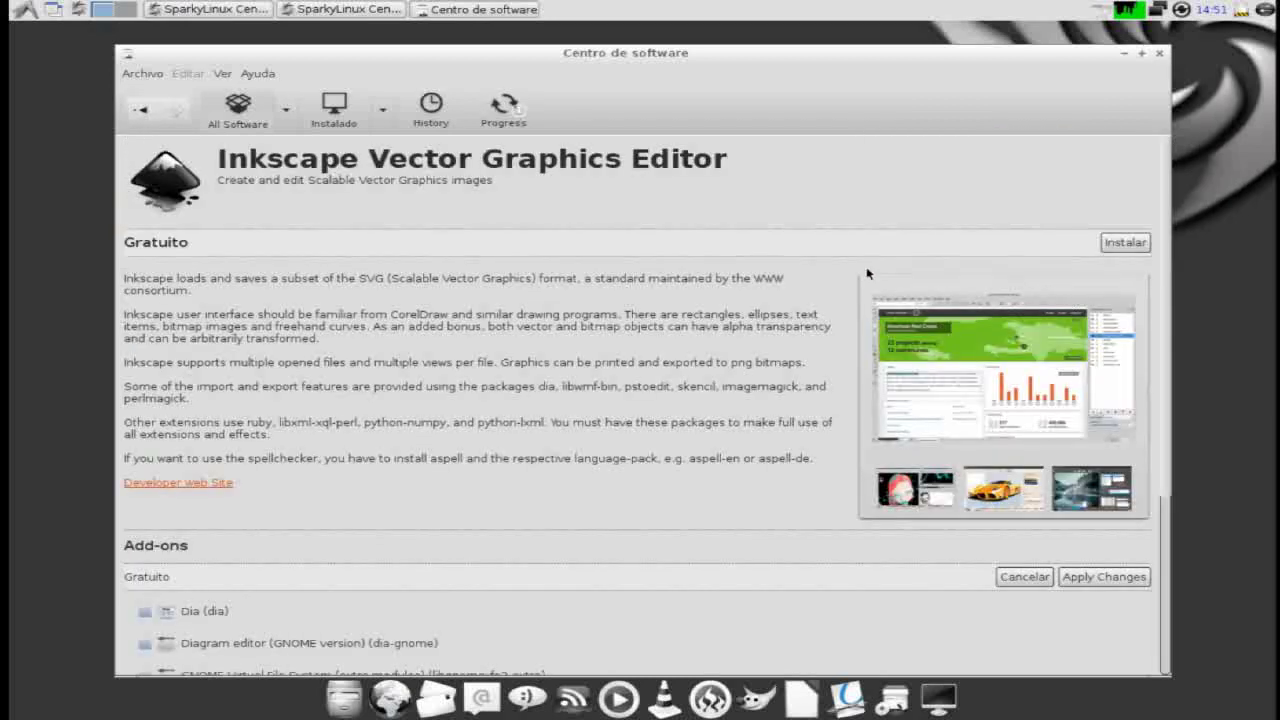
- Start installing Inkscape with the chosen add-ons, then launch the Liferea news reader
click(1122, 245)
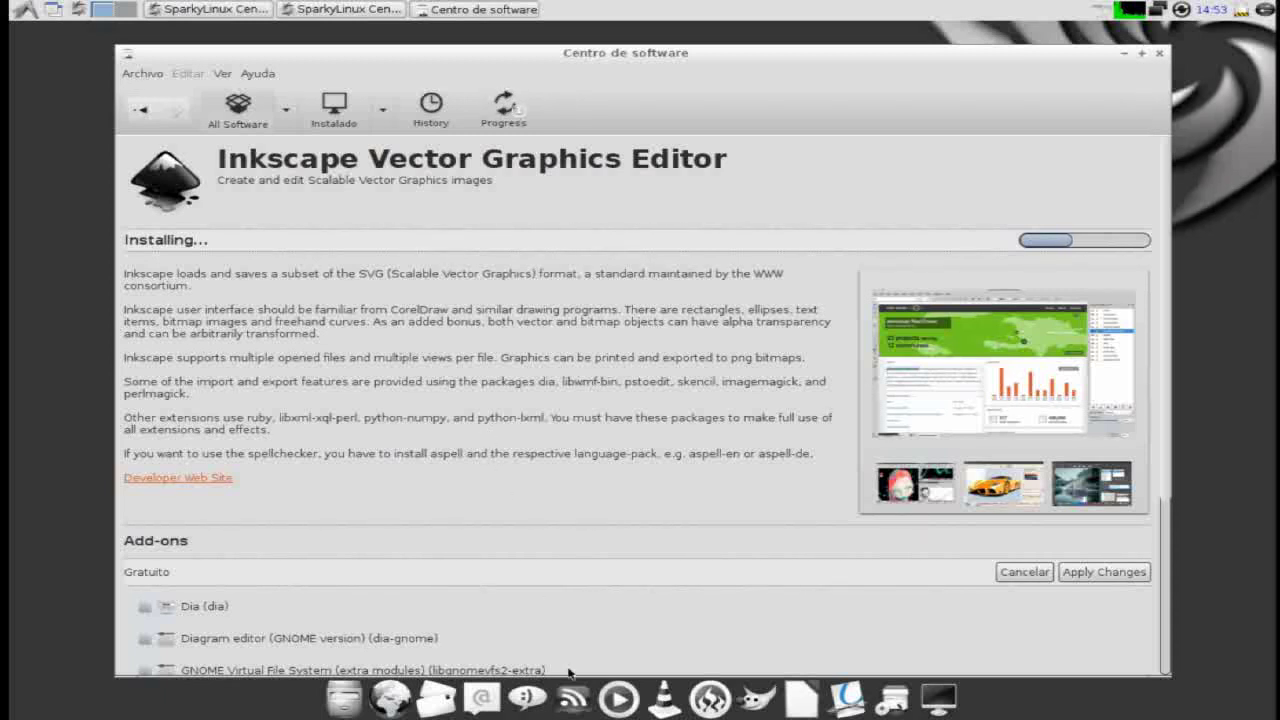
click(574, 706)
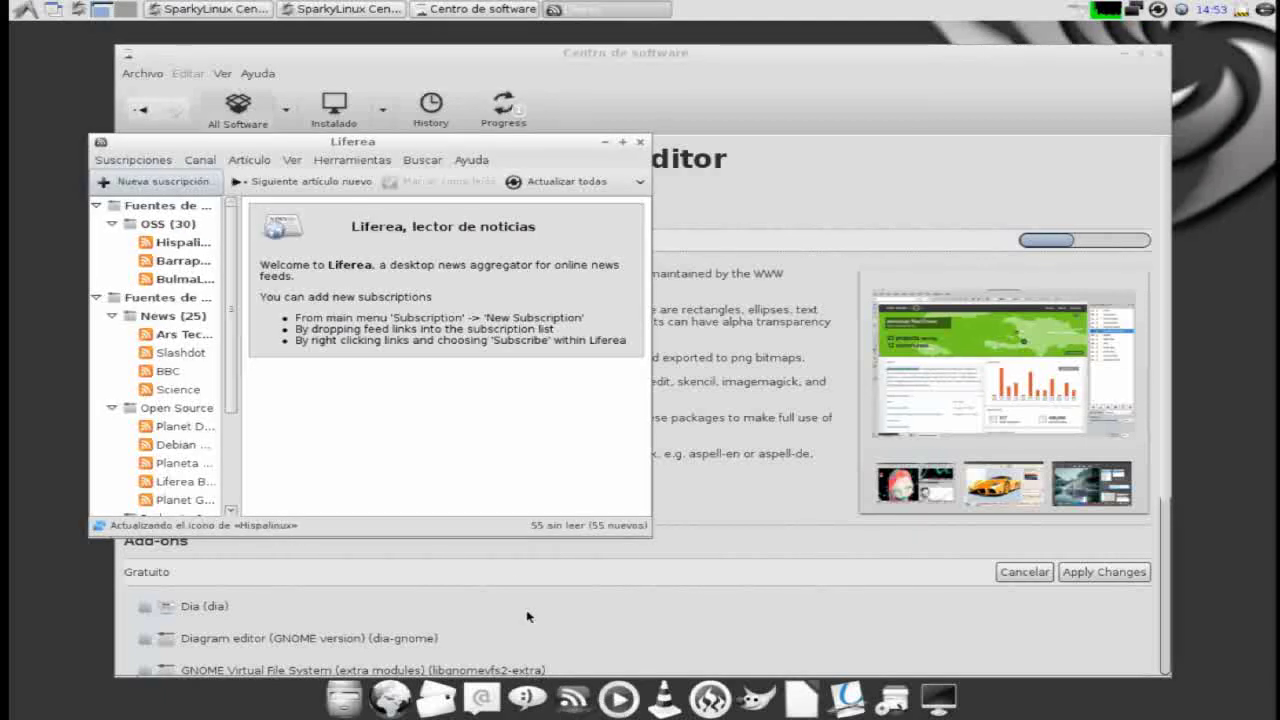
- Close Liferea, try and close Exaile, and accept VLC's privacy policy before closing it
click(640, 145)
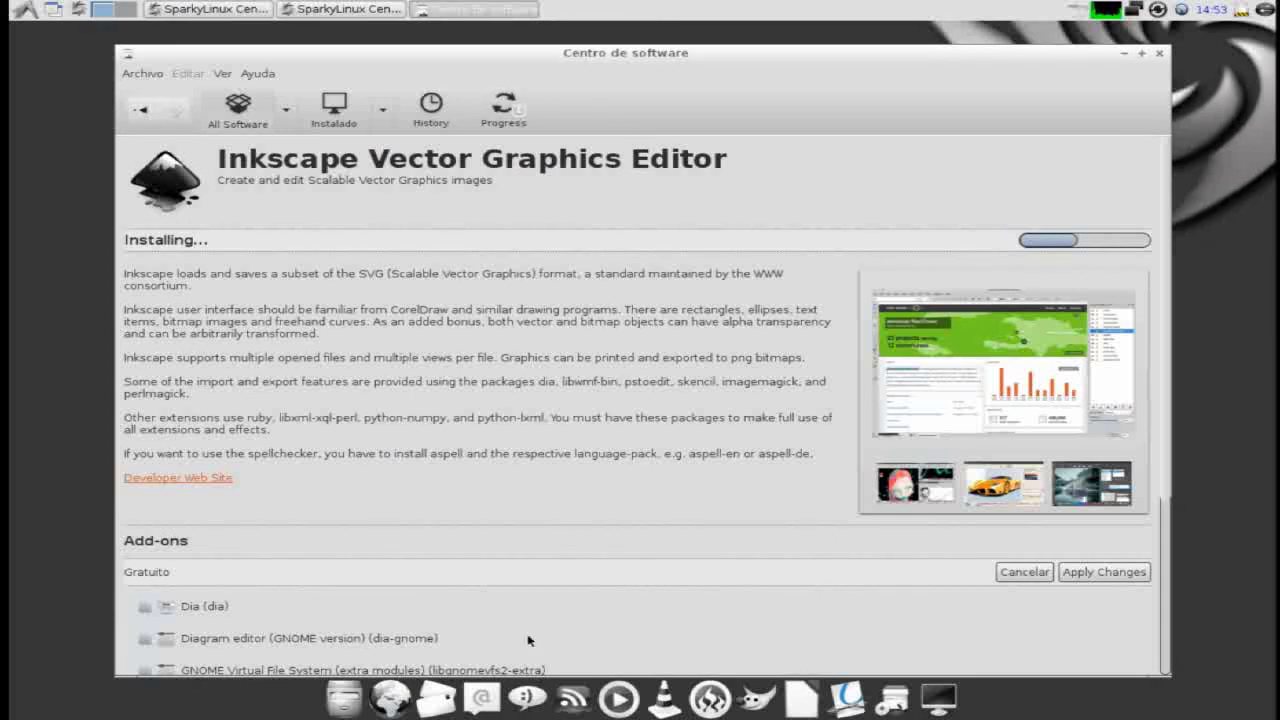
click(620, 700)
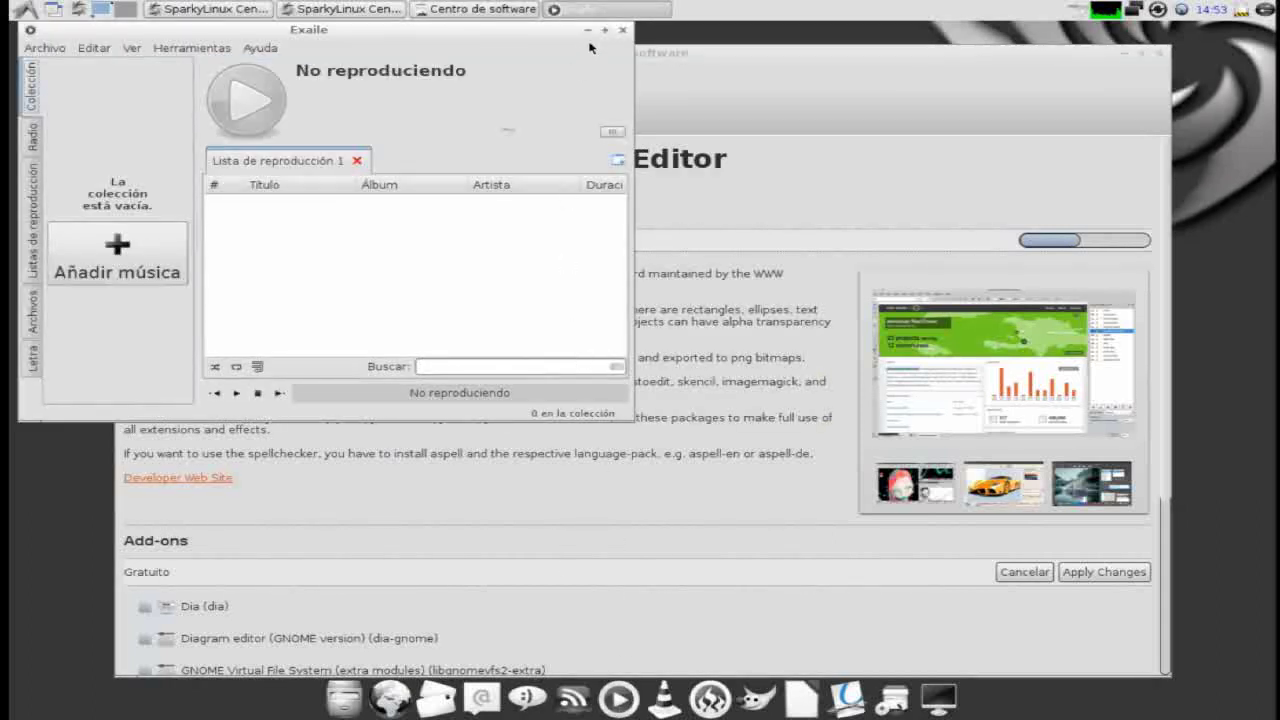
click(622, 30)
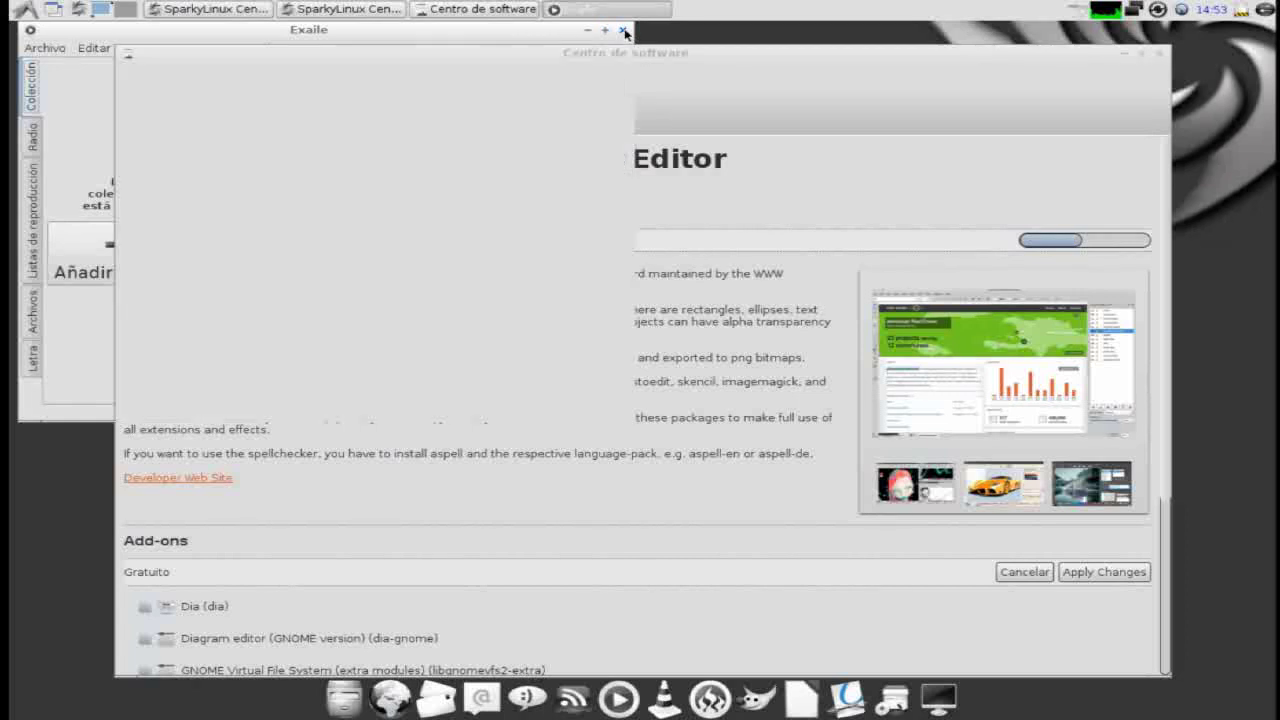
click(664, 703)
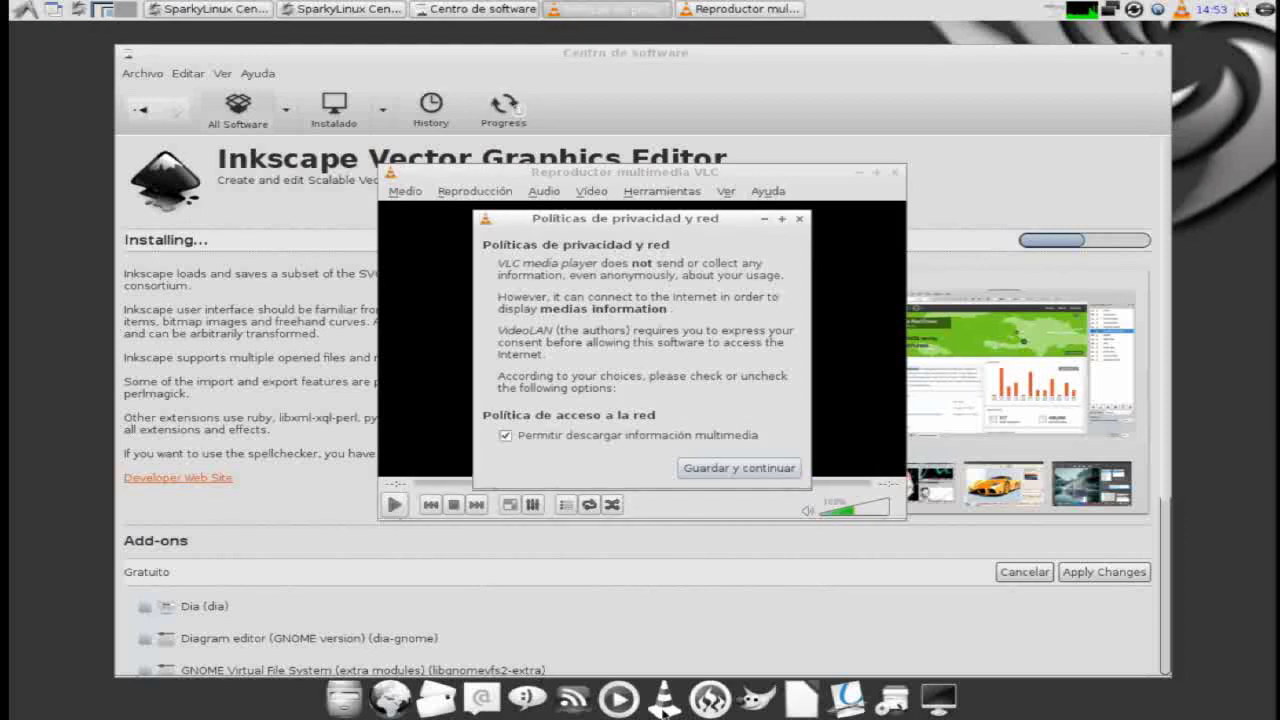
click(762, 472)
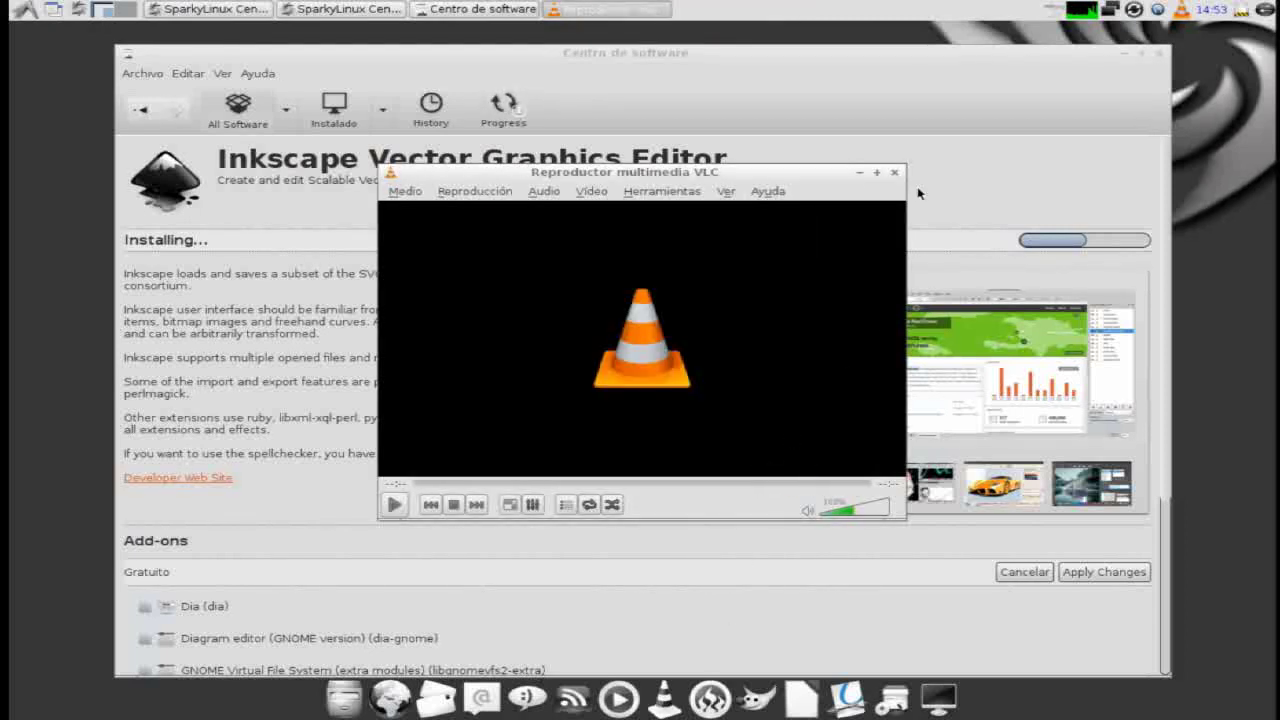
click(894, 173)
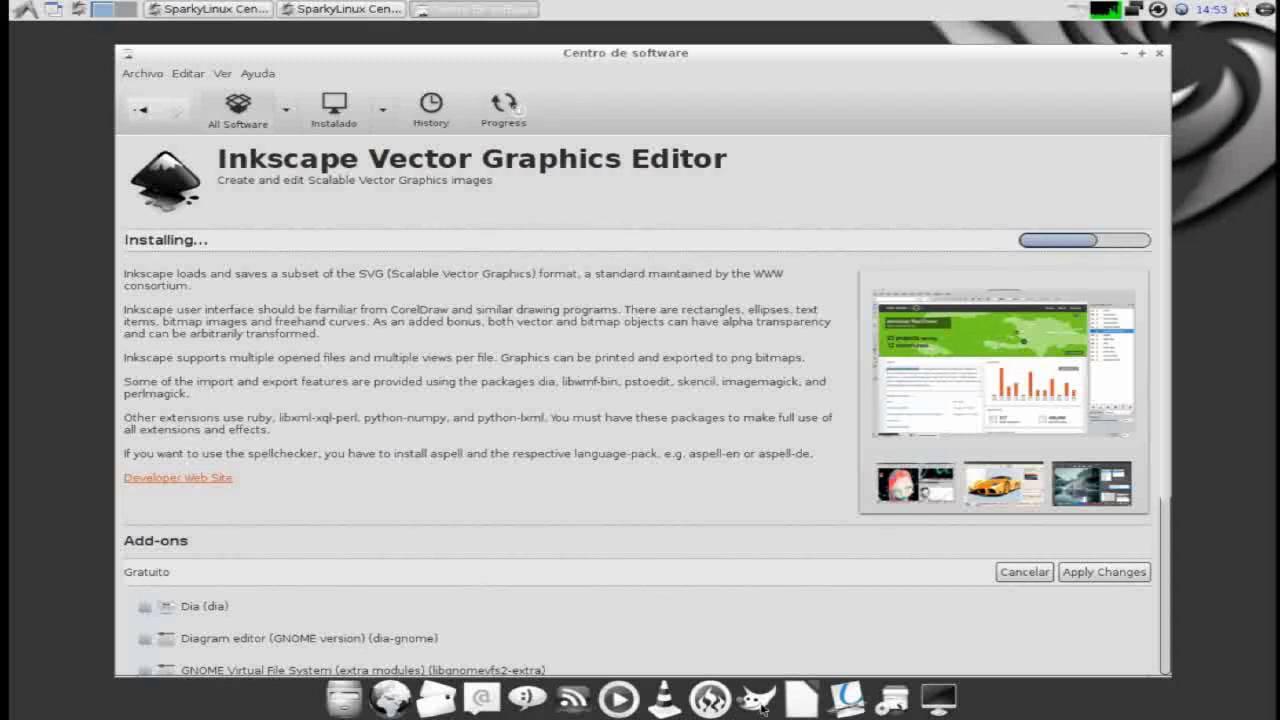
- Launch GIMP, switch it to single-window mode via Ventanas, maximize it, then close it
click(760, 704)
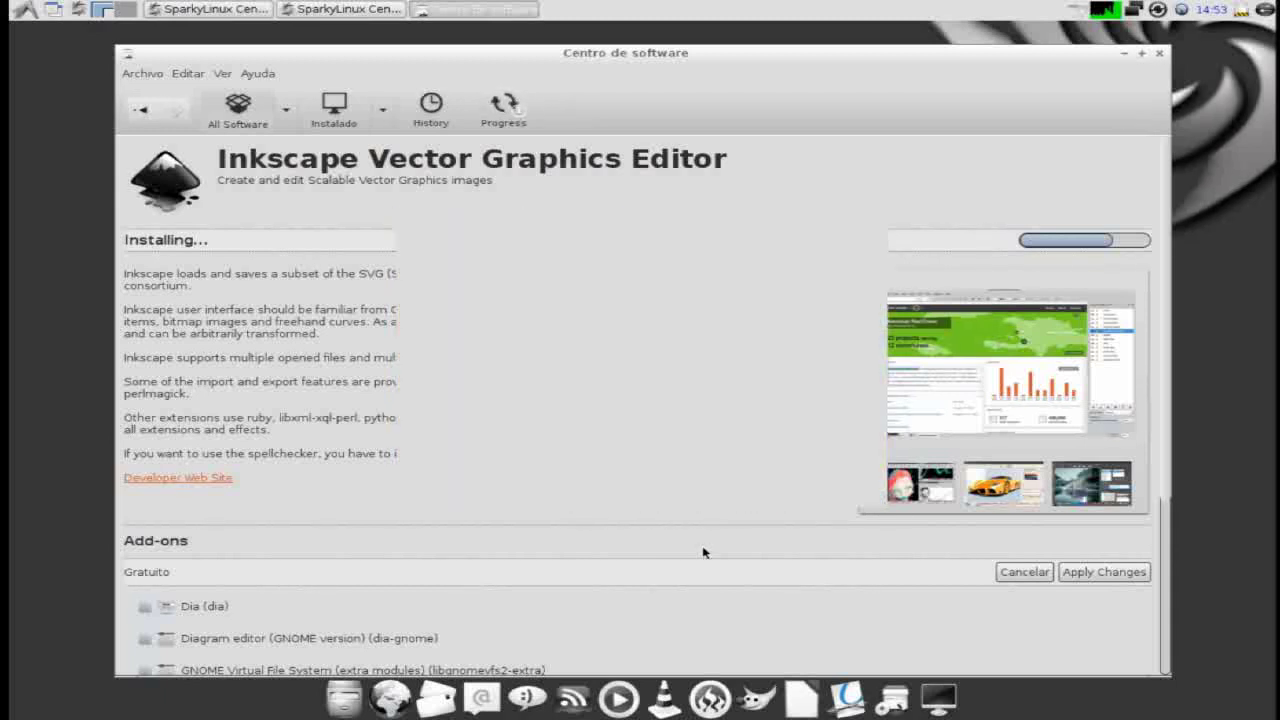
click(768, 325)
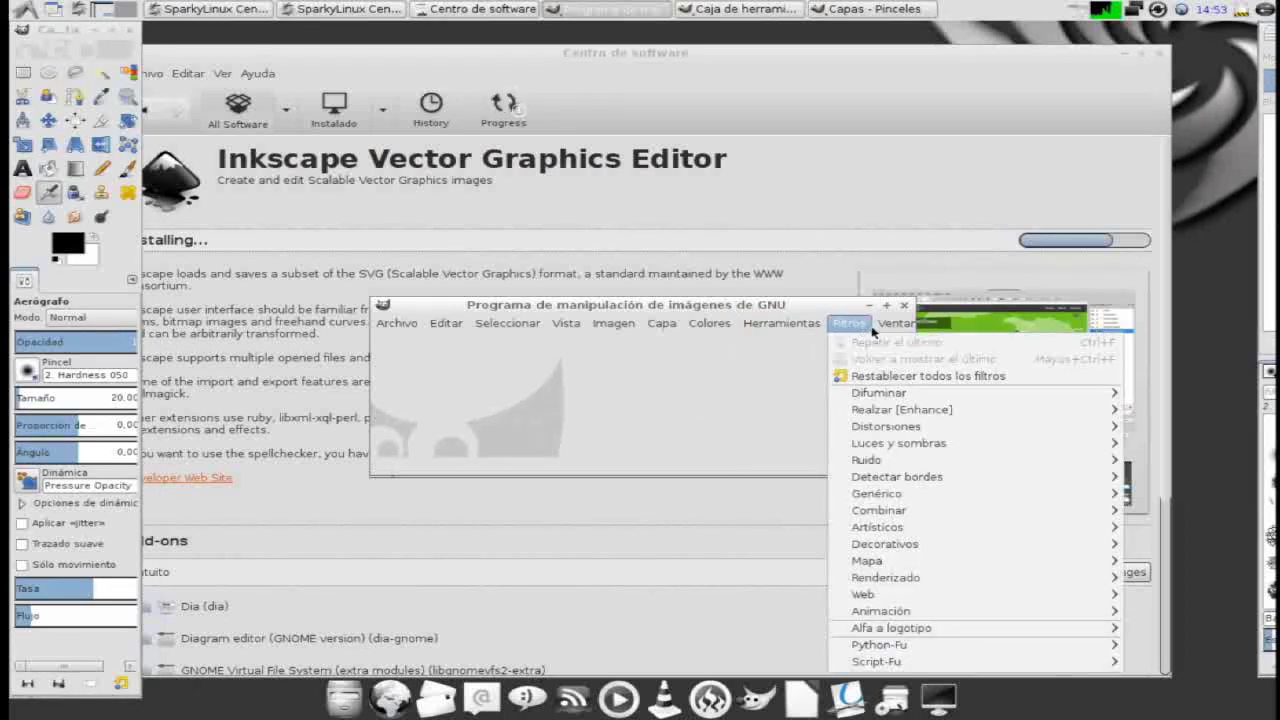
mouse_move(895, 323)
click(936, 442)
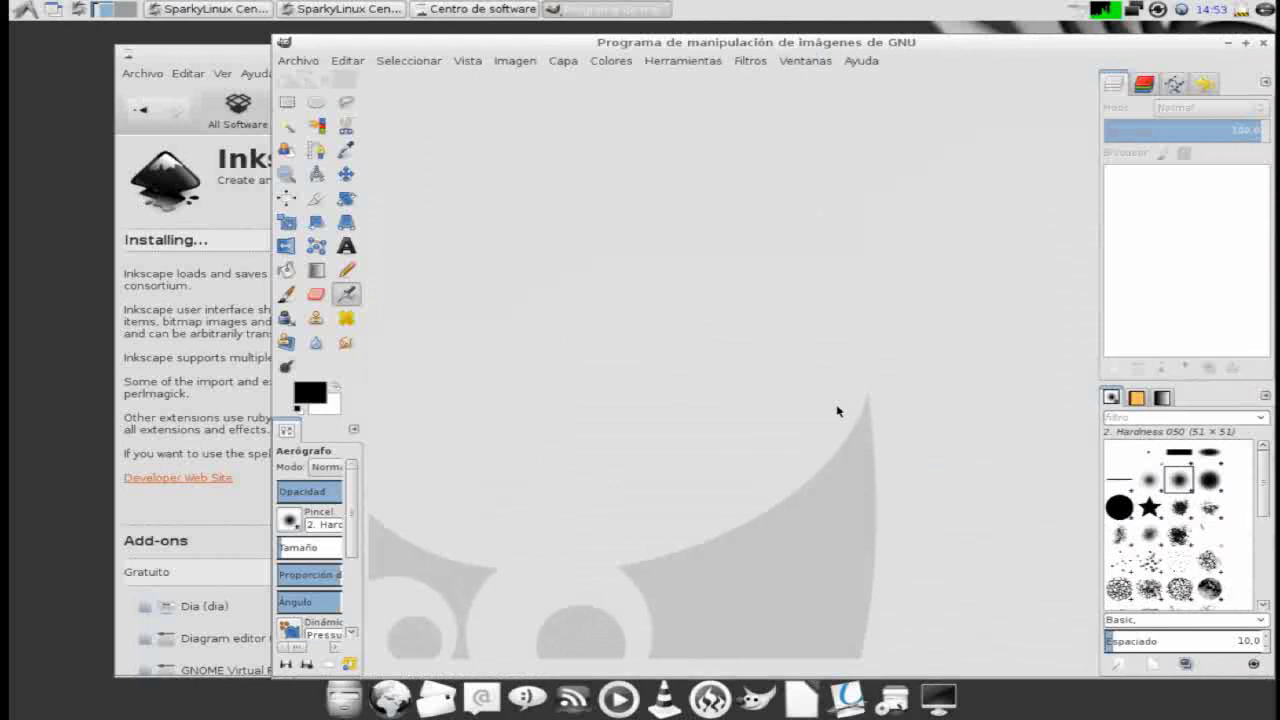
click(1245, 42)
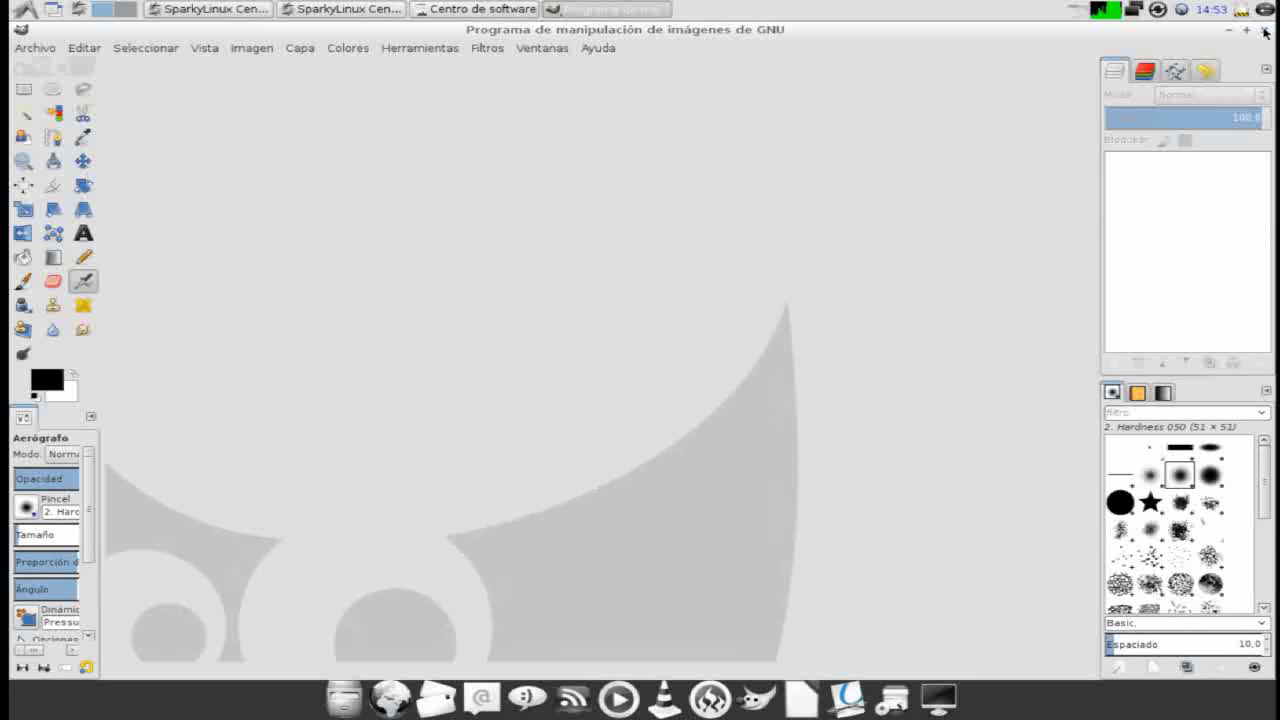
click(1265, 33)
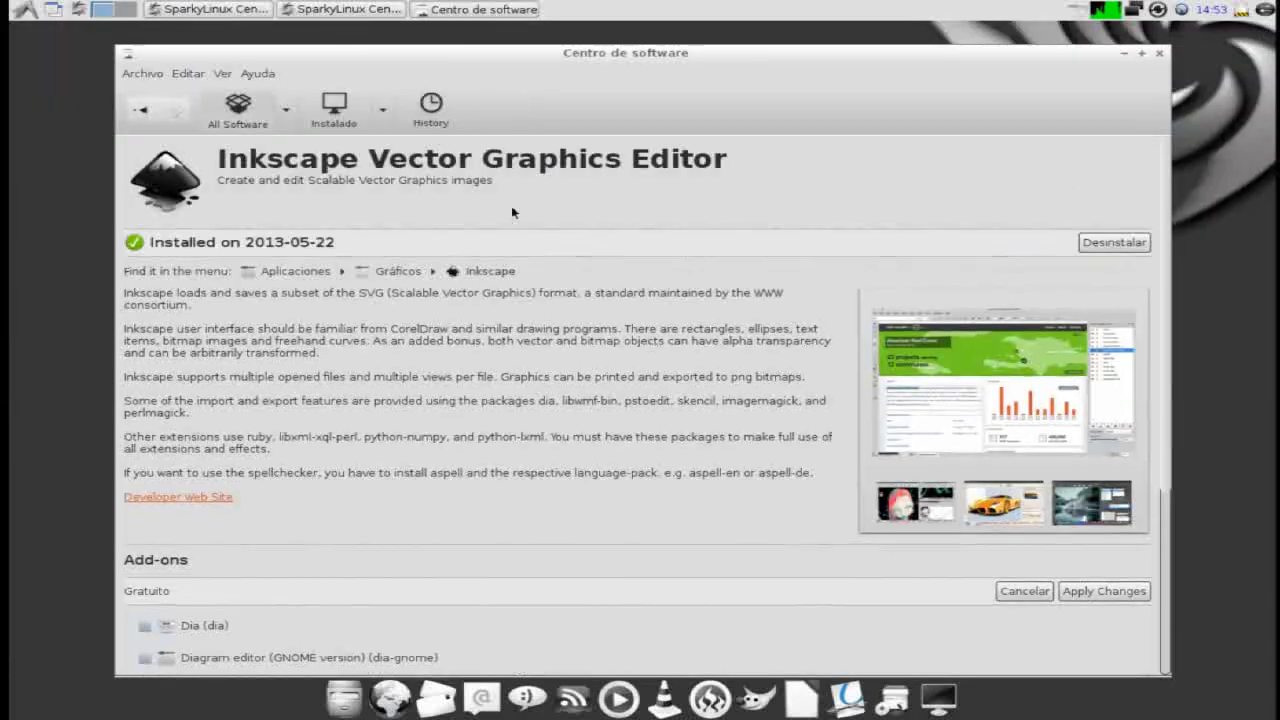
- Search All Software for 'dropbox', then close Centro de software
click(237, 108)
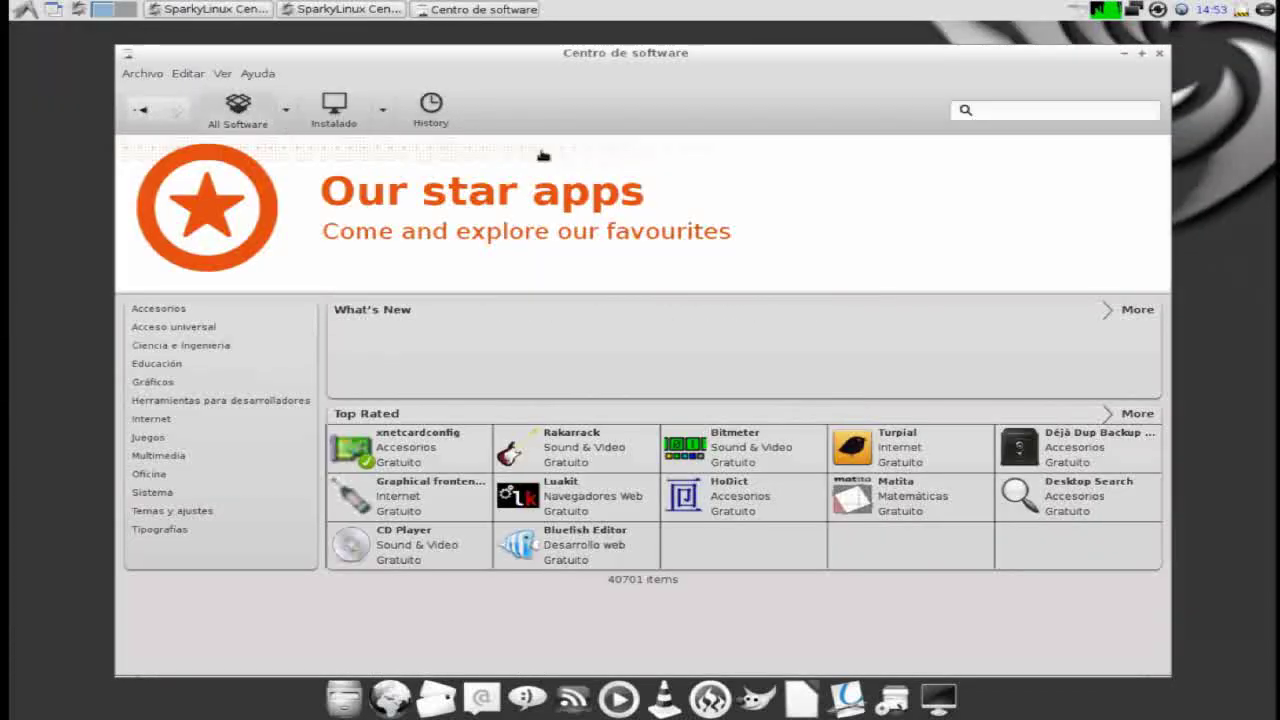
click(990, 110)
text(d)
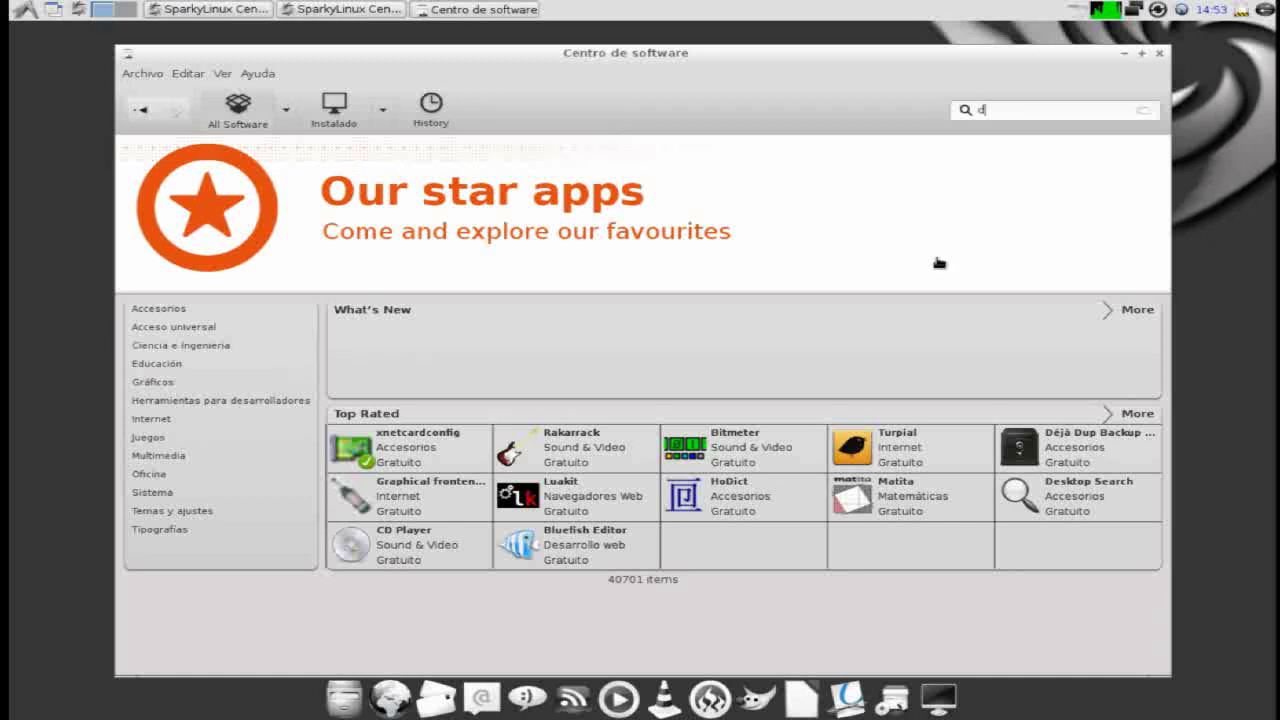
text(ropbox)
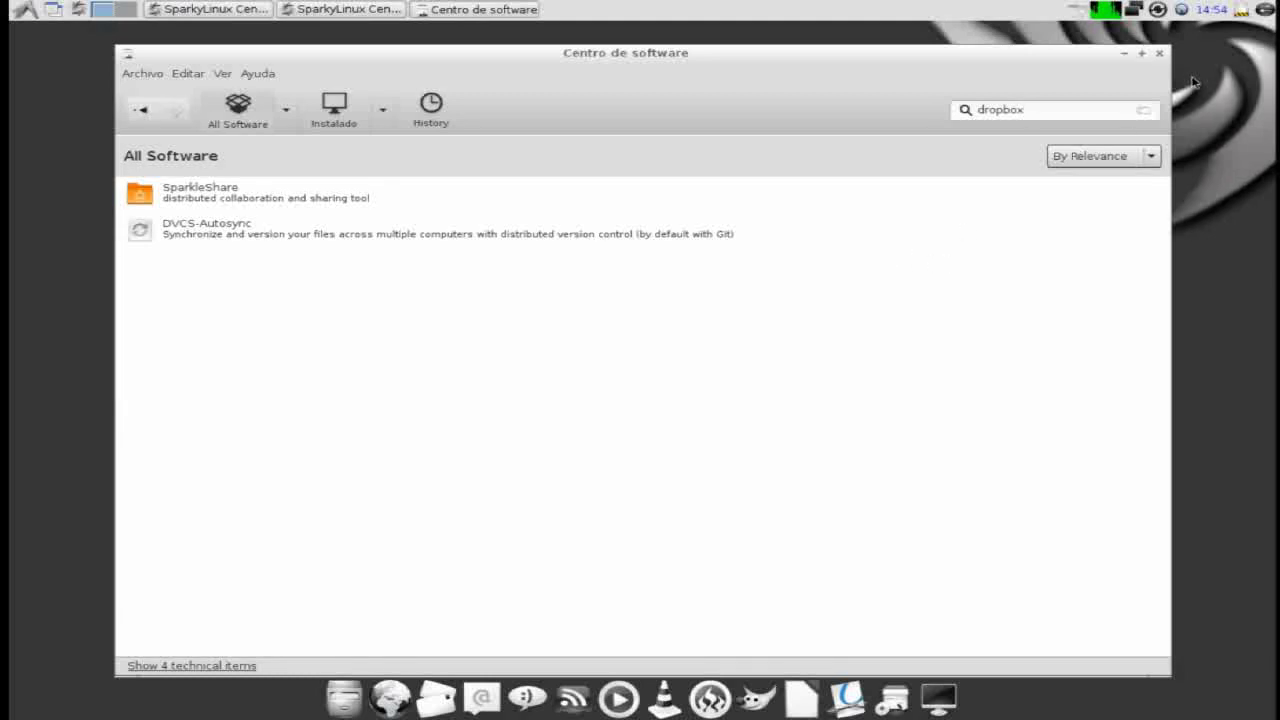
click(1161, 55)
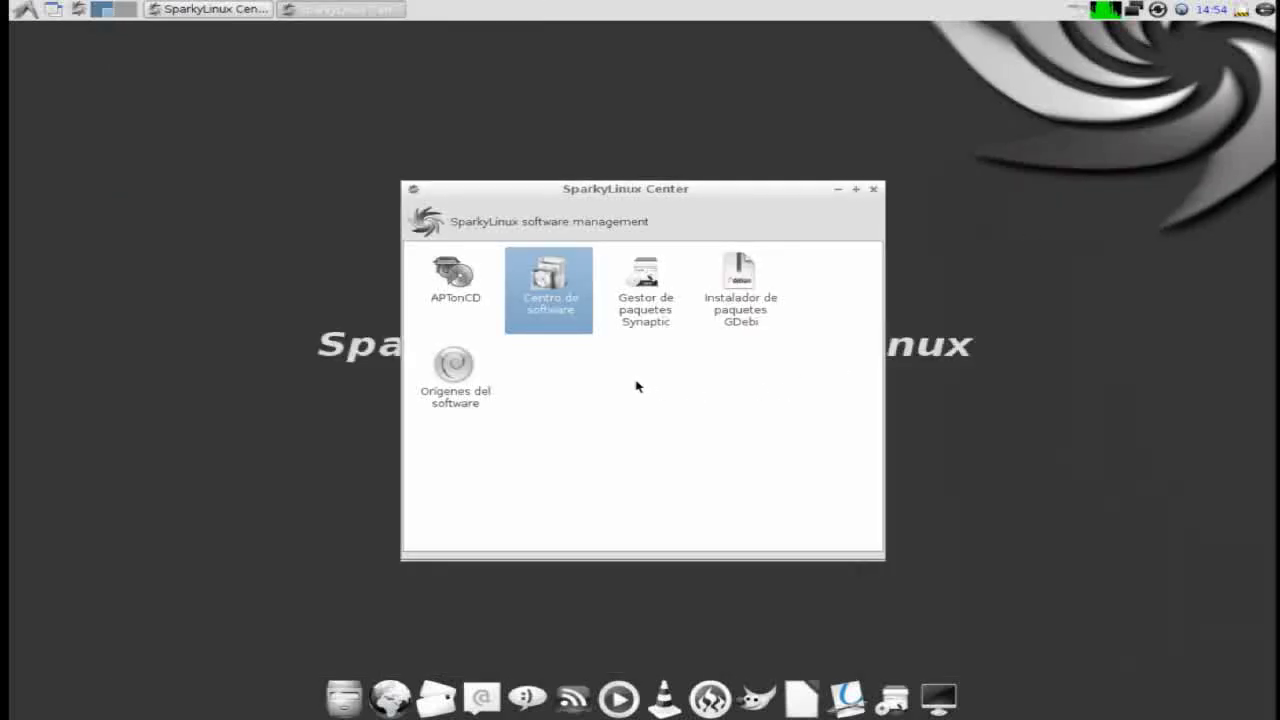
- Close software management, view Others' IcedTea Web Control Panel entry, then close SparkyLinux Center windows
click(873, 190)
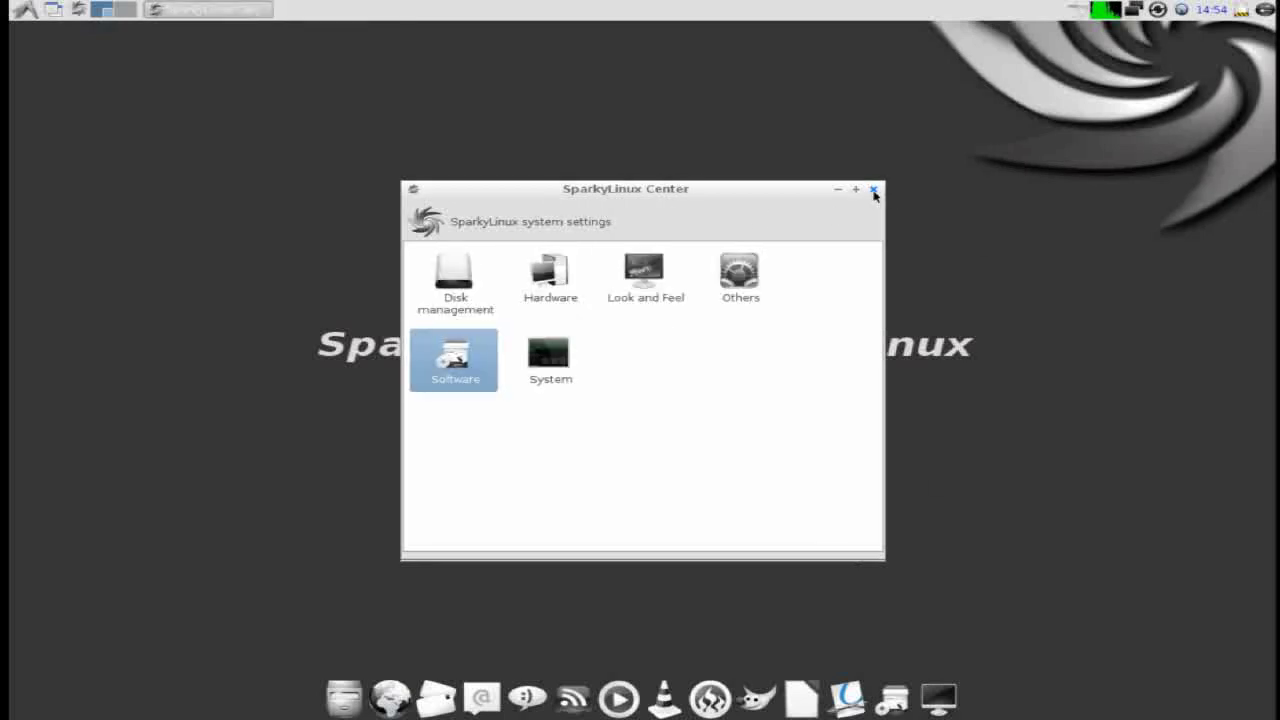
double_click(740, 280)
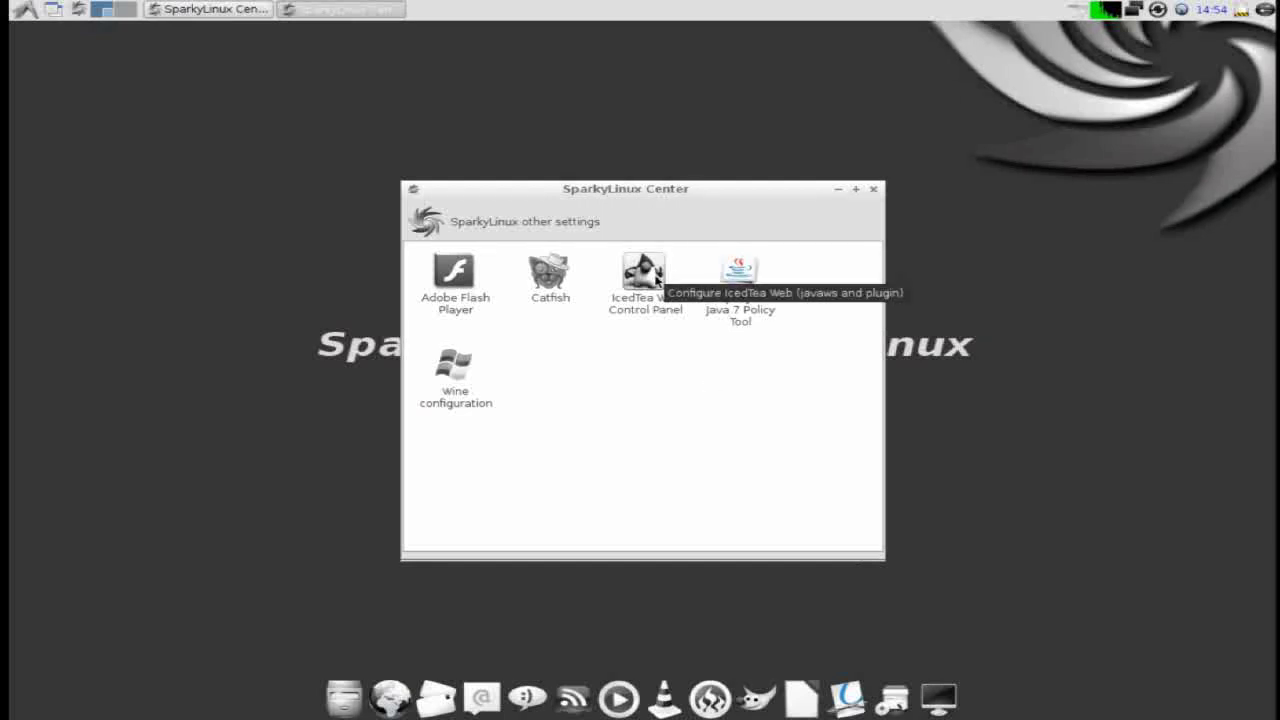
click(657, 281)
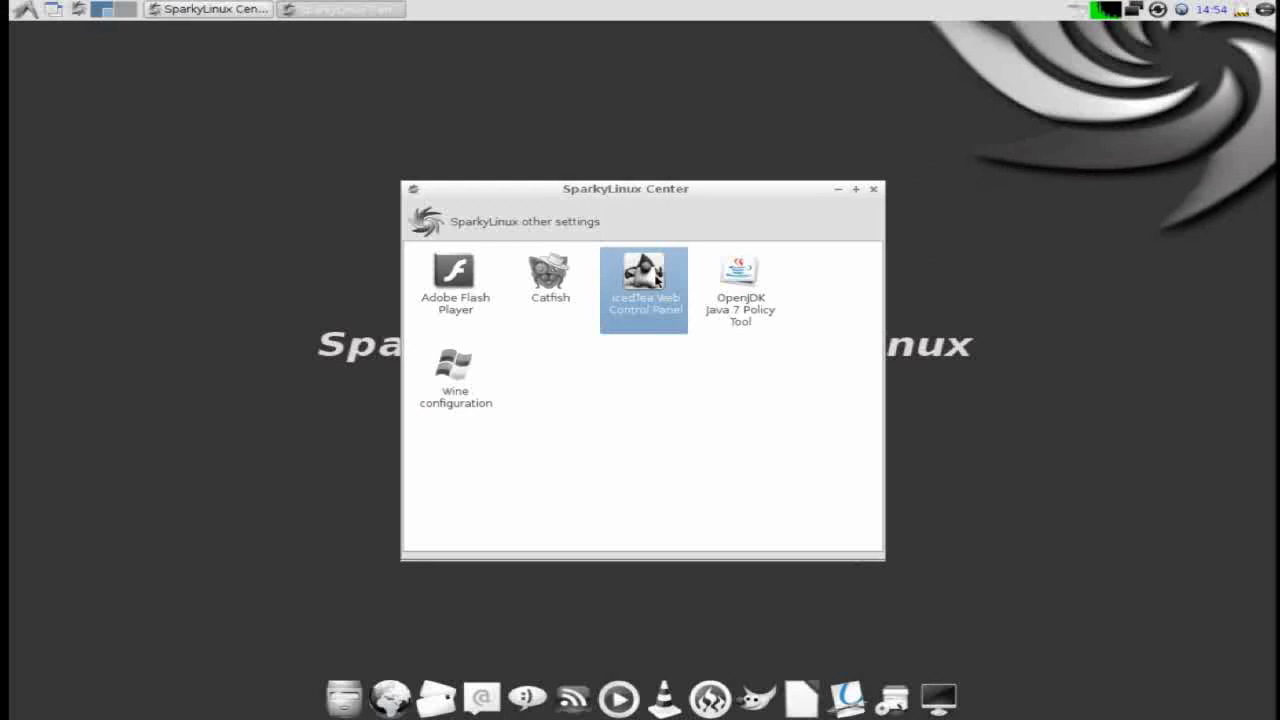
click(873, 190)
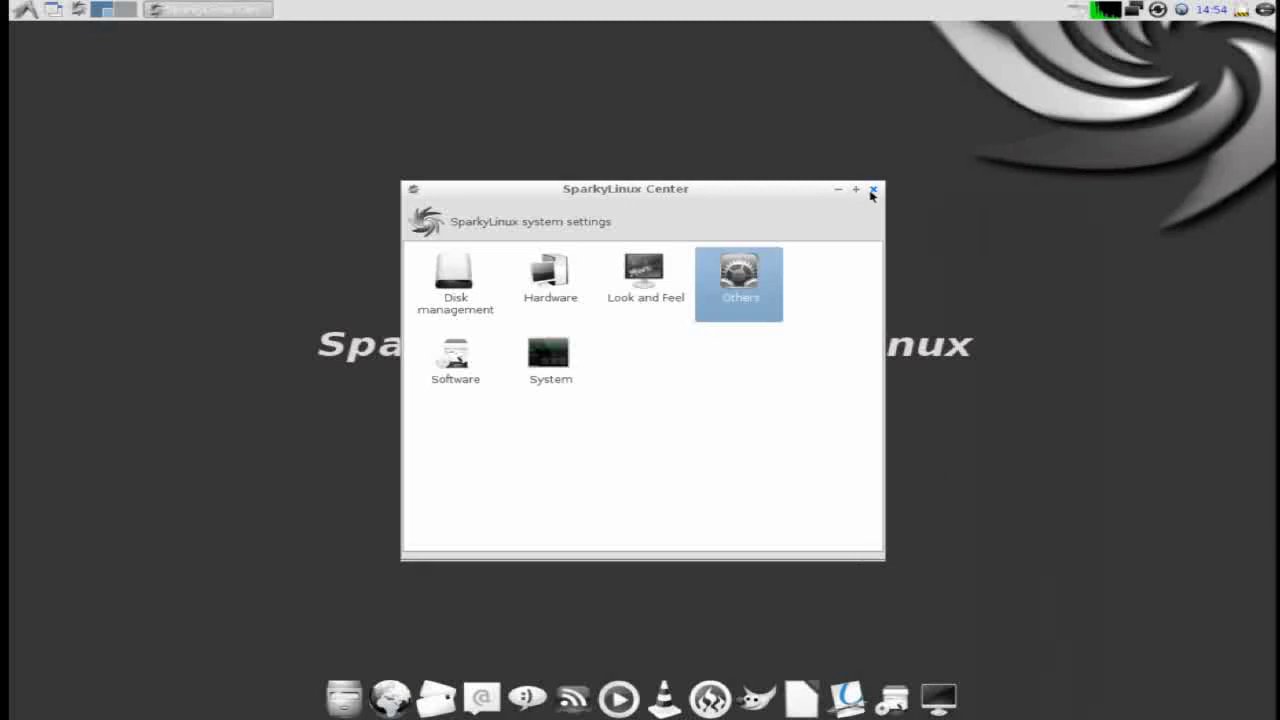
click(872, 191)
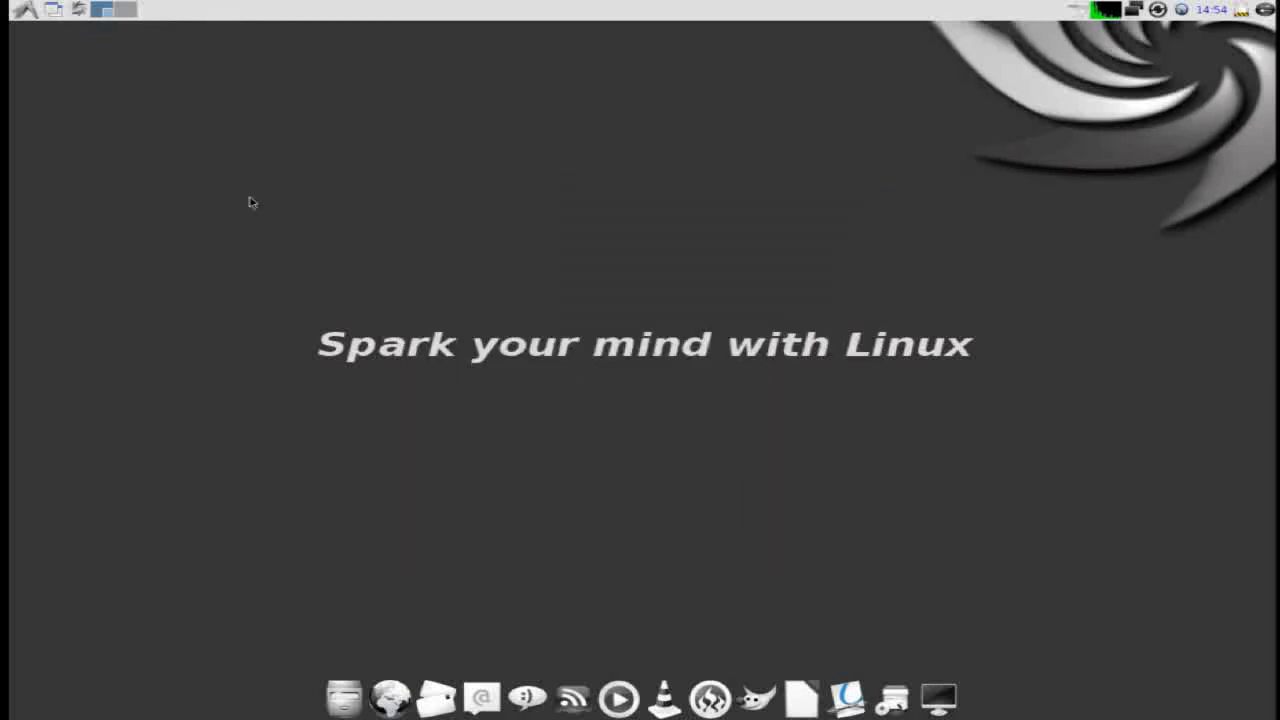
click(26, 9)
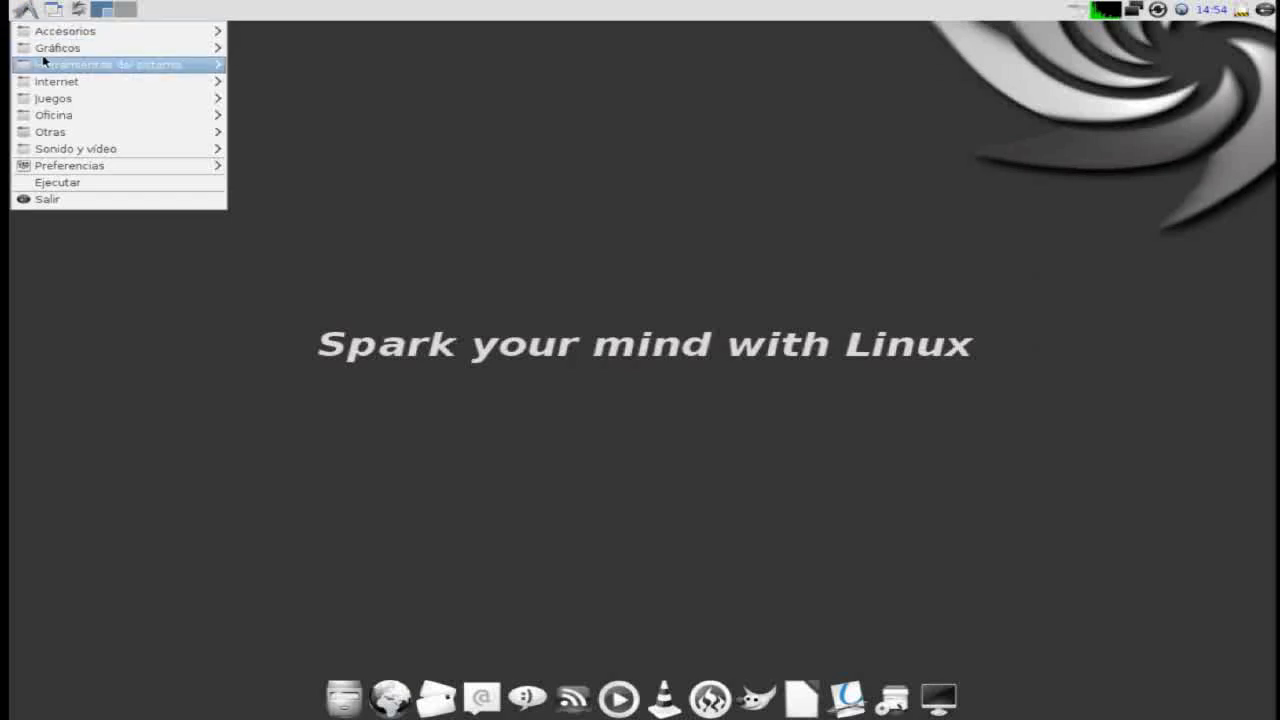
mouse_move(46, 85)
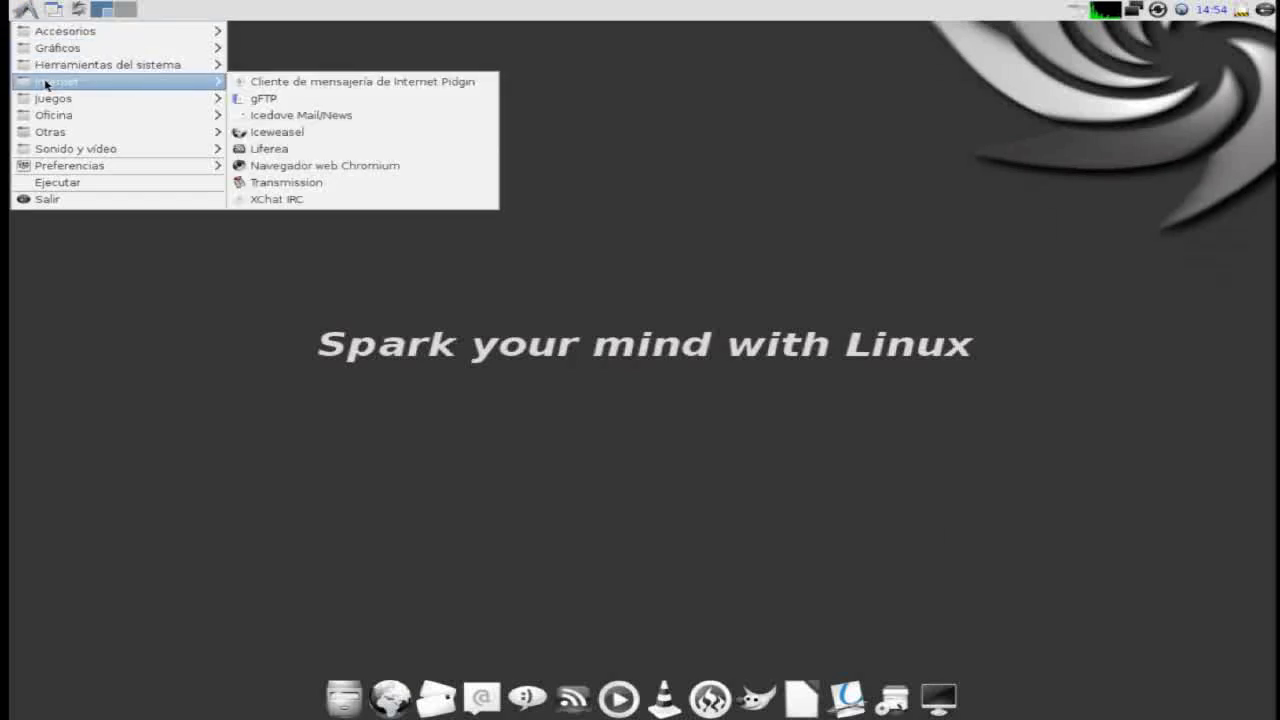
mouse_move(70, 57)
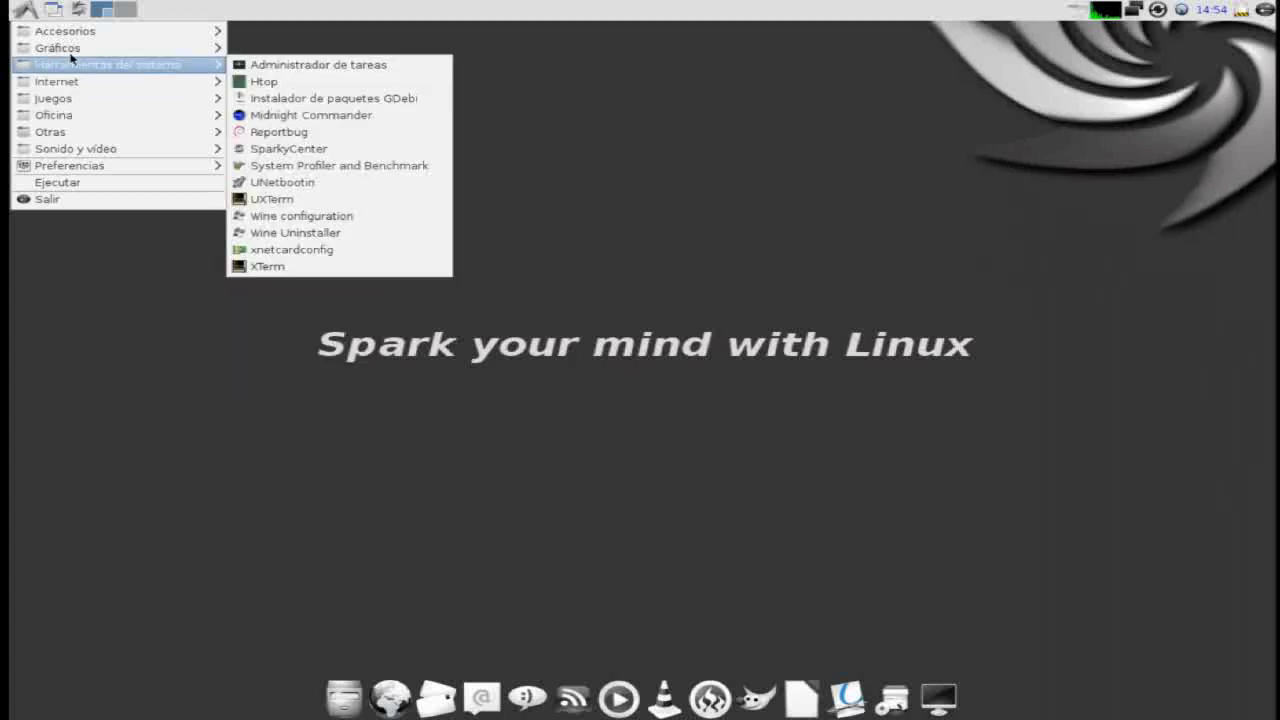
click(297, 103)
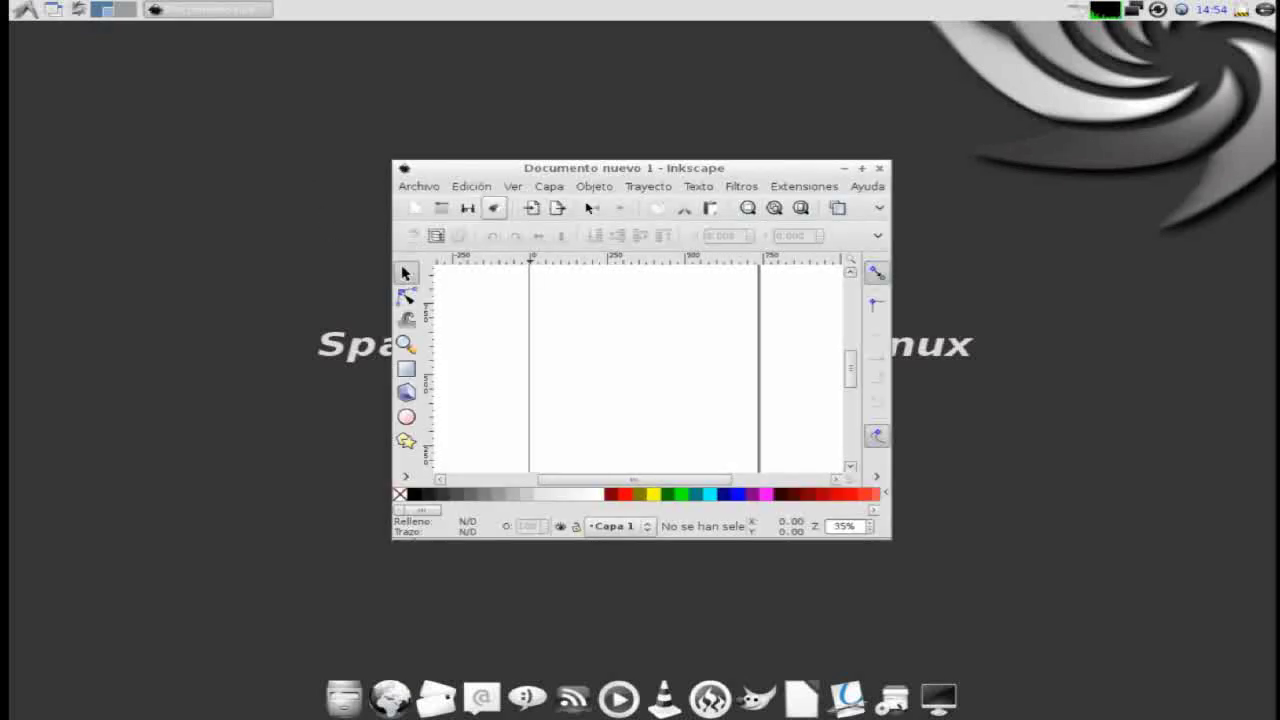
click(865, 172)
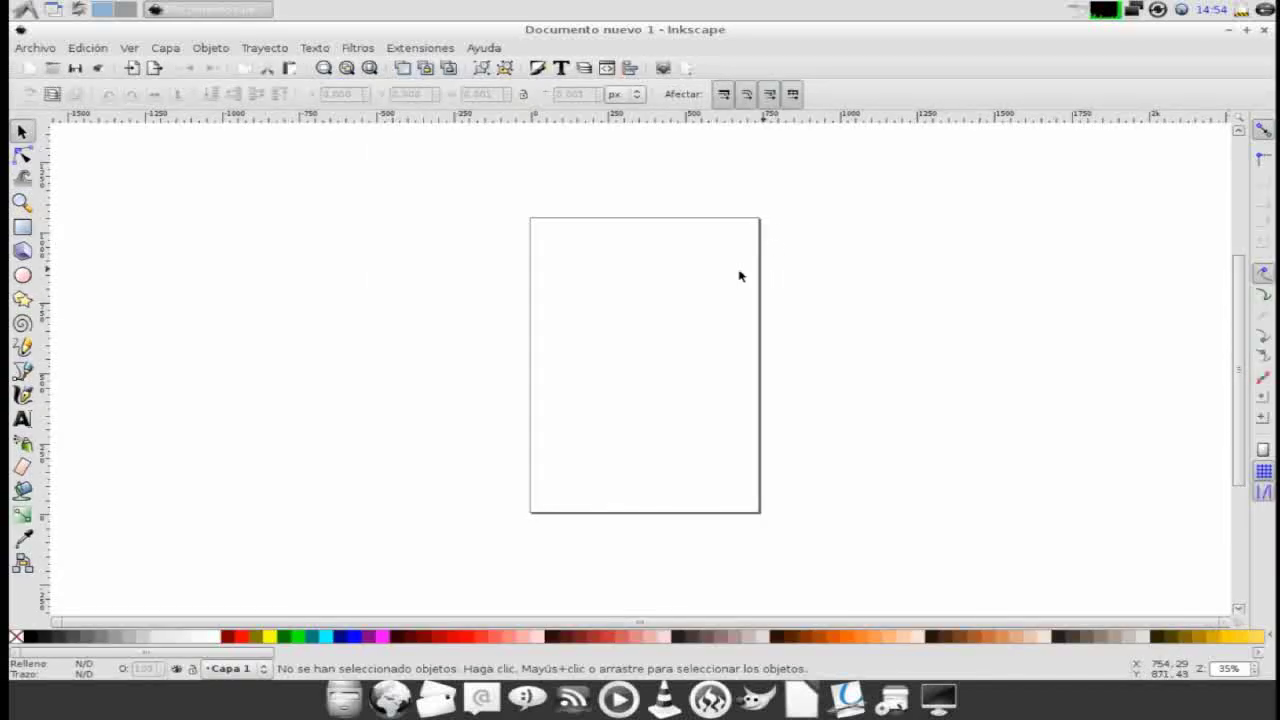
scroll(668, 372, up, 2)
scroll(668, 374, up, 1)
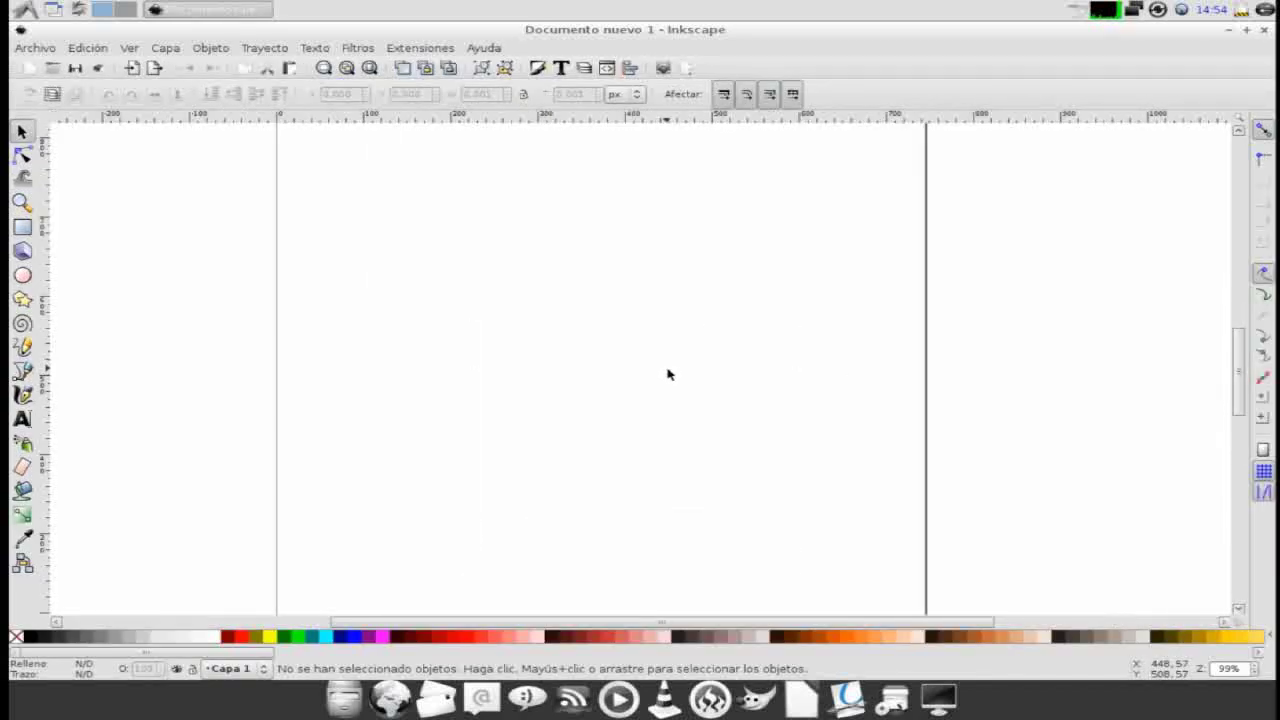
click(1266, 31)
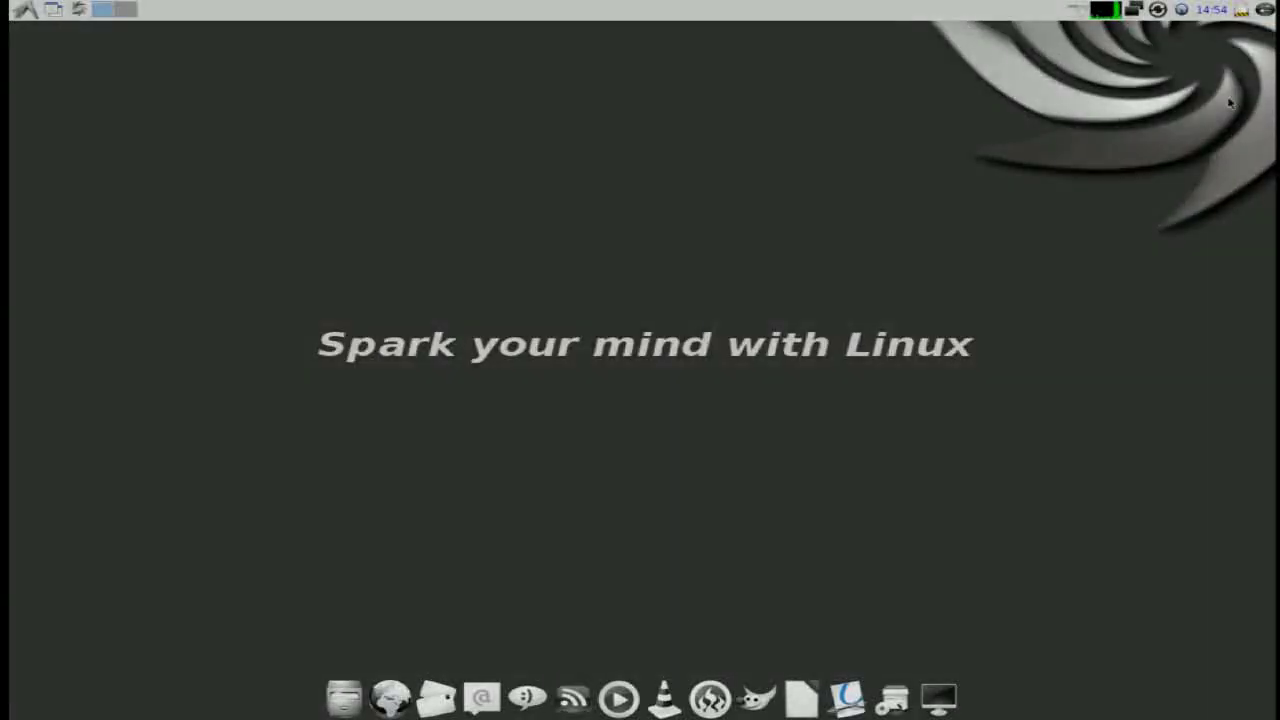